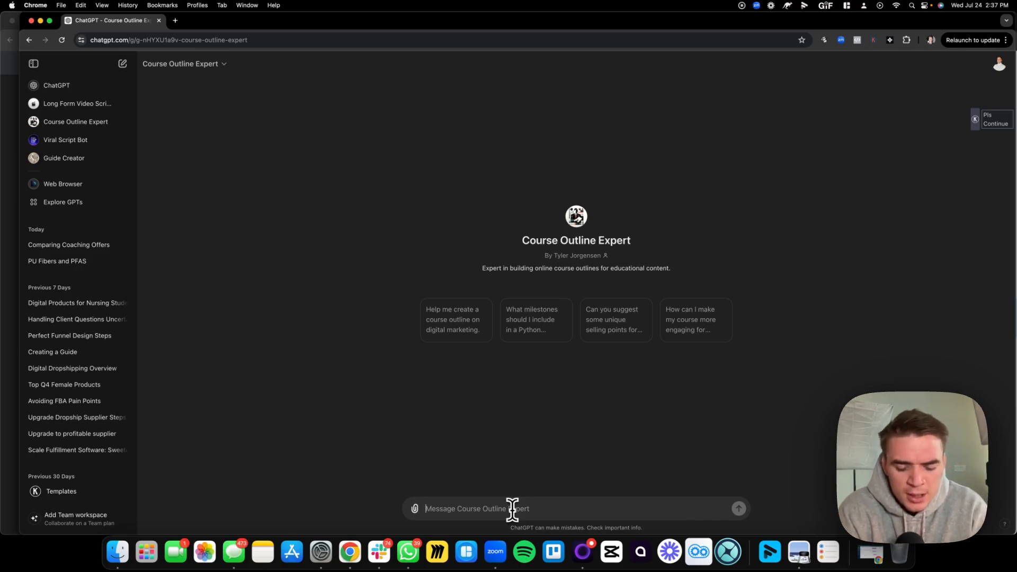
Send the Course Outline Expert the prompt "I am a chef aand want to help people become a chef.".
text(I am a)
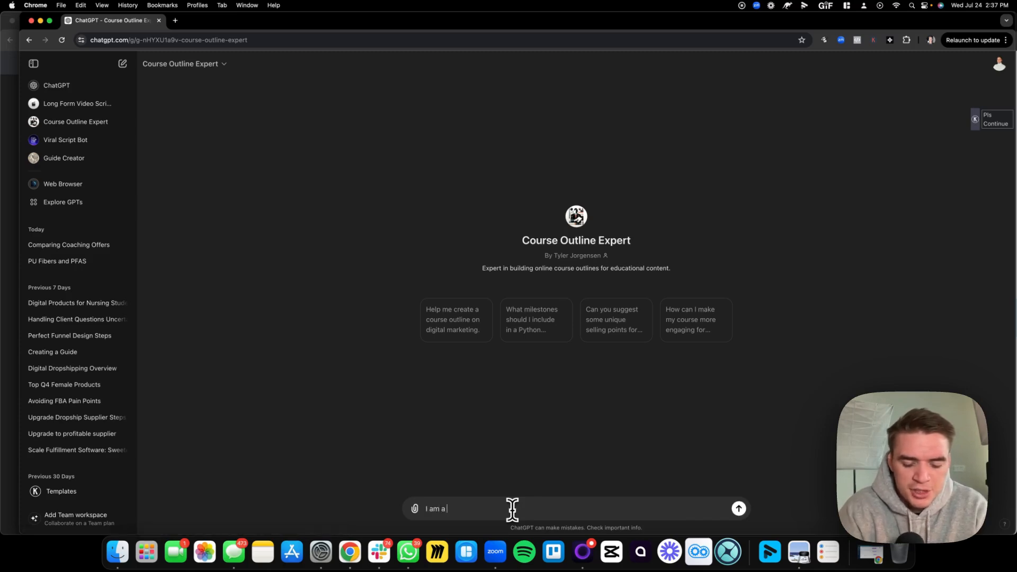
text( chef aand want to help)
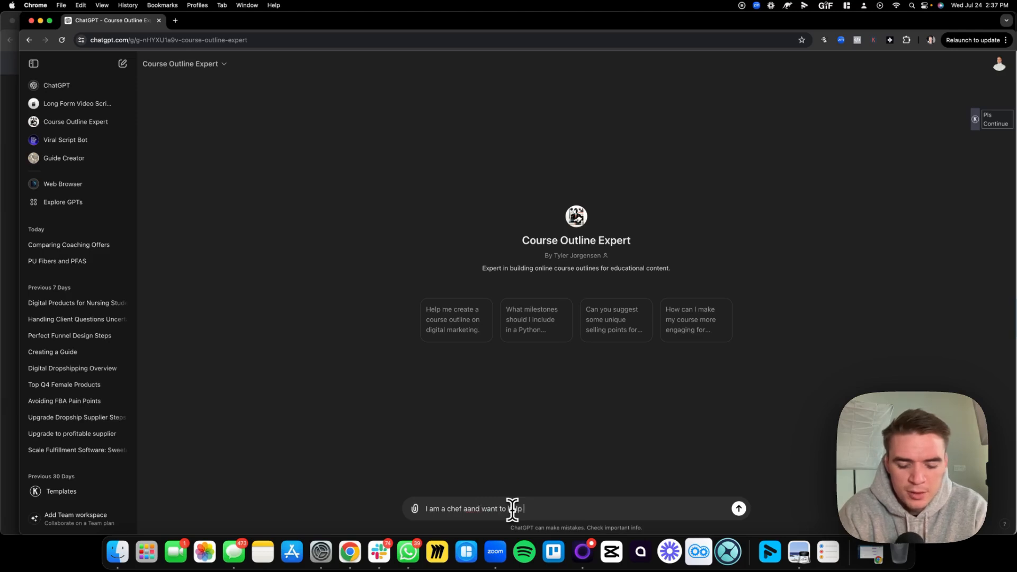
text( people bec)
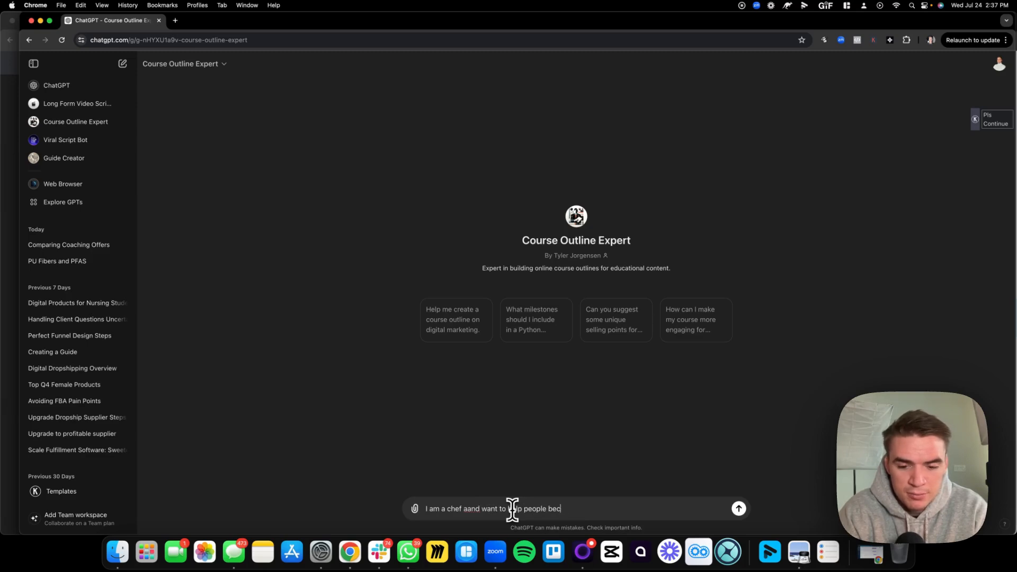
text(ome a chec)
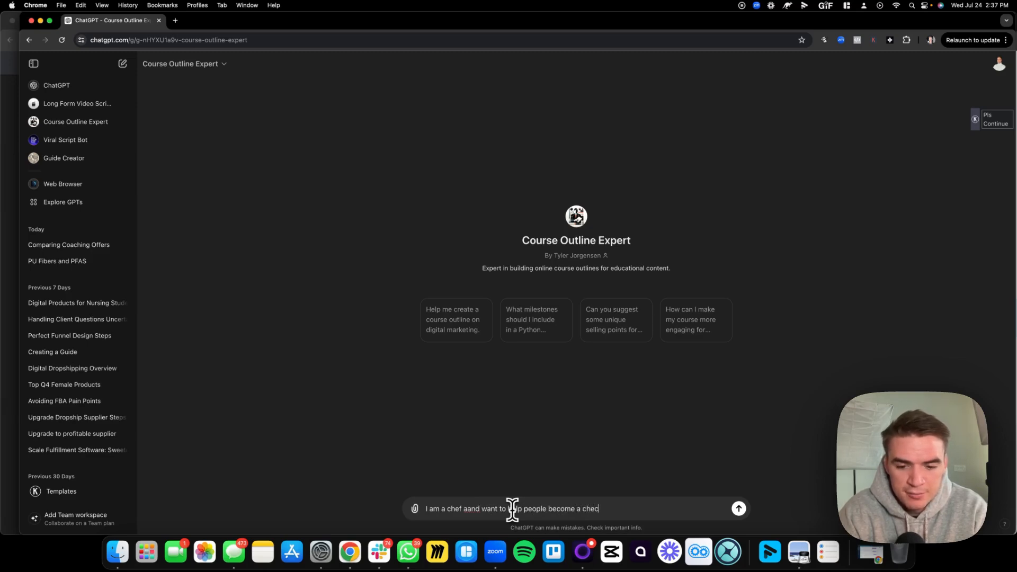
text(f. Help me come up with)
key(BackSpace)
key(BackSpace)
key(BackSpace)
key(BackSpace)
key(BackSpace)
key(BackSpace)
key(BackSpace)
key(BackSpace)
key(BackSpace)
key(BackSpace)
key(BackSpace)
key(BackSpace)
key(BackSpace)
key(BackSpace)
key(BackSpace)
key(BackSpace)
key(BackSpace)
key(BackSpace)
key(BackSpace)
key(BackSpace)
key(BackSpace)
key(Return)
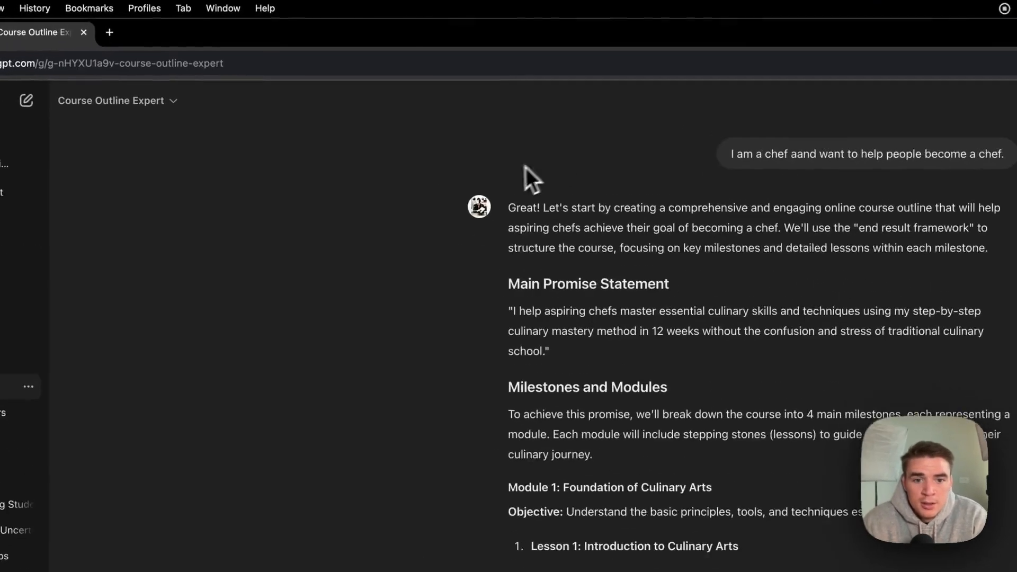
Review the main promise statement and the milestones and modules introduction in the generated course outline.
scroll(331, 221, down, 2)
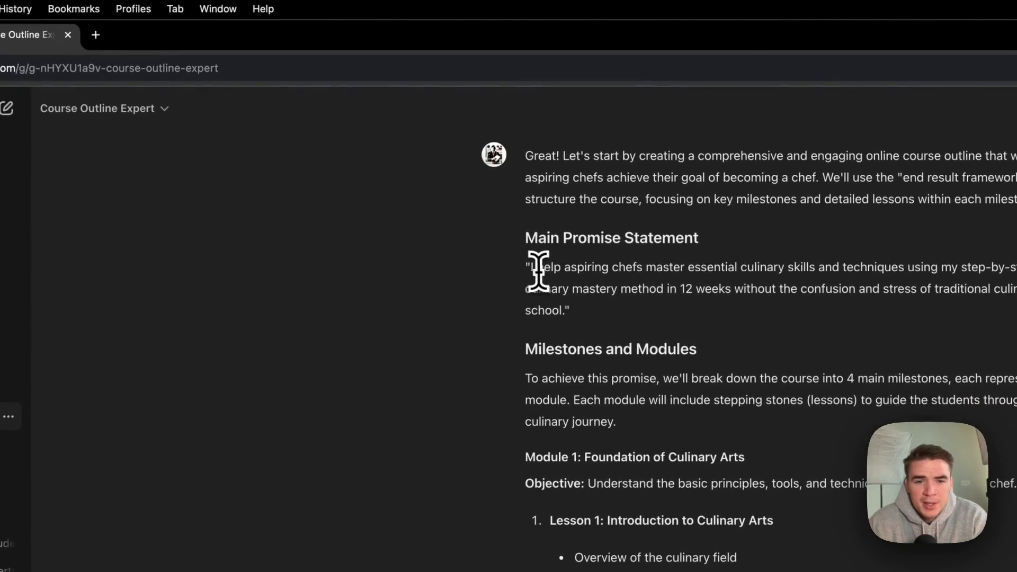
drag(527, 267, 615, 306)
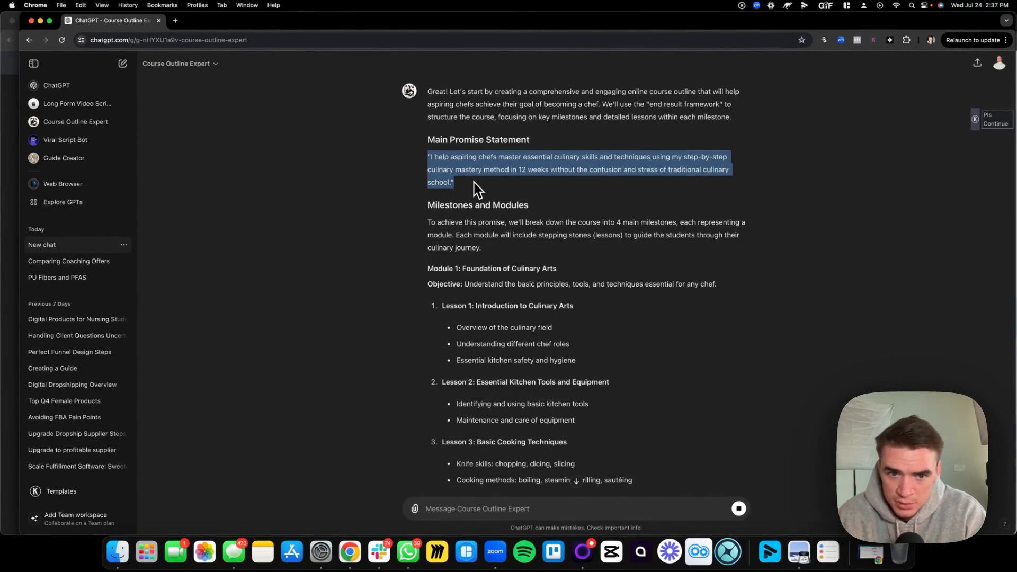
click(466, 195)
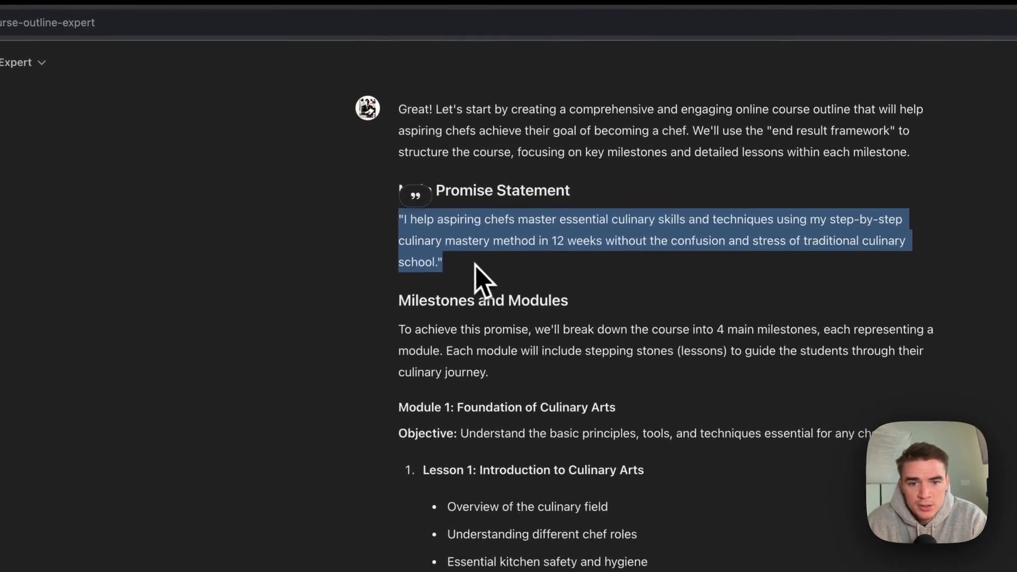
scroll(400, 265, down, 1)
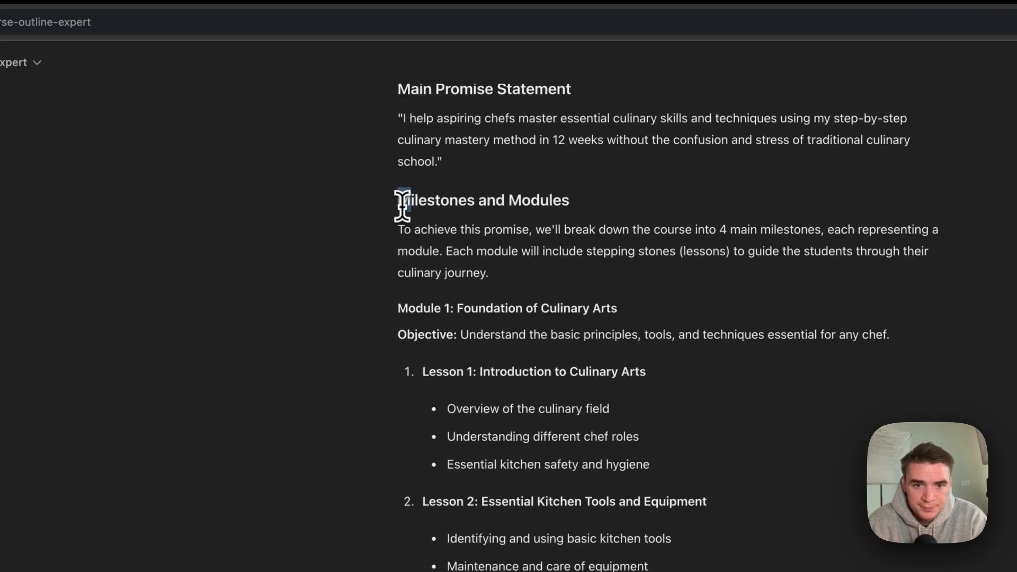
drag(400, 206, 571, 206)
drag(398, 229, 564, 280)
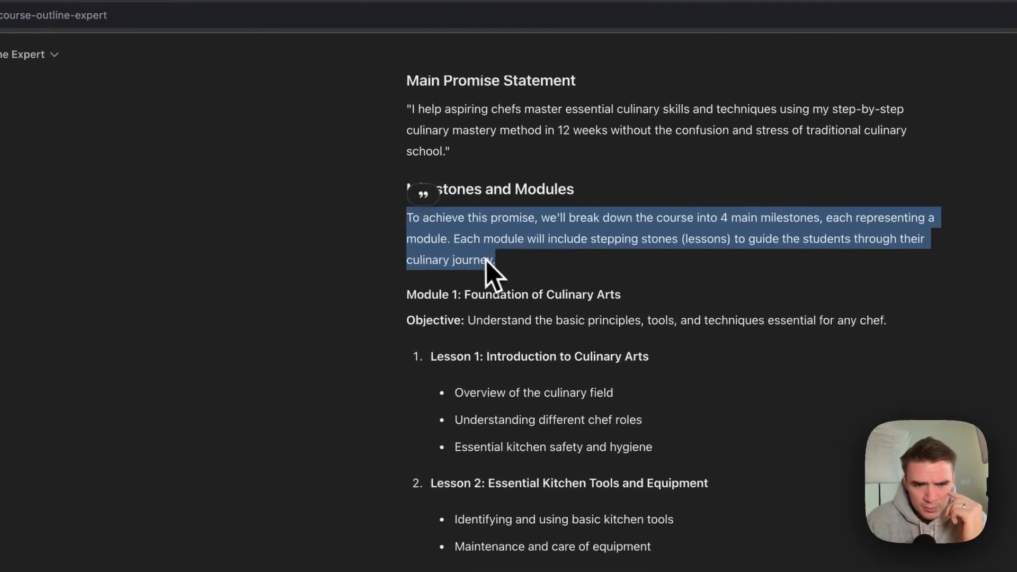
click(477, 262)
drag(454, 239, 551, 252)
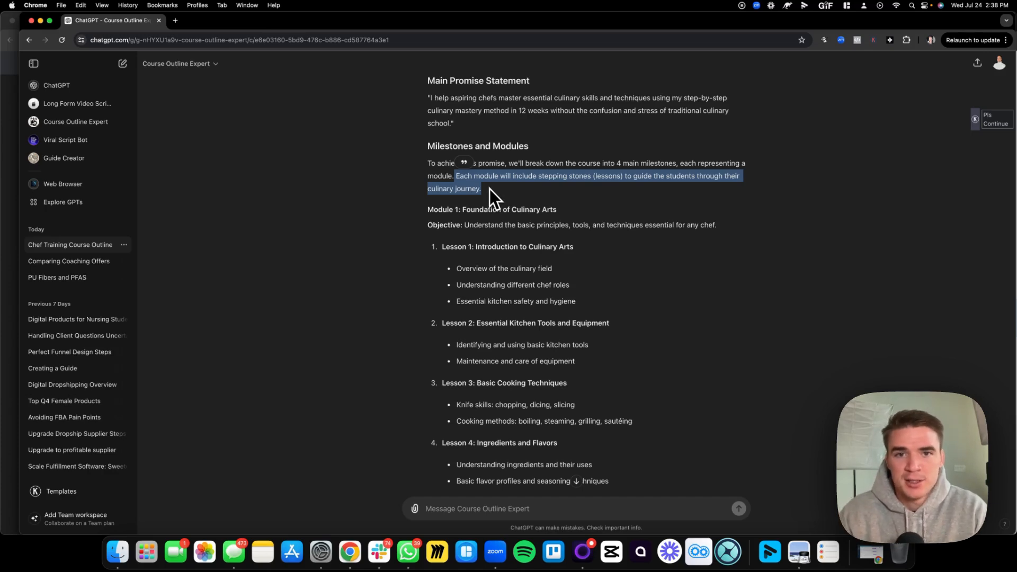
Examine Module 1's title and objective and compare them with the main promise statement.
scroll(484, 189, down, 2)
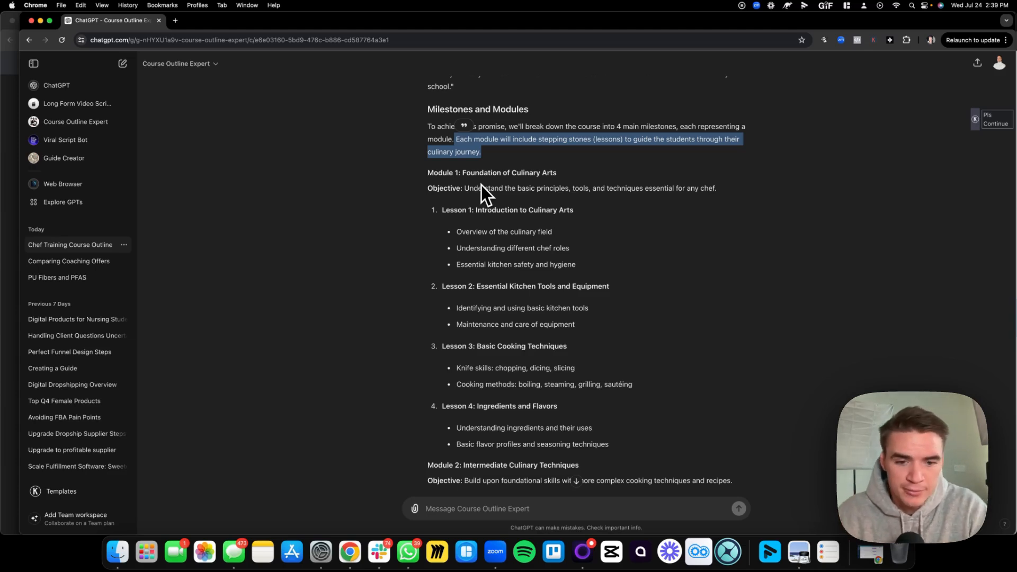
scroll(493, 206, down, 3)
drag(428, 110, 553, 114)
click(491, 111)
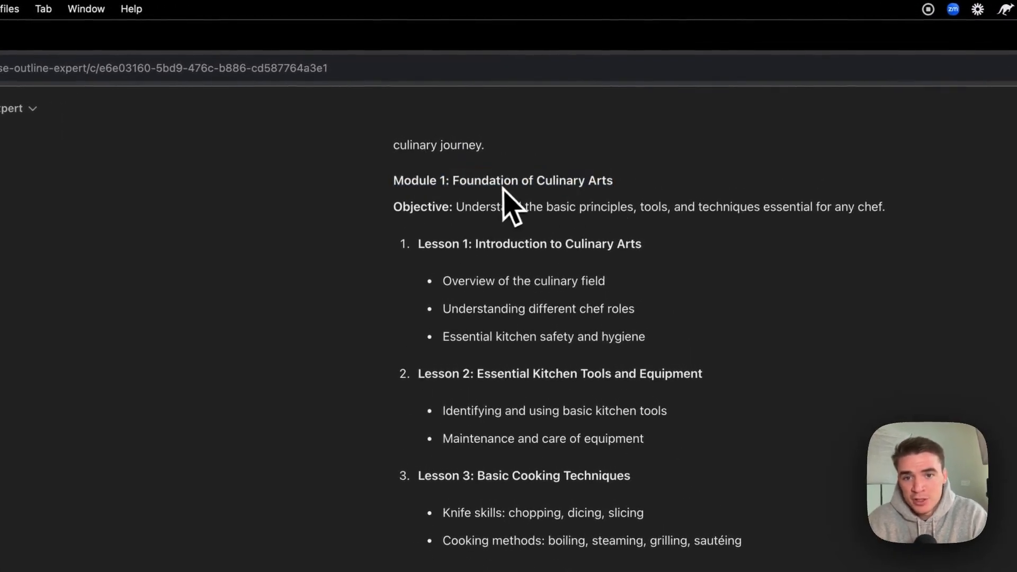
drag(393, 207, 567, 213)
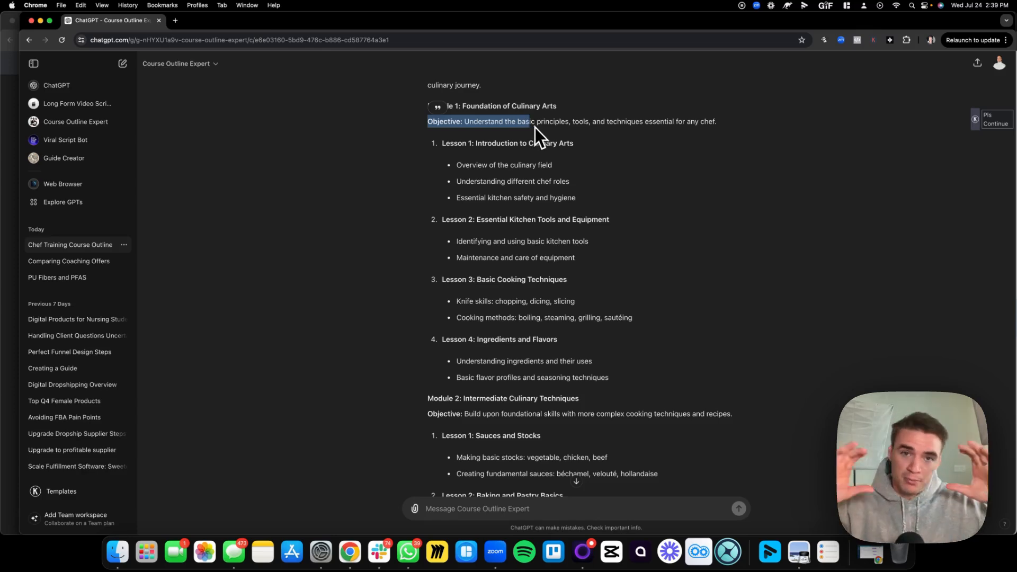
scroll(535, 129, up, 4)
triple_click(434, 207)
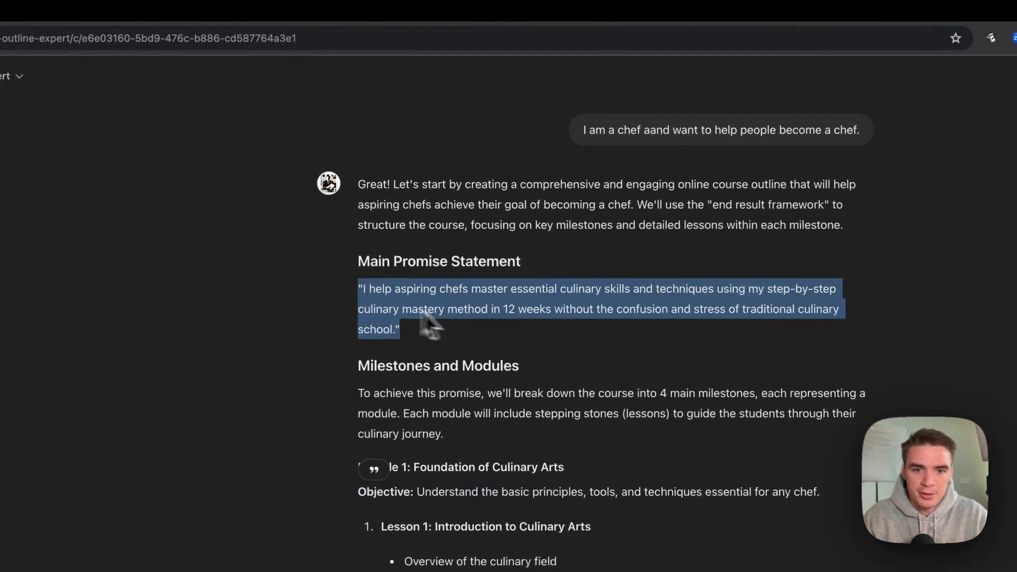
click(561, 246)
Read through the Module 1 lessons and their bullet points, from Introduction to Culinary Arts onwards.
scroll(562, 246, down, 4)
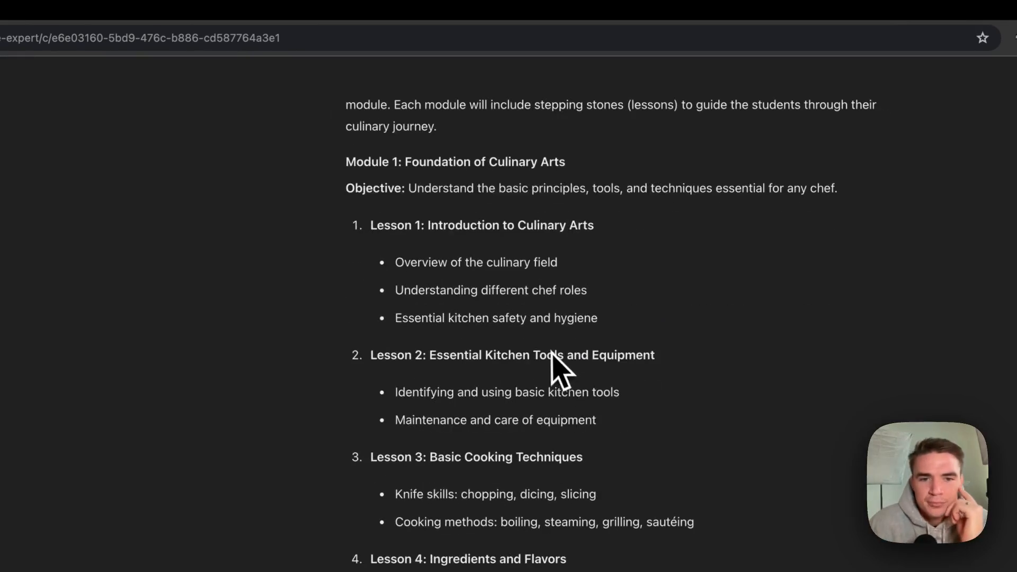
scroll(530, 344, down, 1)
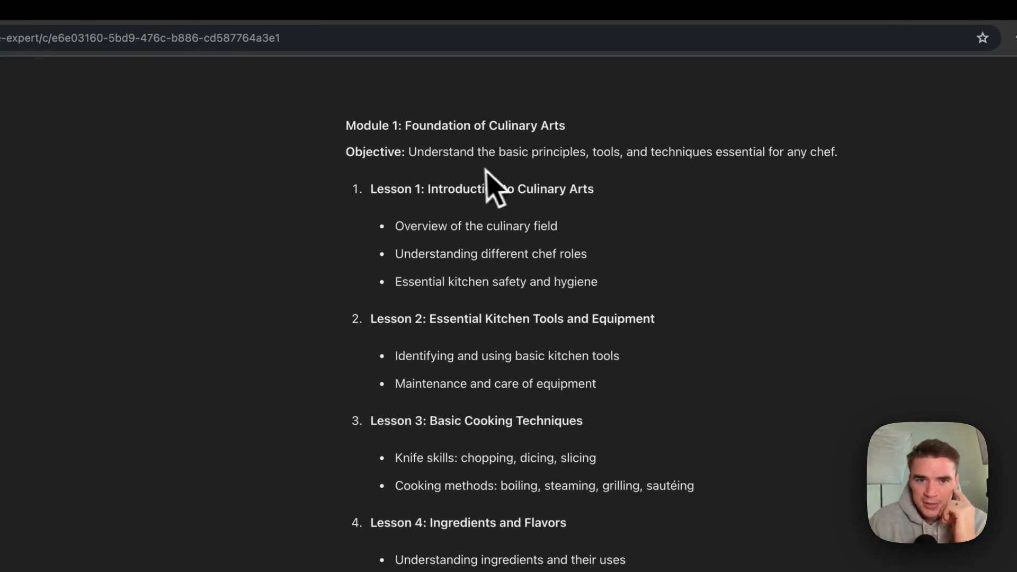
triple_click(350, 126)
triple_click(398, 196)
drag(393, 227, 627, 294)
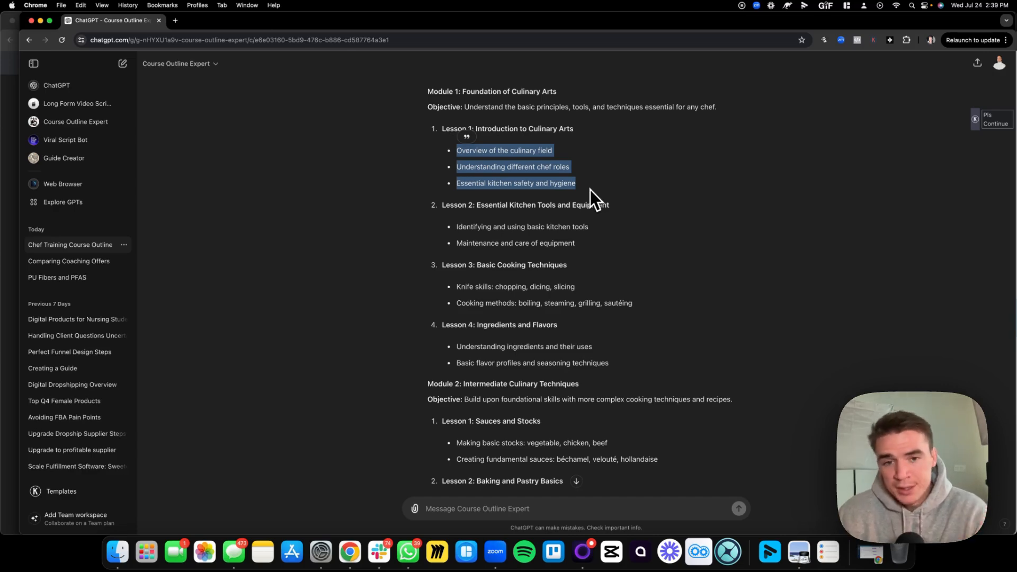
scroll(556, 170, down, 2)
drag(443, 148, 656, 429)
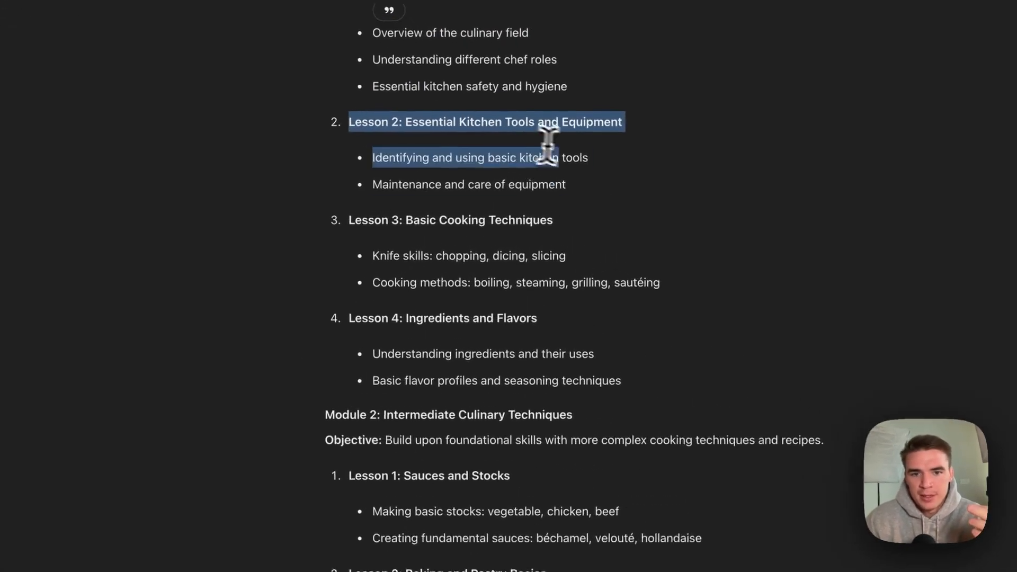
scroll(619, 401, down, 3)
click(499, 250)
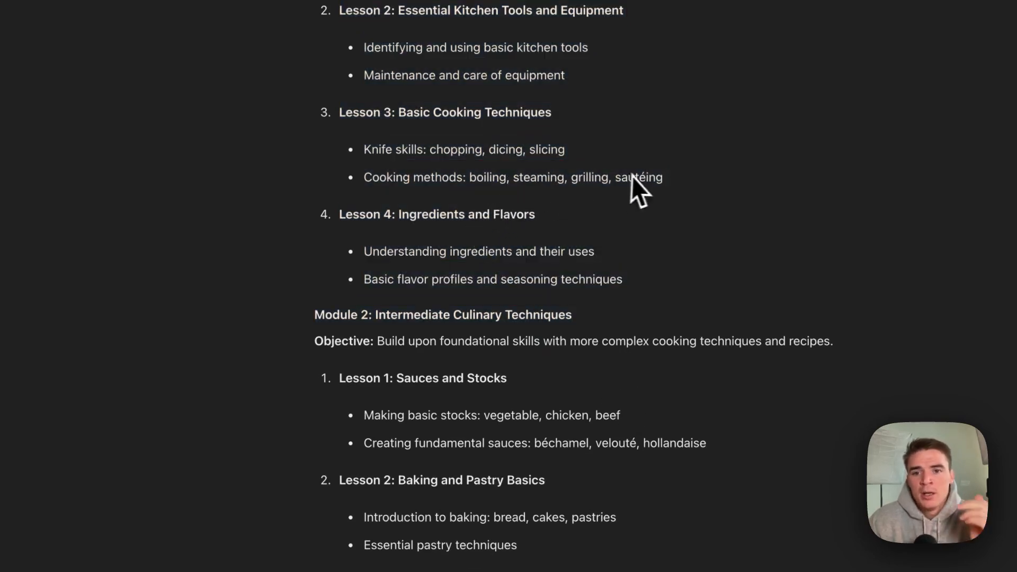
Skim the lessons of Modules 2, 3 and 4 in the course outline.
scroll(675, 195, down, 4)
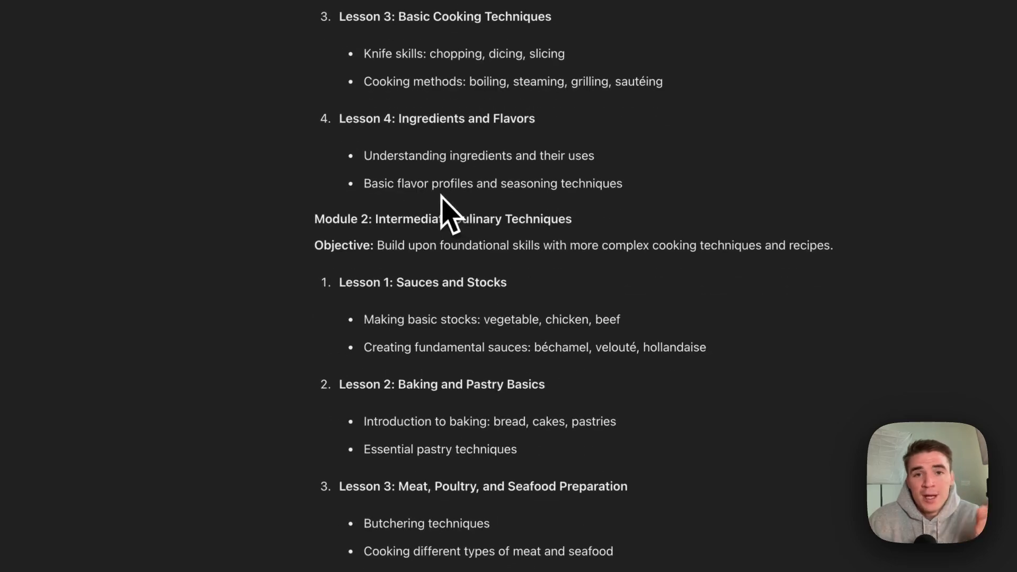
scroll(444, 198, down, 5)
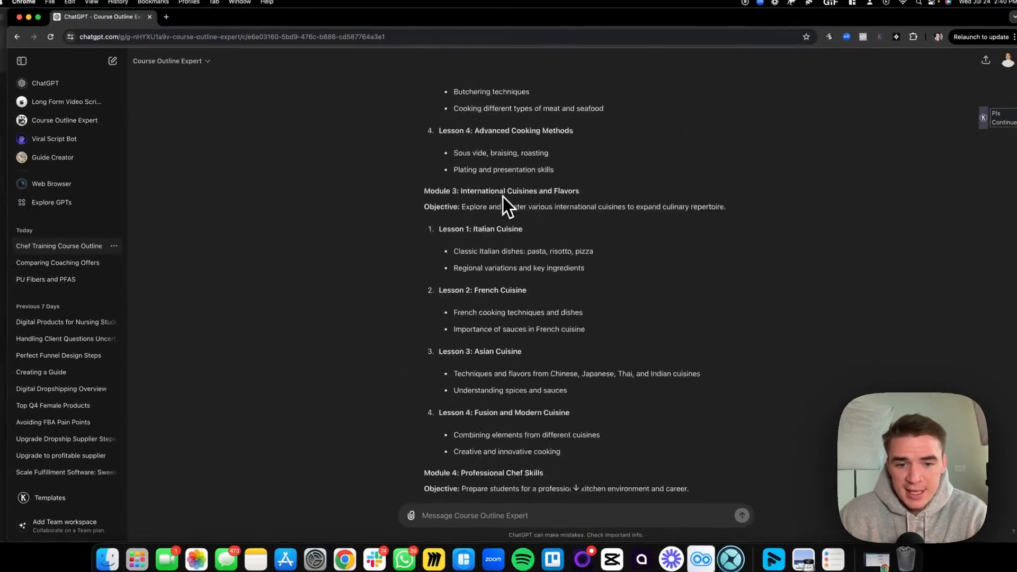
scroll(503, 202, down, 8)
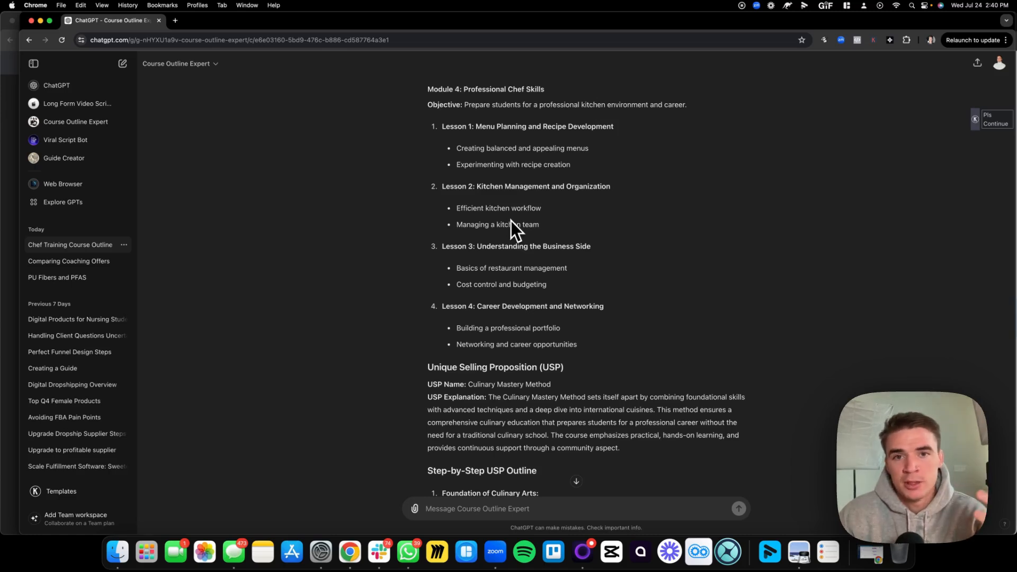
scroll(500, 257, down, 5)
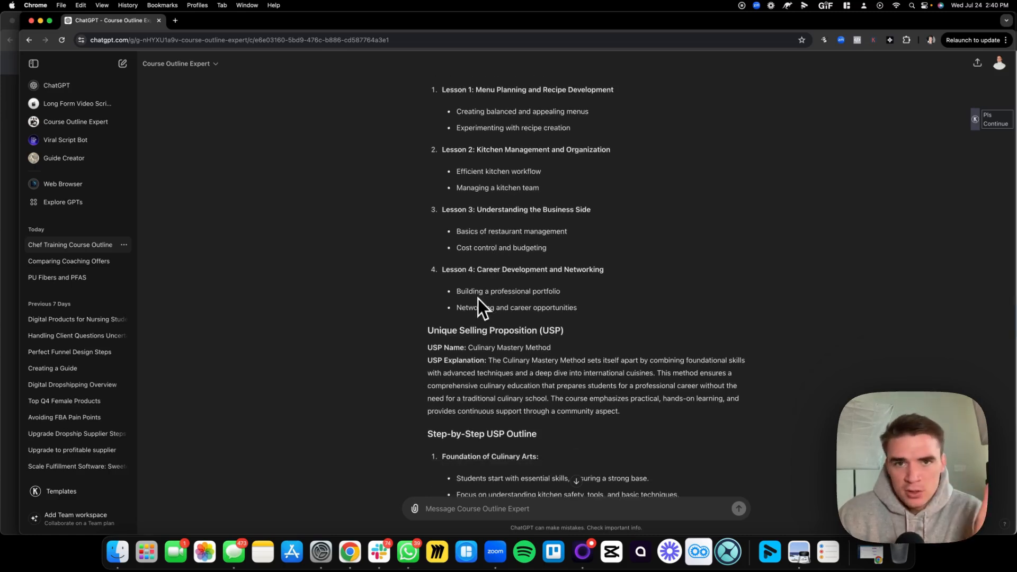
Examine the Unique Selling Proposition section, focusing on the USP name.
scroll(480, 298, down, 5)
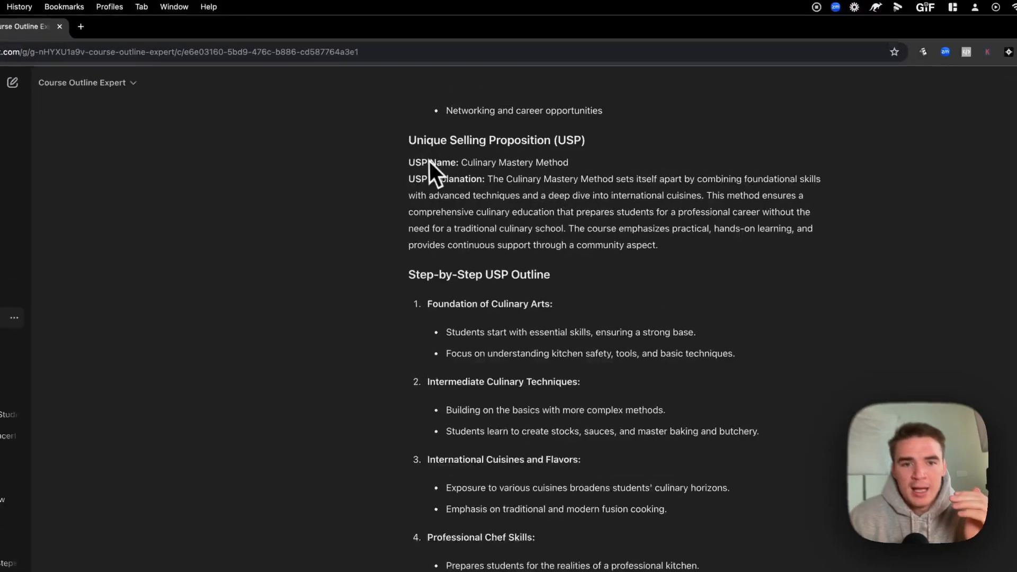
drag(425, 108, 561, 112)
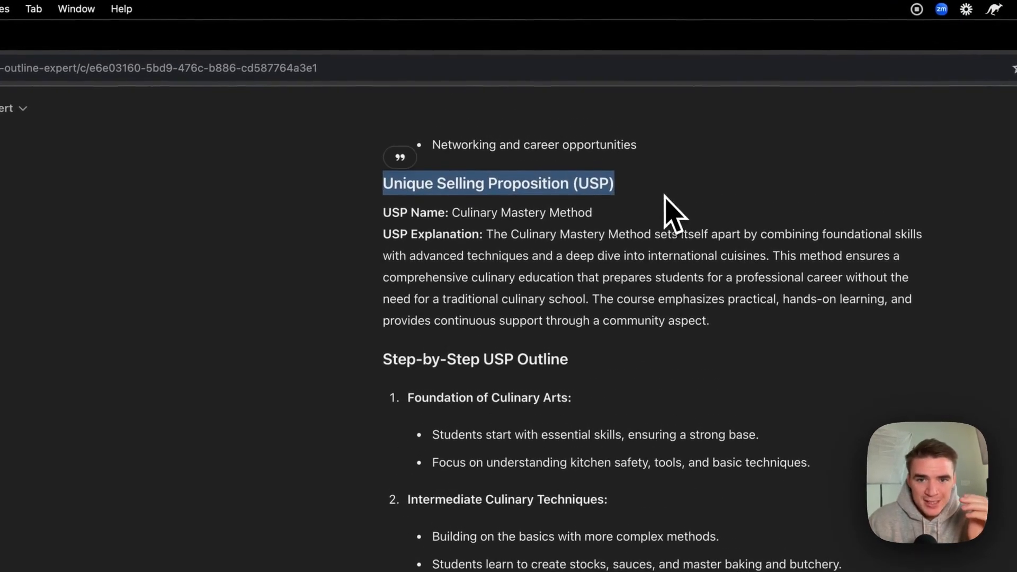
click(363, 220)
drag(363, 221, 609, 227)
click(622, 231)
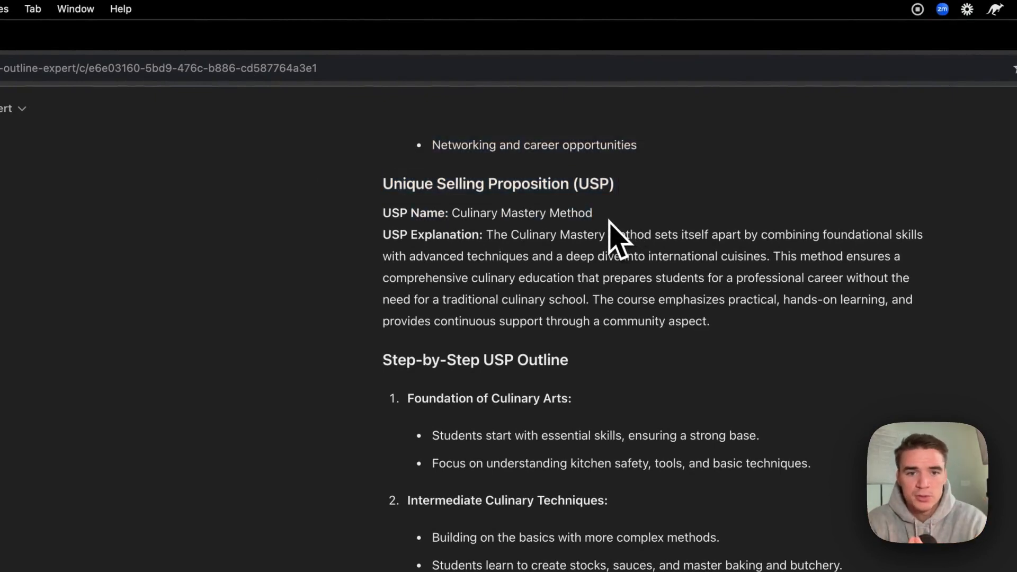
drag(453, 213, 607, 222)
click(606, 222)
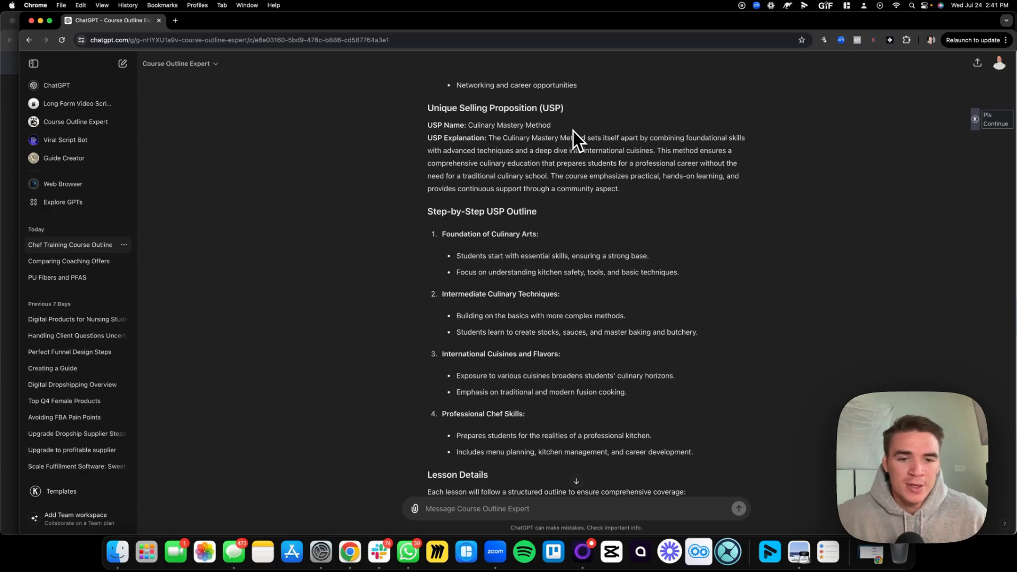
Go back through the outline and review the titles of Modules 2, 3 and 4 one after another.
scroll(573, 132, down, 15)
scroll(565, 138, up, 8)
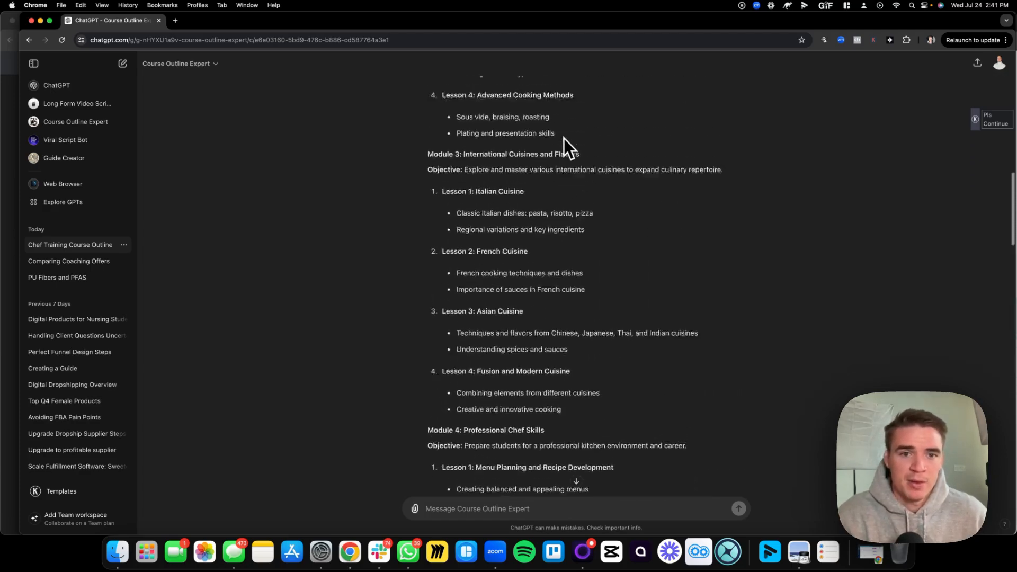
scroll(563, 139, up, 6)
drag(427, 233, 572, 253)
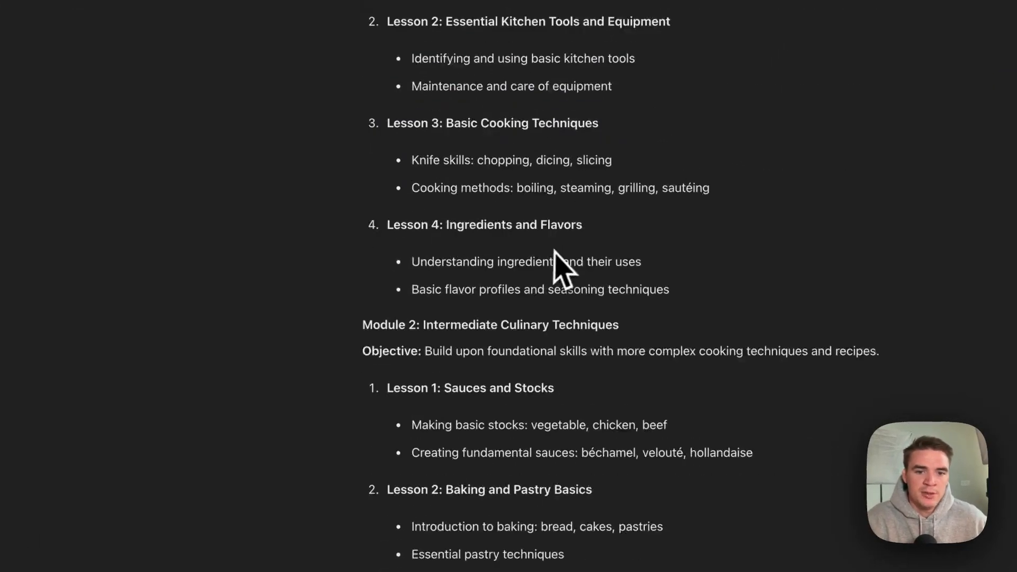
scroll(555, 260, down, 3)
drag(366, 213, 653, 219)
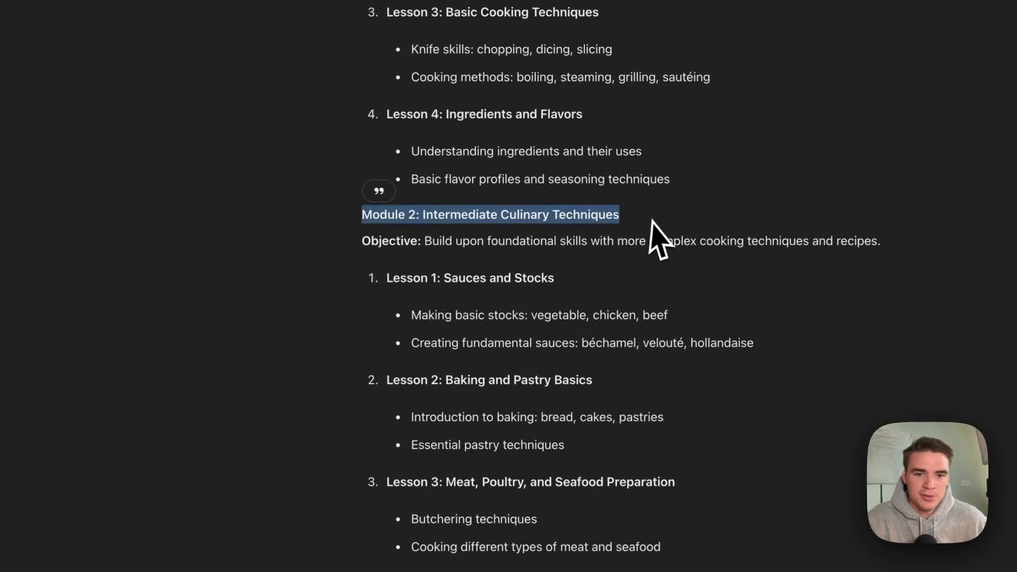
scroll(594, 237, down, 1)
scroll(533, 238, down, 10)
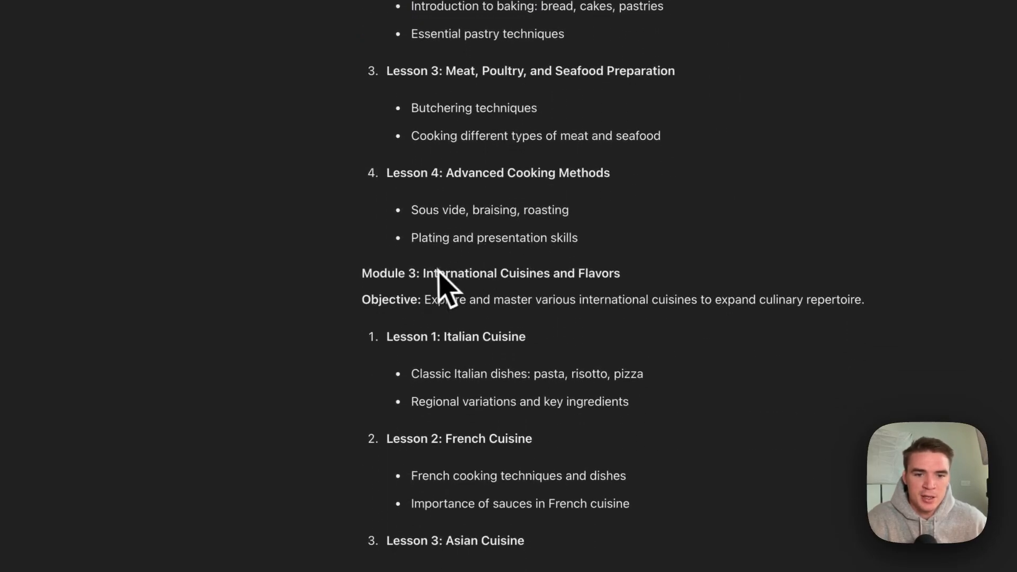
drag(365, 271, 650, 273)
scroll(586, 300, down, 9)
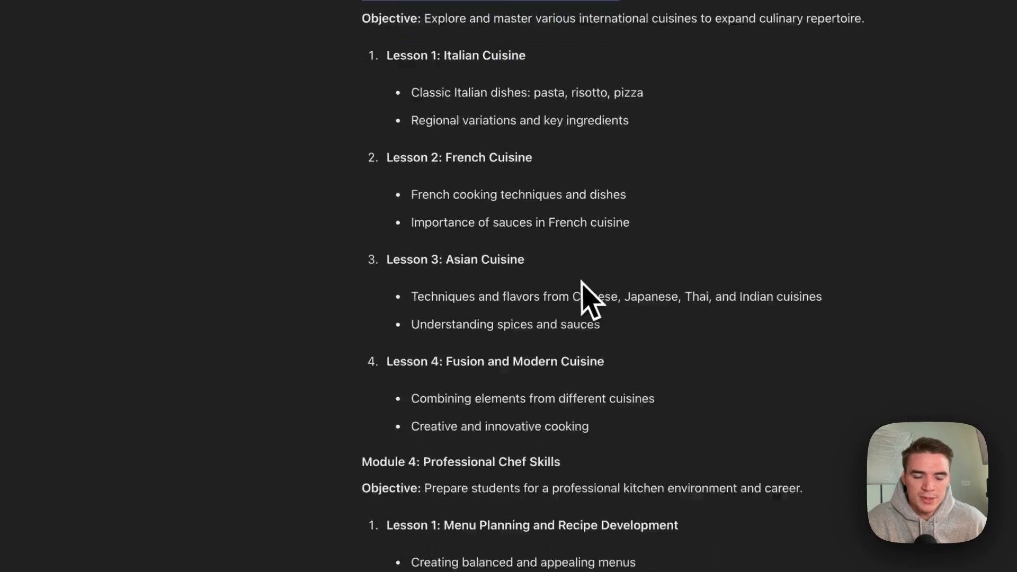
drag(362, 381, 540, 392)
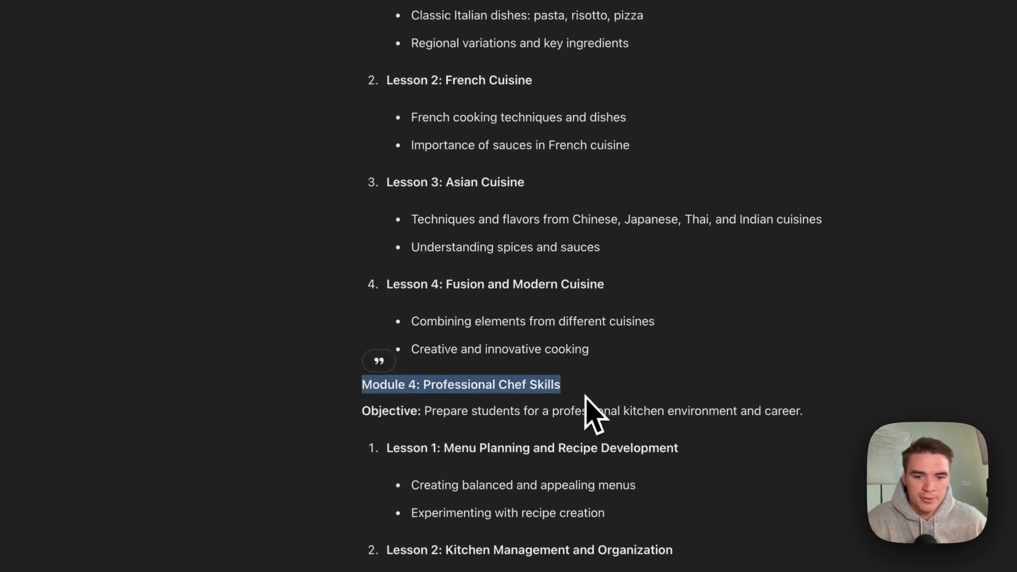
scroll(576, 391, down, 1)
scroll(575, 391, down, 3)
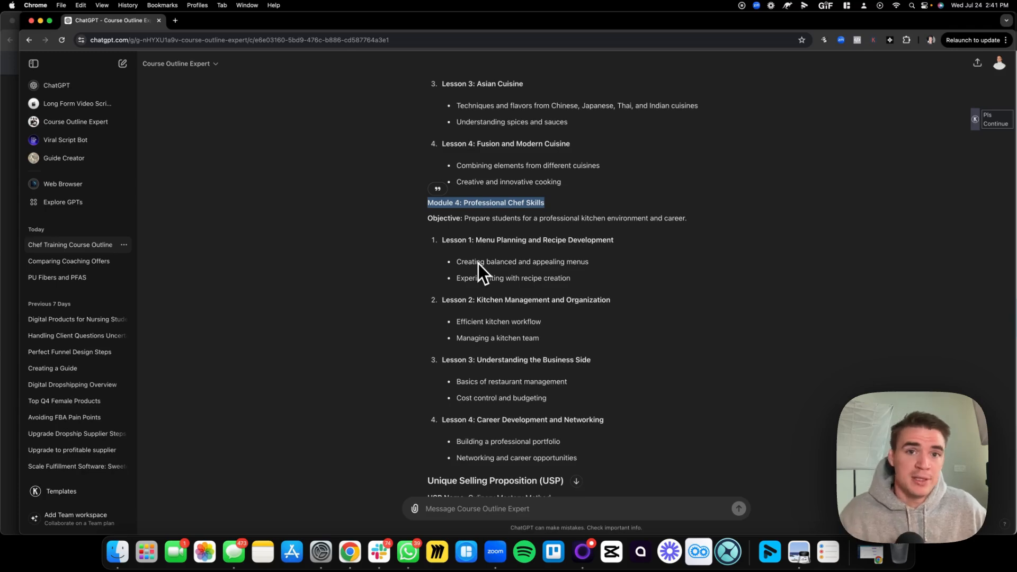
Examine the Step-by-Step USP Outline, from Foundation of Culinary Arts to Professional Chef Skills, including the bullet points.
scroll(482, 270, down, 10)
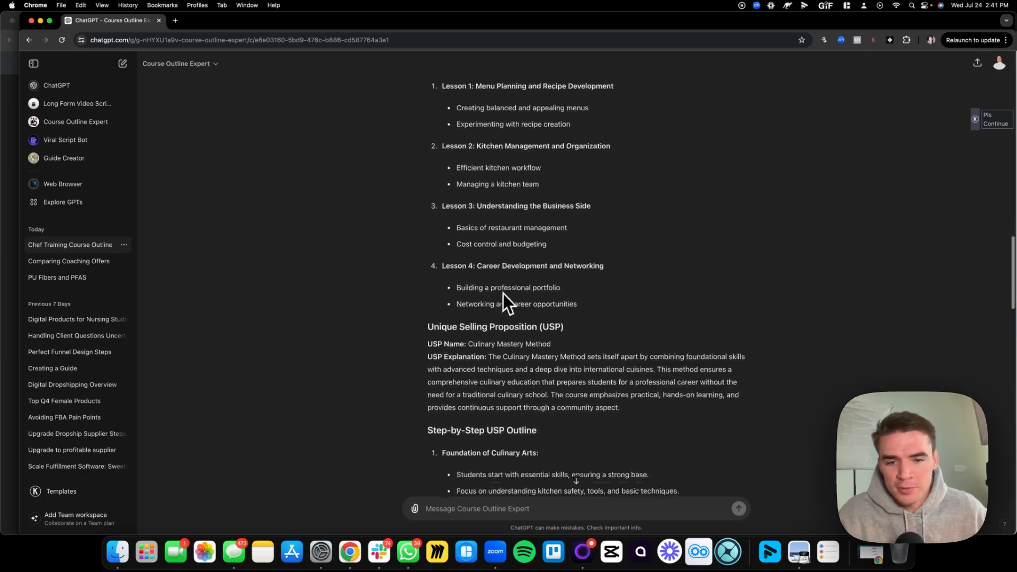
scroll(507, 291, down, 2)
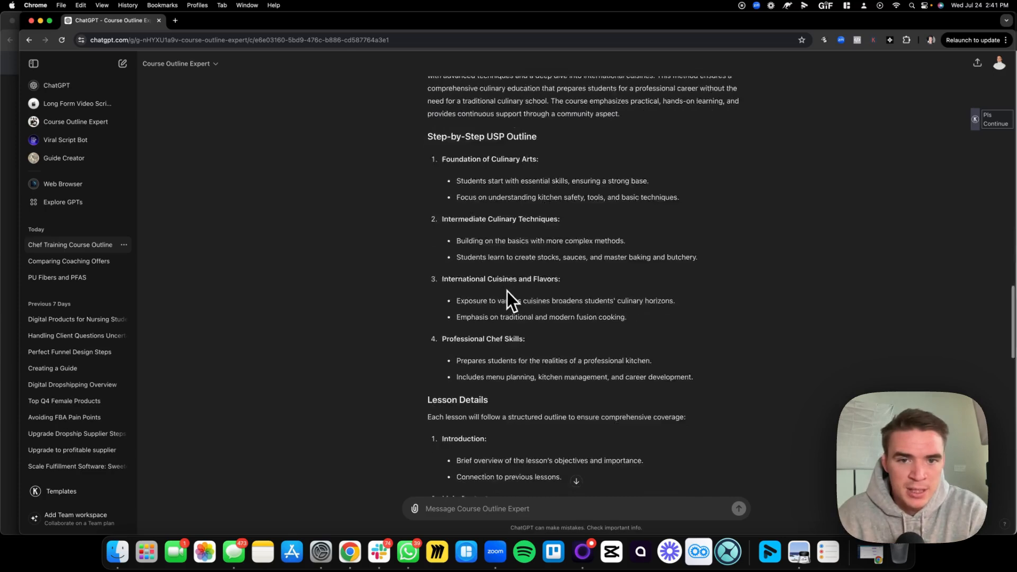
scroll(511, 288, up, 1)
scroll(511, 288, down, 2)
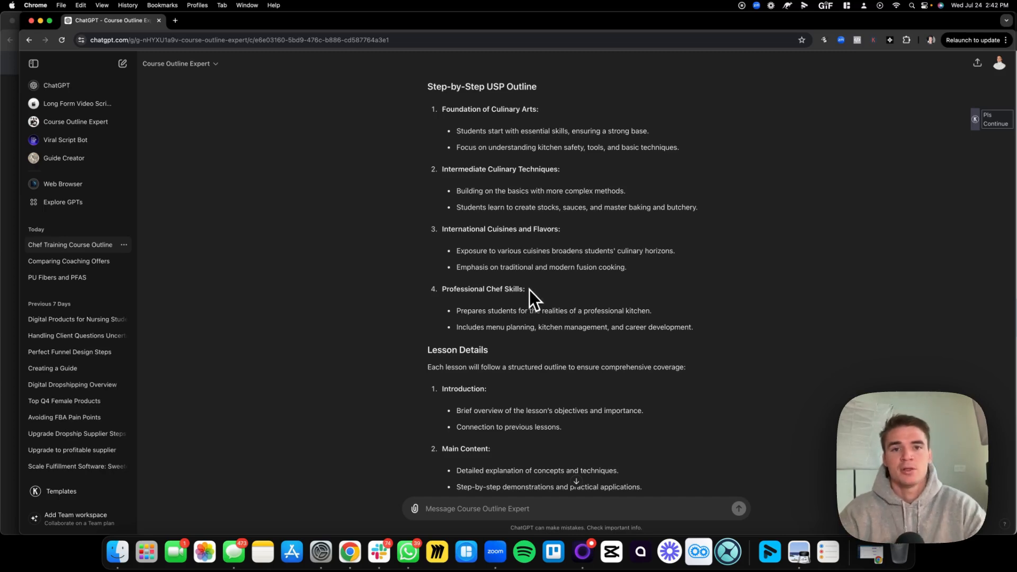
scroll(524, 293, down, 1)
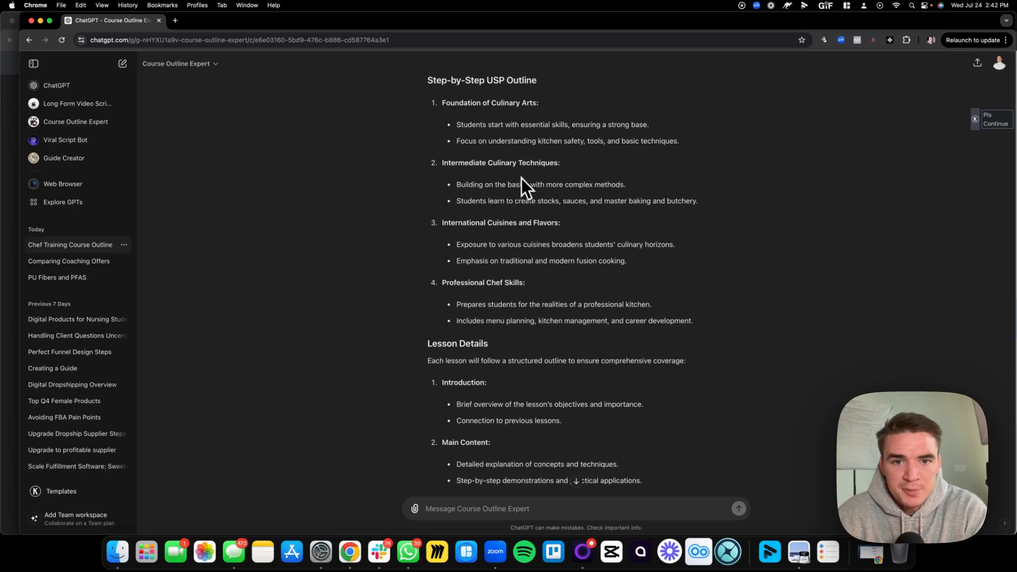
drag(439, 107, 674, 321)
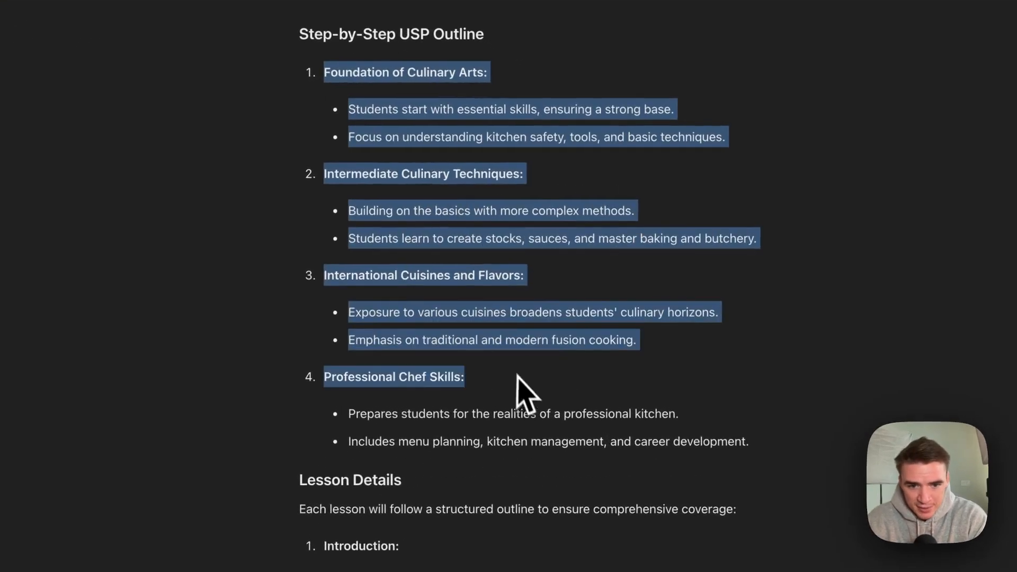
drag(716, 434, 759, 454)
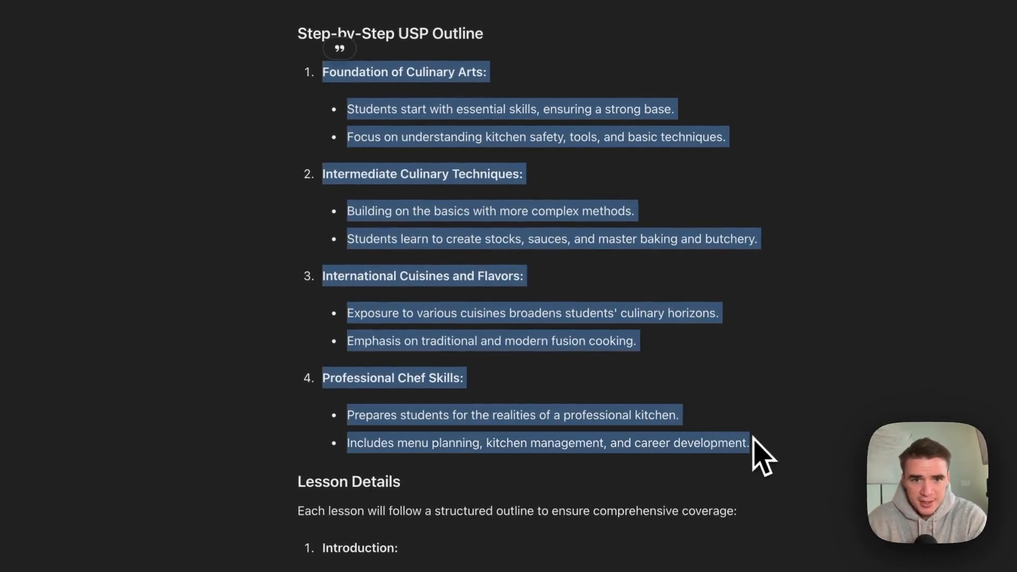
click(759, 454)
drag(376, 109, 674, 109)
drag(577, 122, 755, 137)
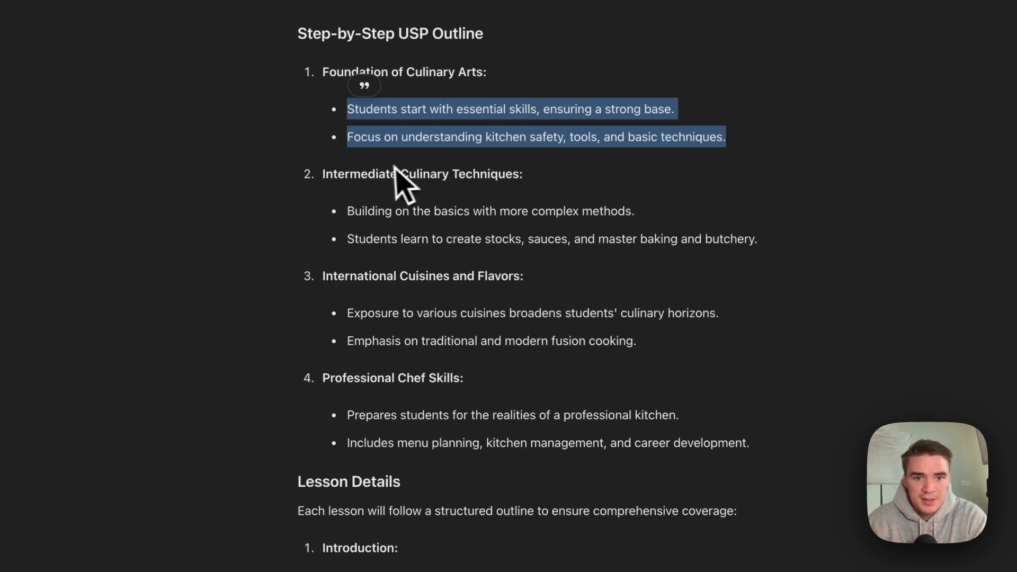
drag(315, 116, 774, 456)
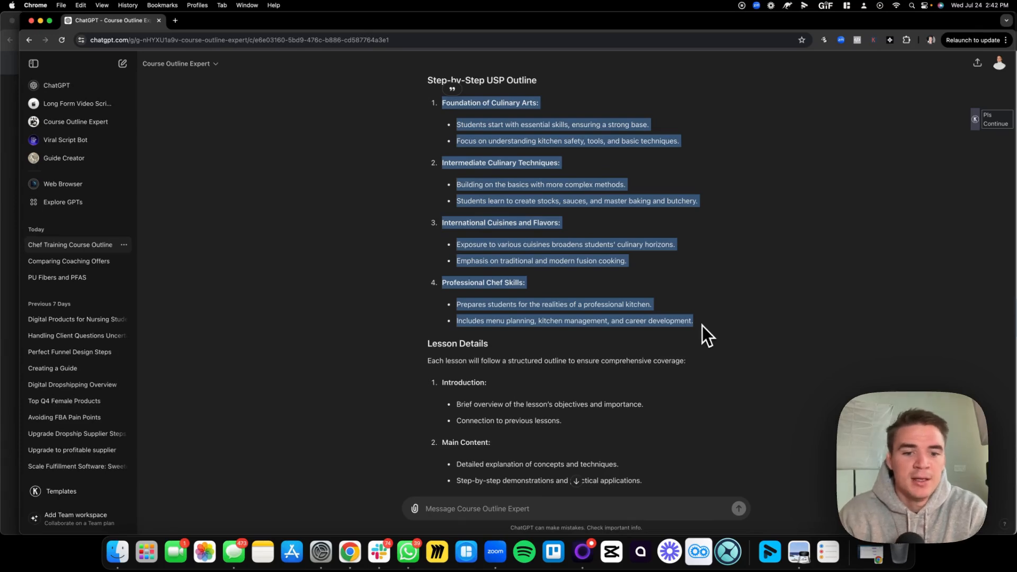
Read the Lesson Details heading and its description, plus both bullet points under Introduction.
scroll(688, 326, down, 2)
scroll(663, 334, down, 5)
scroll(652, 322, up, 2)
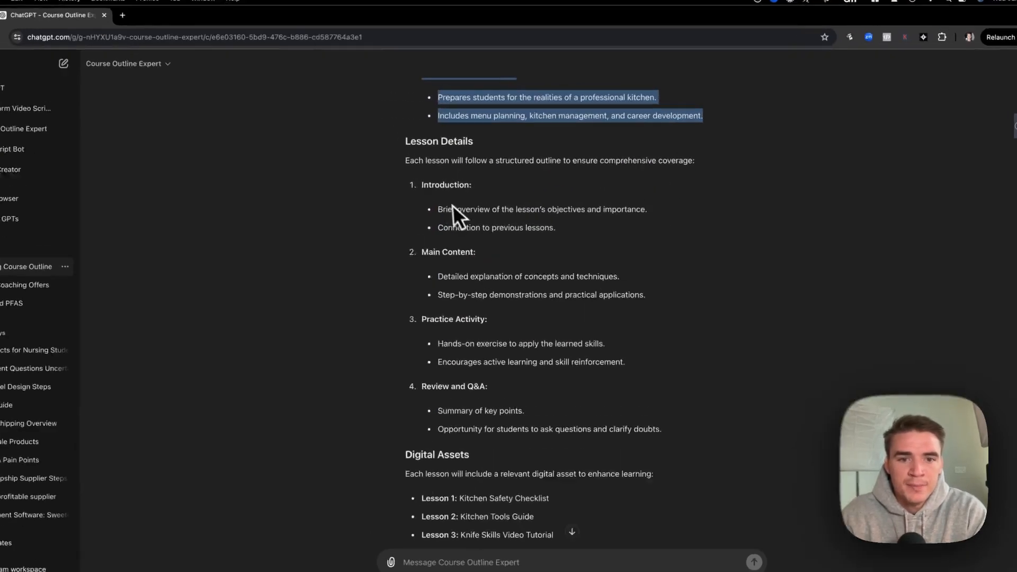
drag(427, 133, 460, 161)
drag(366, 223, 734, 213)
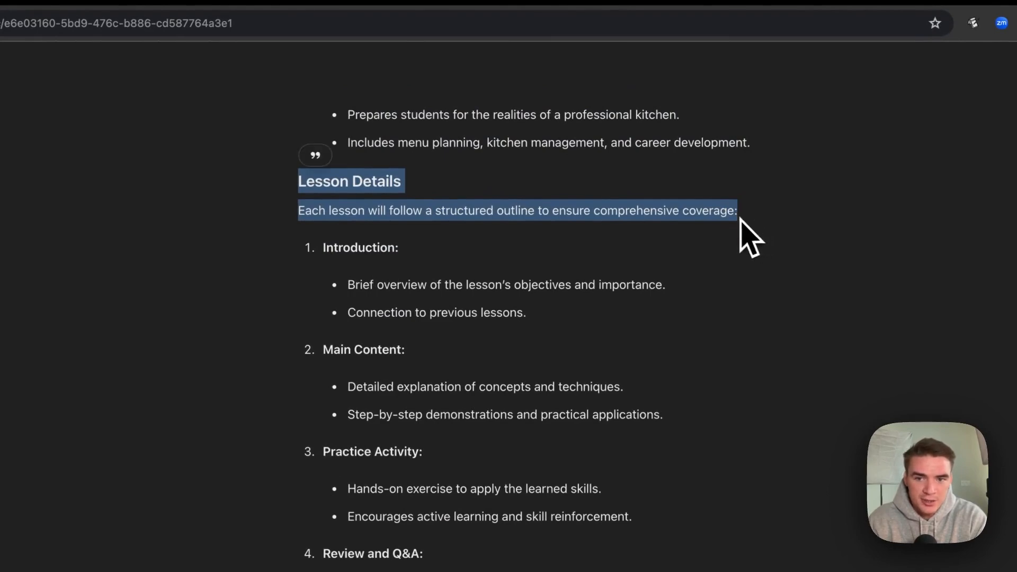
double_click(321, 248)
drag(348, 285, 686, 288)
click(388, 317)
triple_click(388, 317)
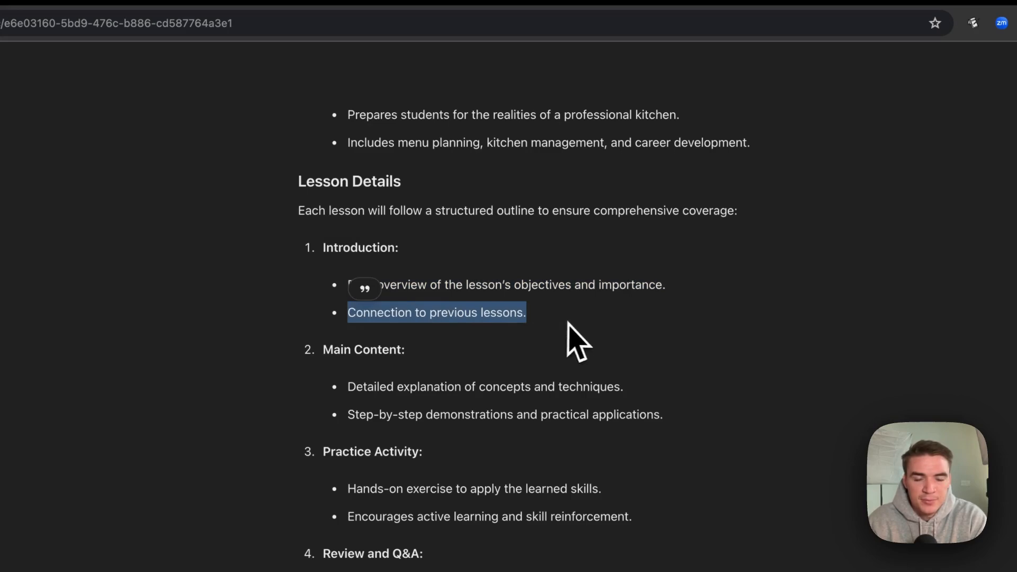
click(330, 333)
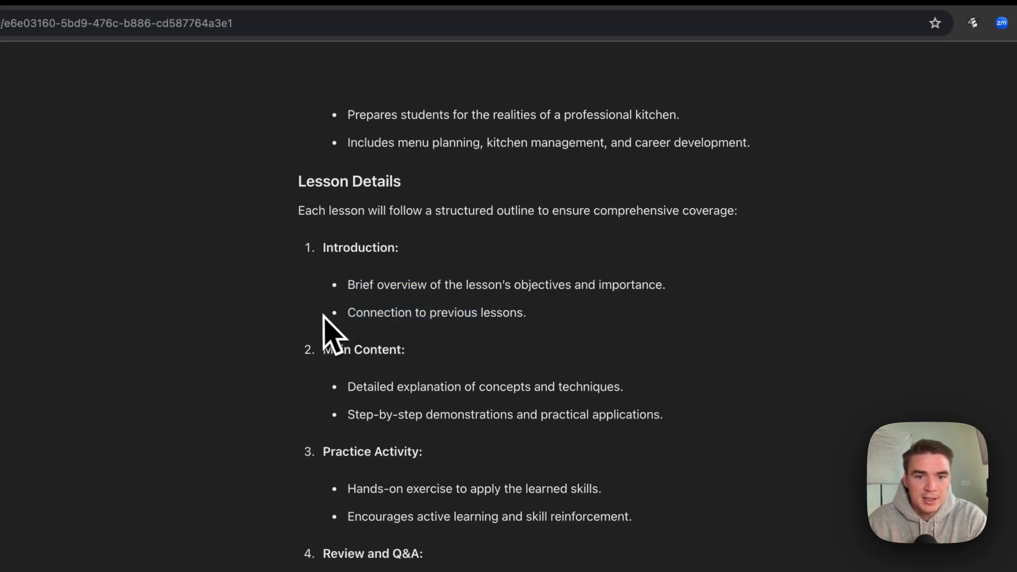
triple_click(418, 286)
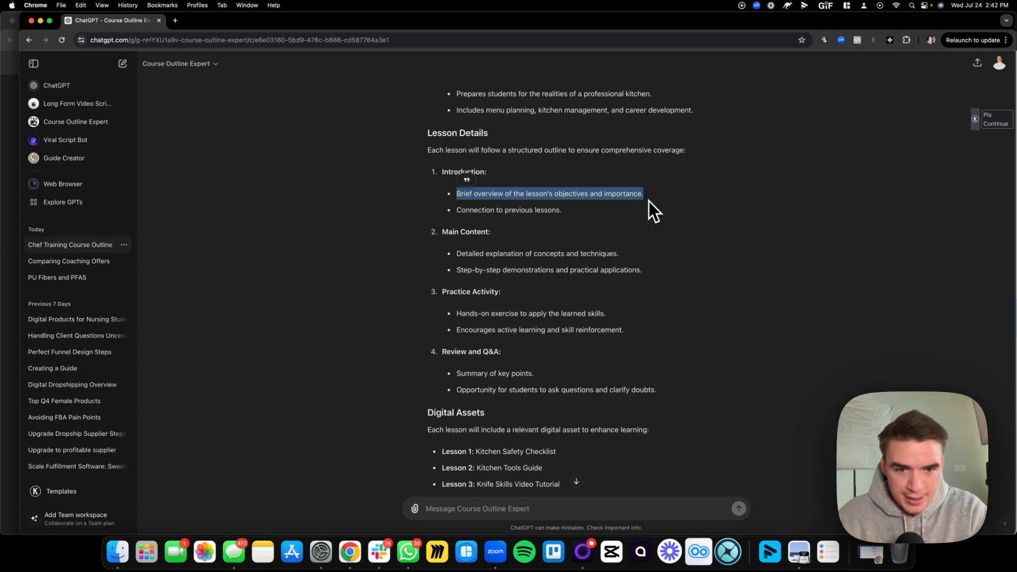
Read the Main Content part of the lesson structure and its two bullet points.
scroll(491, 230, down, 1)
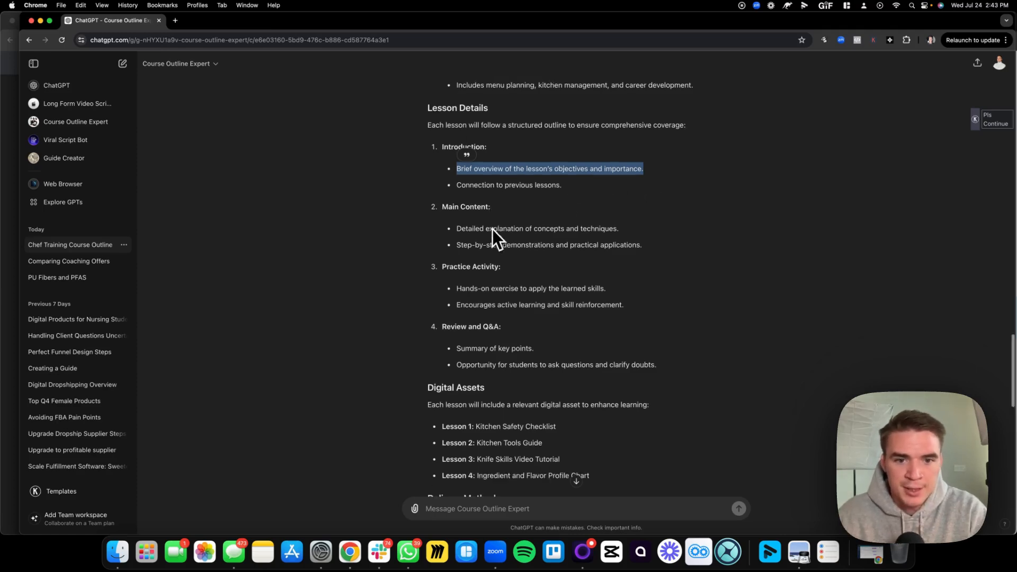
click(470, 206)
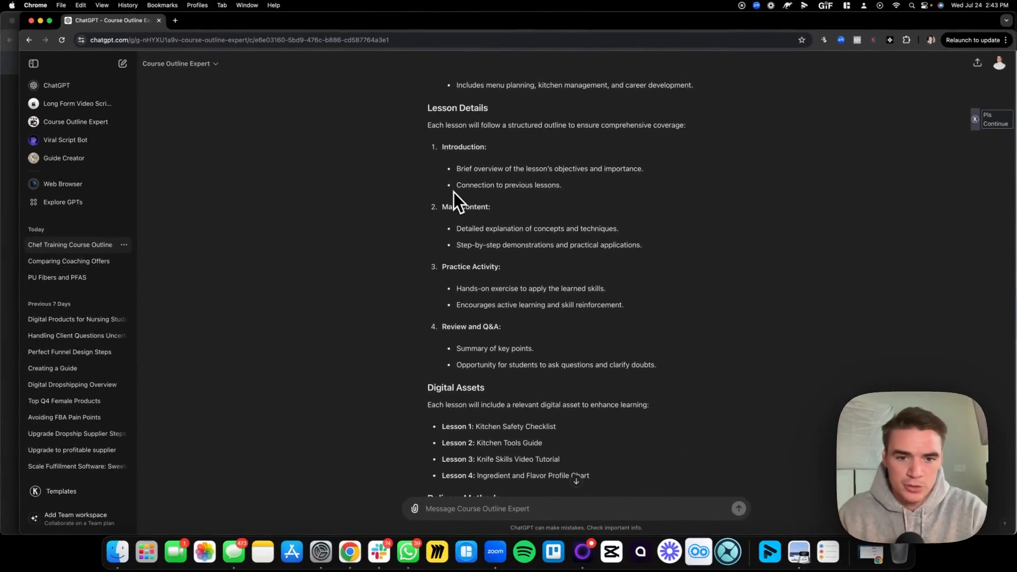
drag(442, 207, 510, 208)
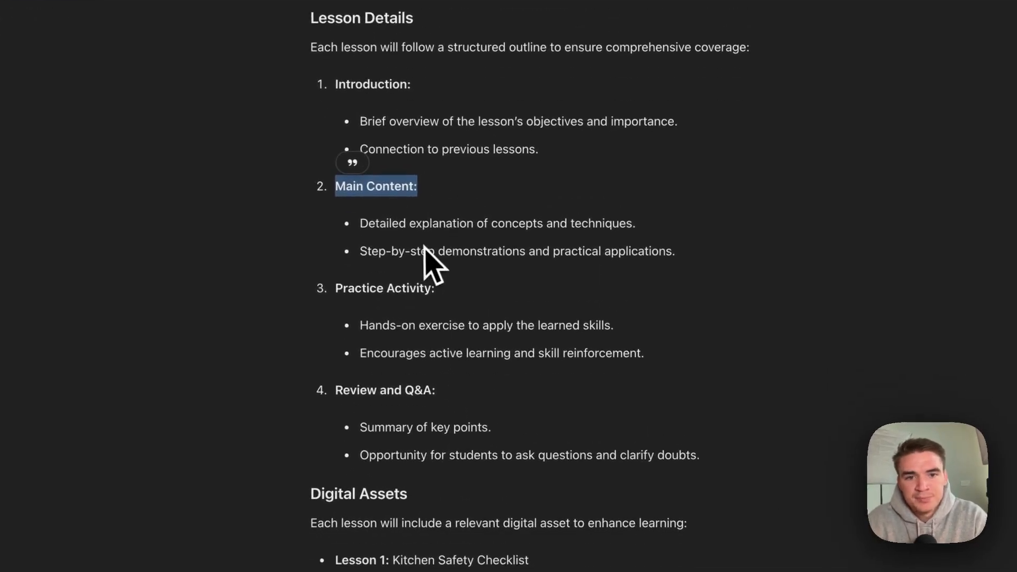
drag(347, 222, 717, 240)
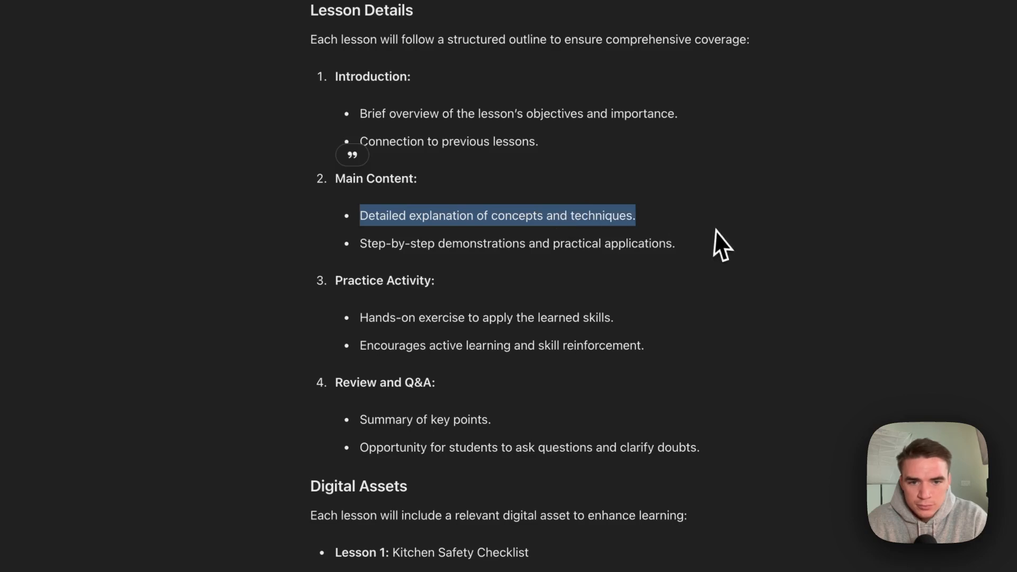
drag(360, 217, 629, 234)
click(561, 233)
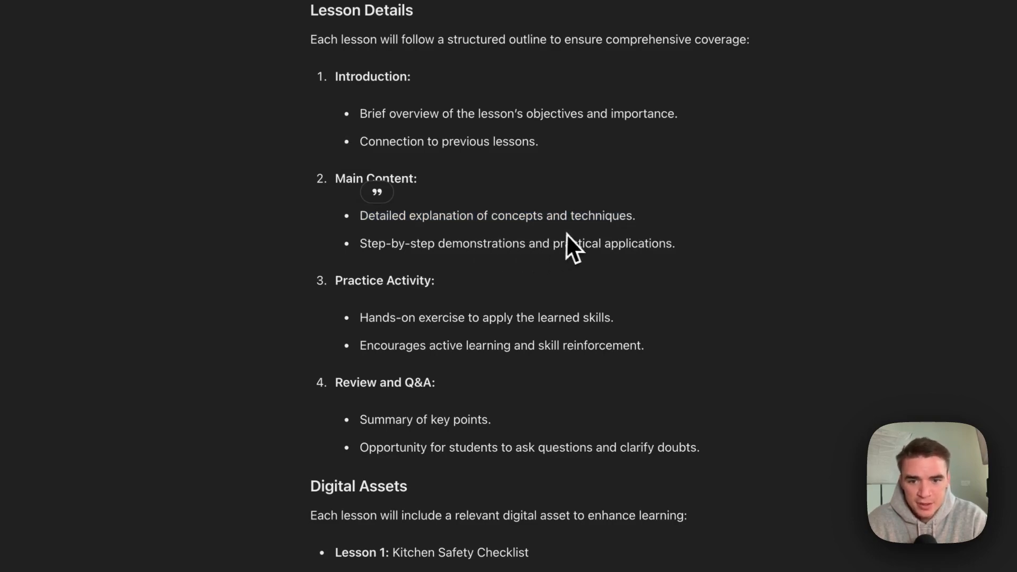
drag(361, 245, 686, 256)
Review the Practice Activity part of the lesson structure, focusing on the hands-on exercise bullet.
drag(337, 285, 478, 291)
drag(360, 318, 682, 352)
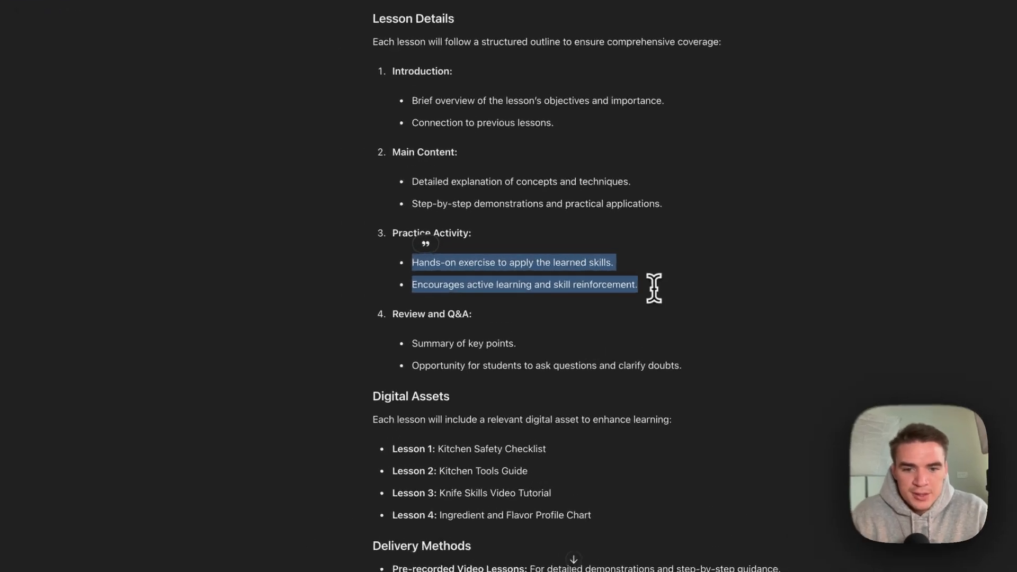
click(550, 277)
drag(492, 278, 674, 301)
drag(368, 263, 621, 281)
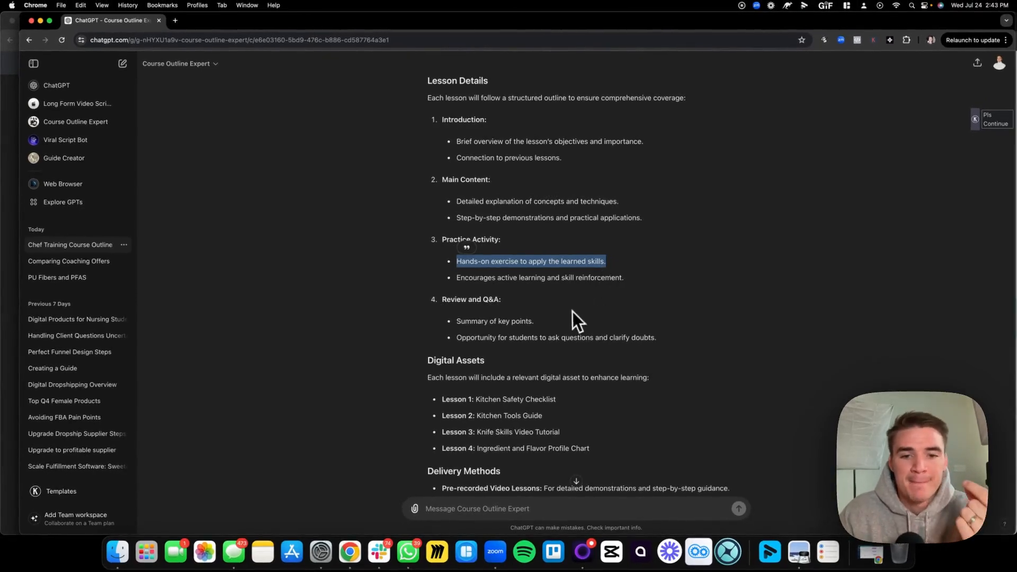
Read the Review and Q&A part of the lesson structure with its bullet points.
drag(442, 299, 513, 305)
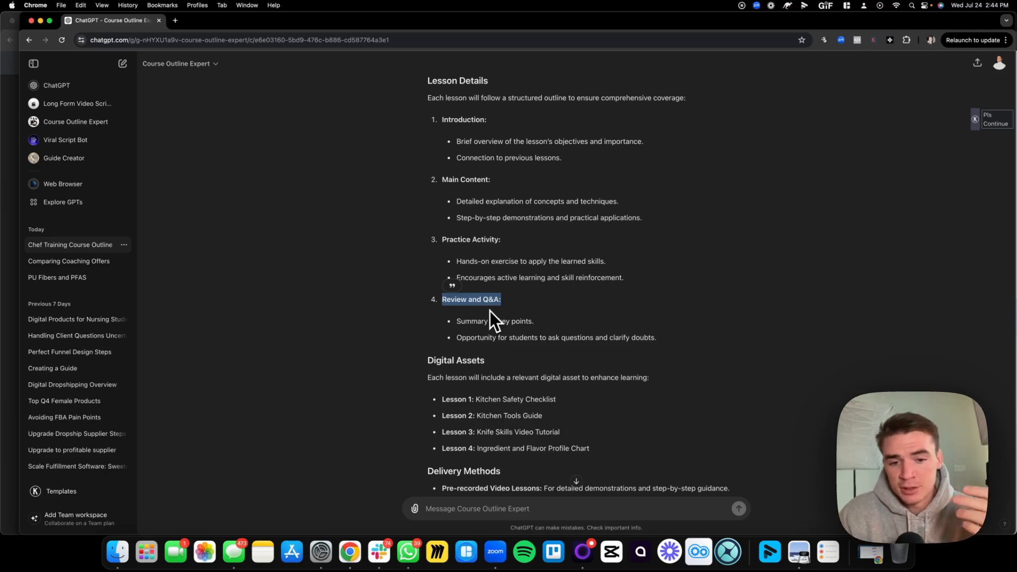
drag(462, 321, 704, 317)
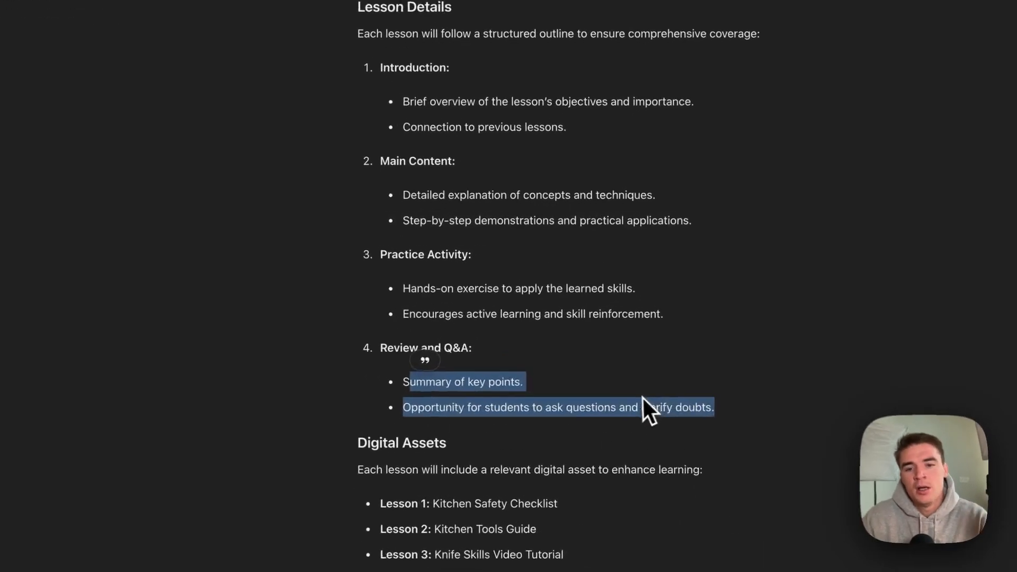
click(556, 334)
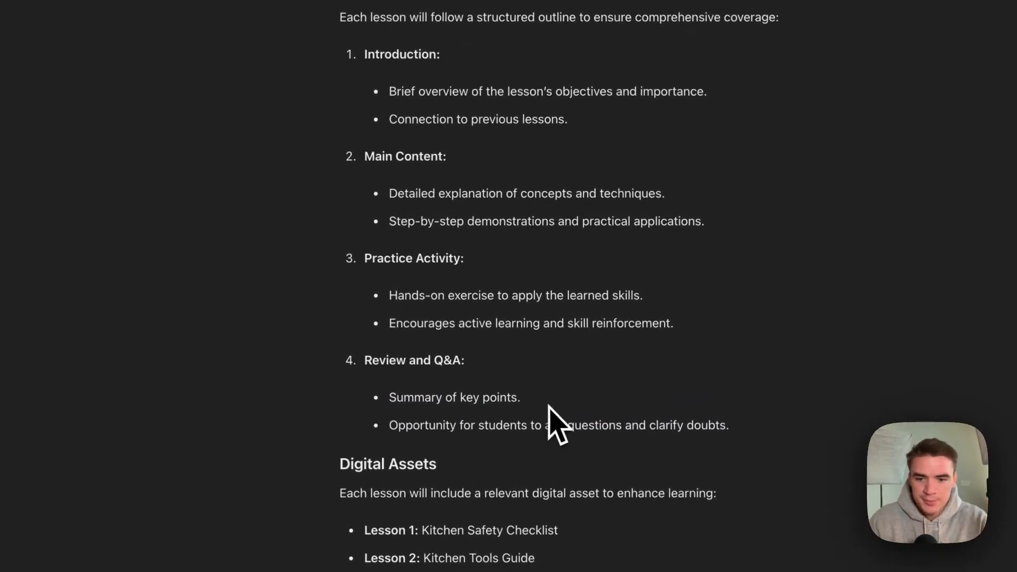
Examine the Digital Assets section, covering its description and the assets for Lessons 1 to 4.
scroll(510, 419, down, 3)
scroll(479, 424, down, 4)
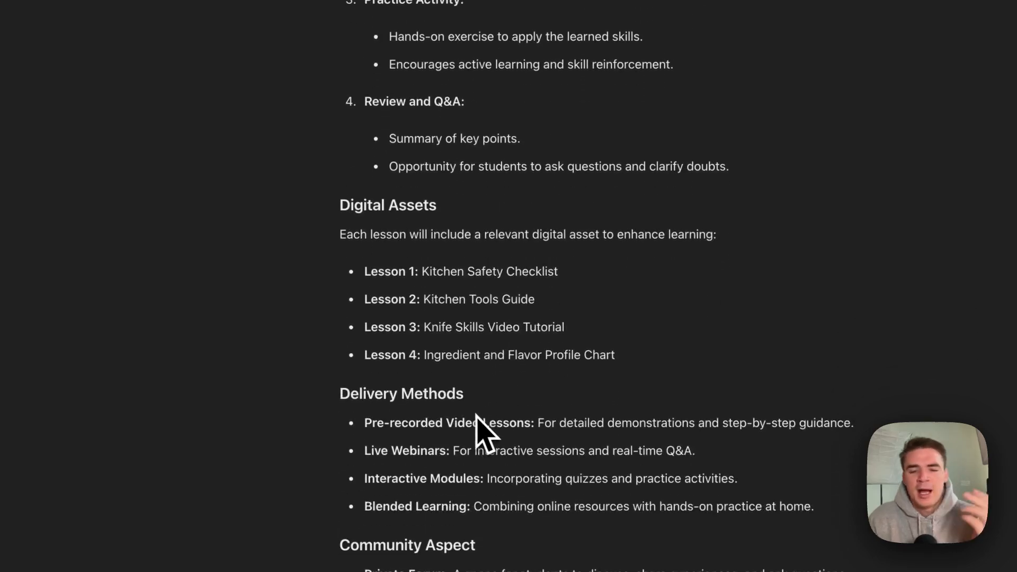
drag(340, 137, 500, 147)
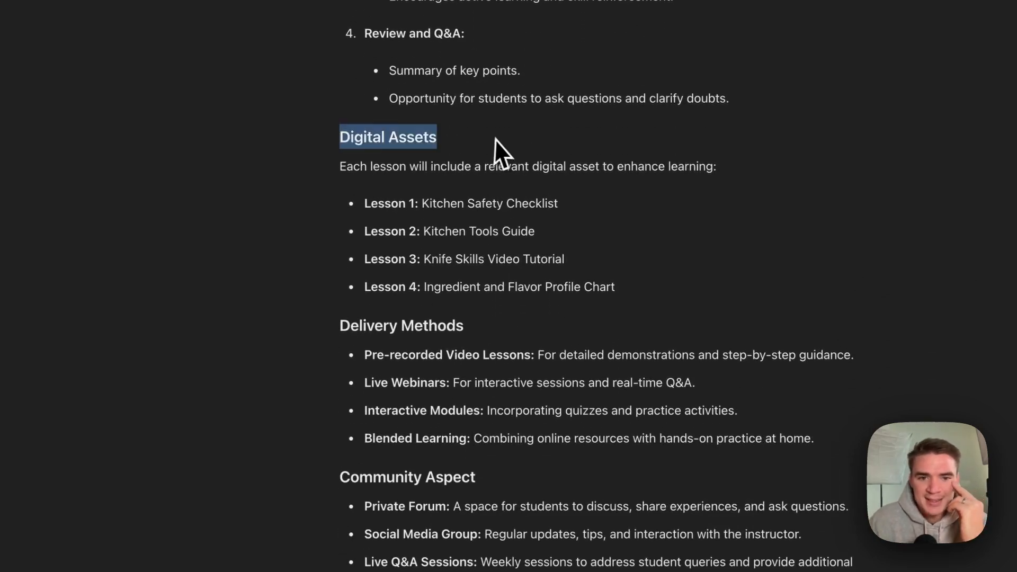
drag(341, 166, 693, 193)
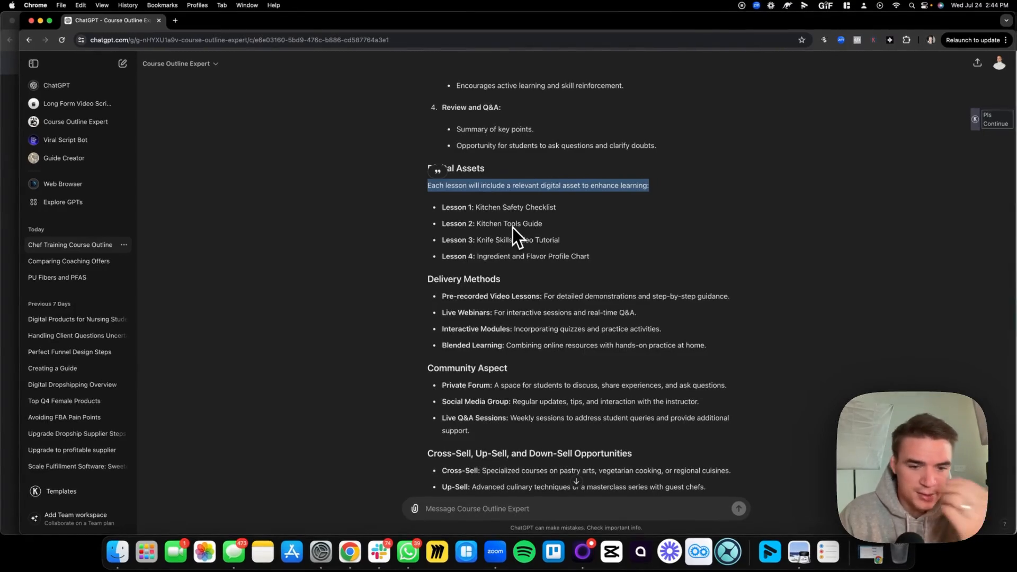
drag(441, 208, 628, 249)
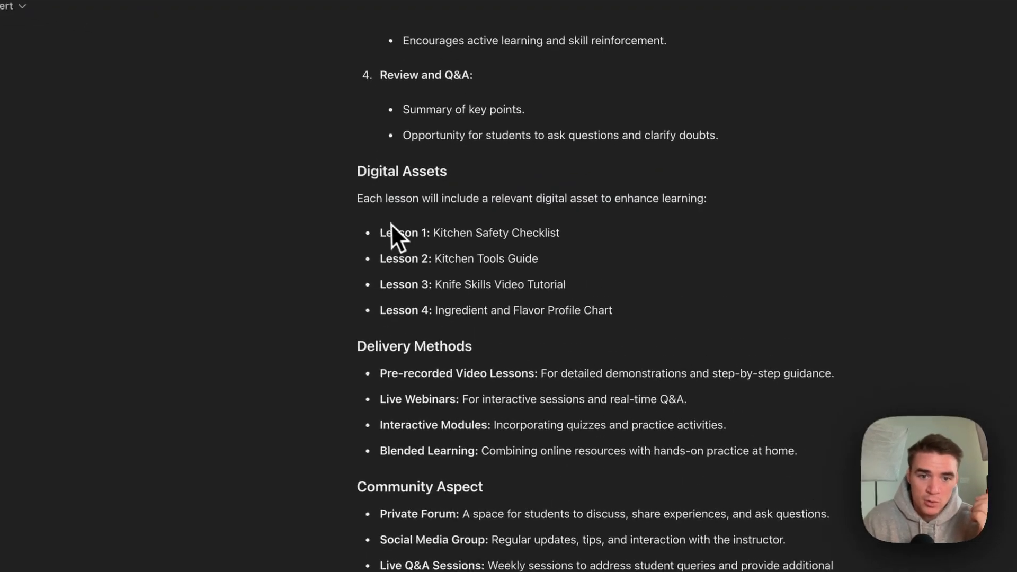
drag(680, 297, 657, 330)
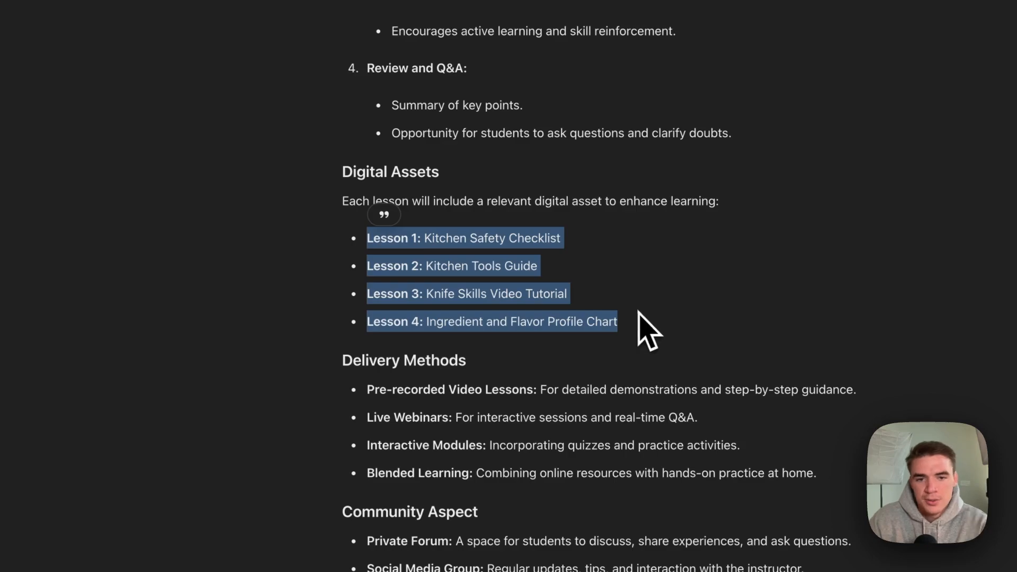
click(639, 313)
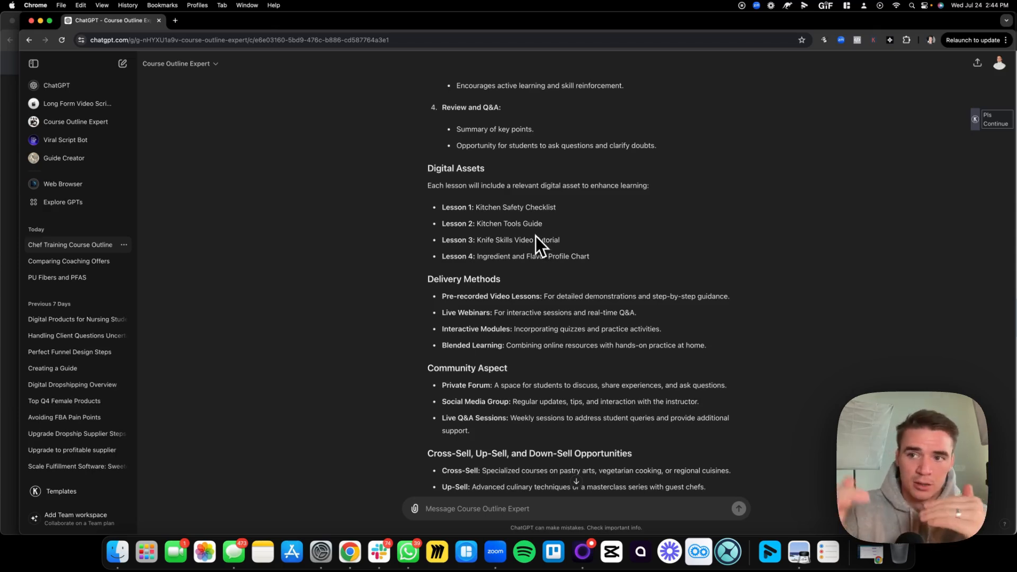
Revisit the French Cuisine lesson in the module outline and compare it with the Lesson Details and Digital Assets sections.
scroll(536, 237, up, 15)
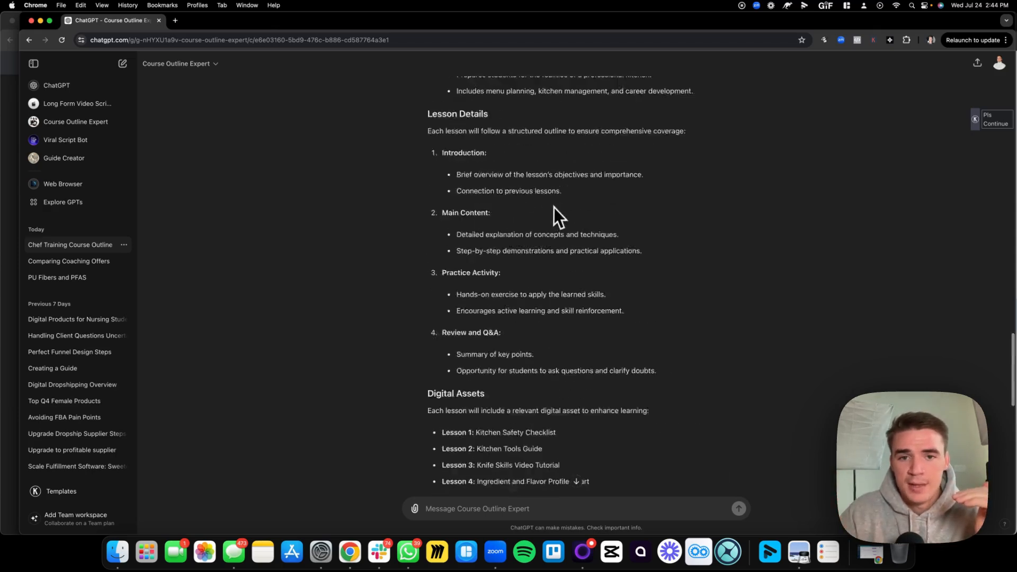
scroll(488, 201, up, 3)
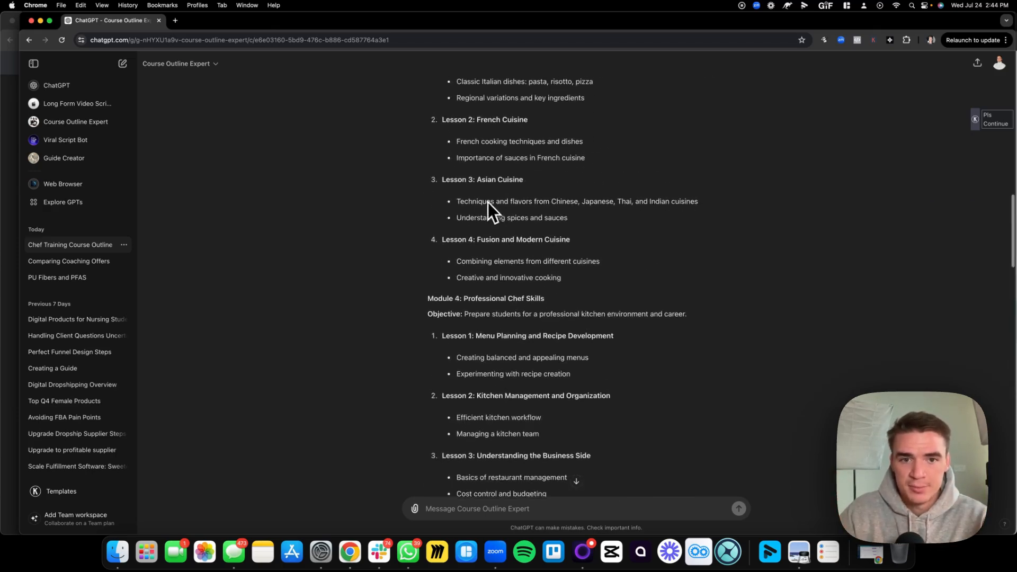
drag(450, 120, 528, 120)
scroll(563, 183, down, 3)
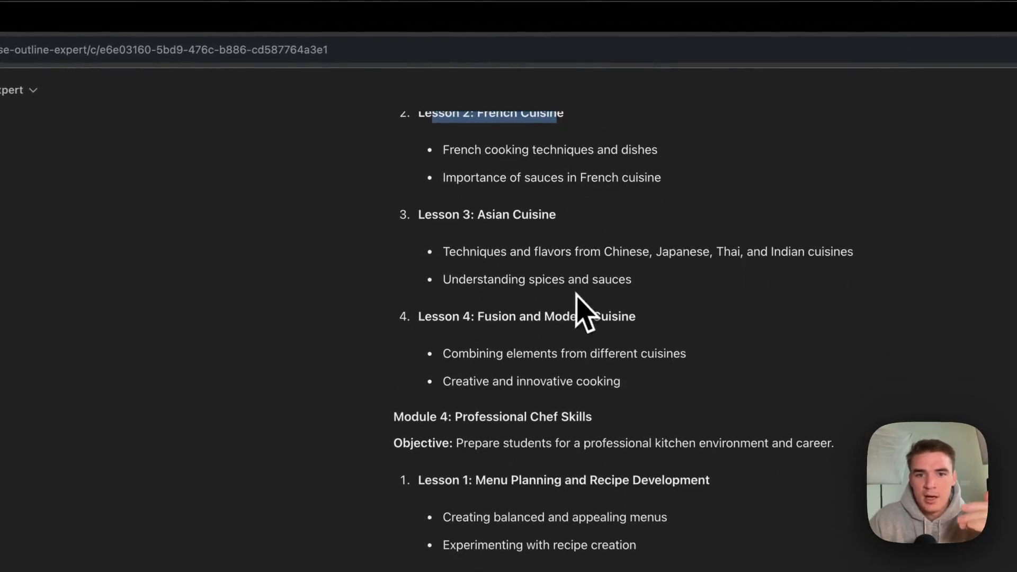
scroll(553, 243, down, 1)
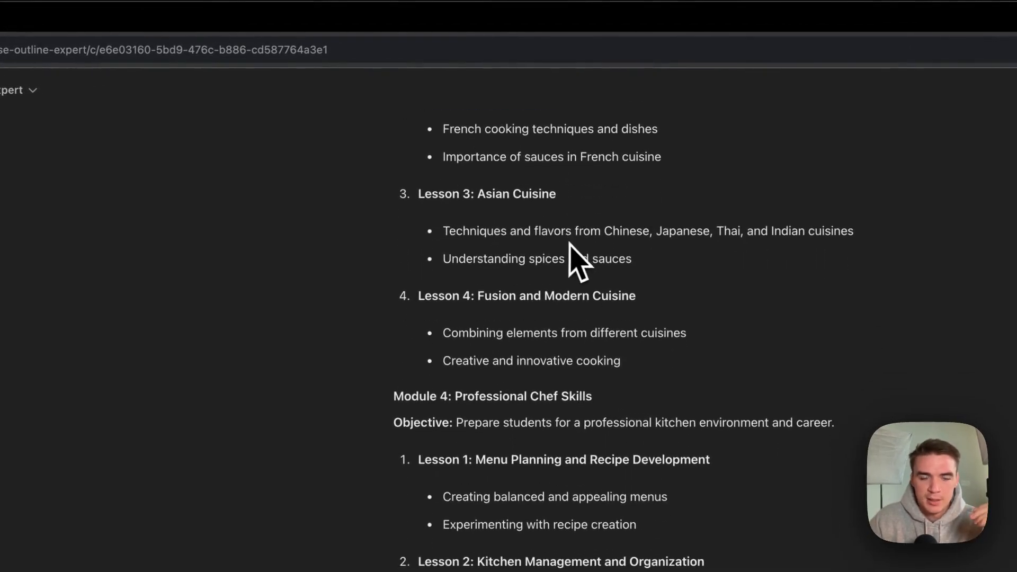
scroll(551, 199, down, 10)
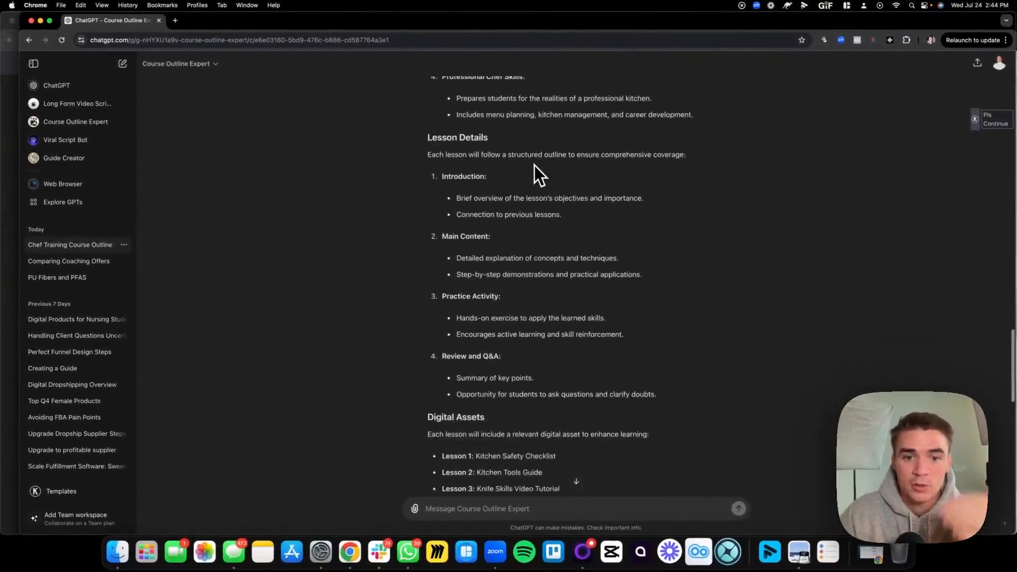
scroll(535, 166, down, 3)
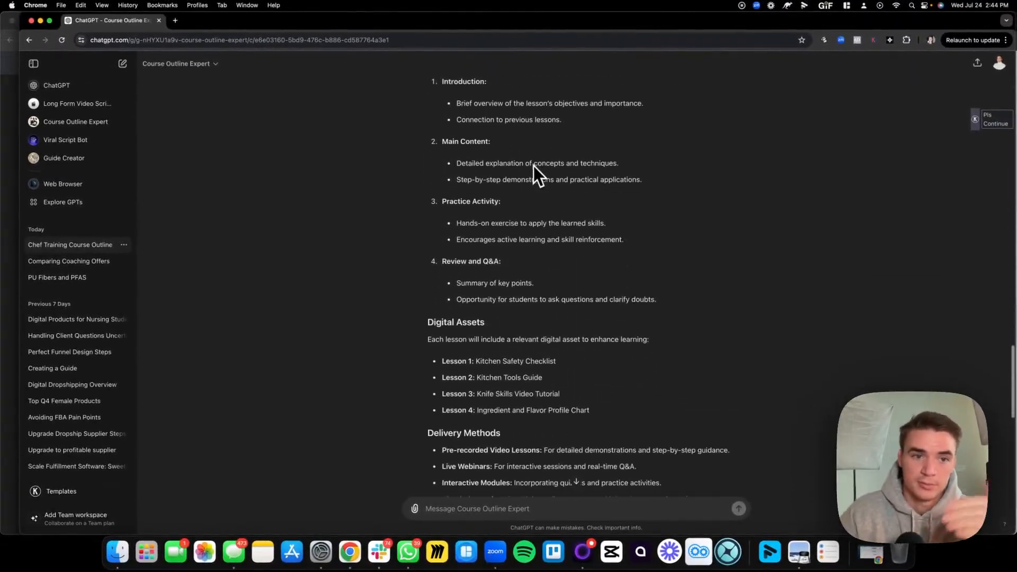
Read the digital asset listed for each of Lessons 1 to 4, from the Kitchen Safety Checklist to the Ingredient and Flavor Profile Chart.
scroll(533, 167, down, 4)
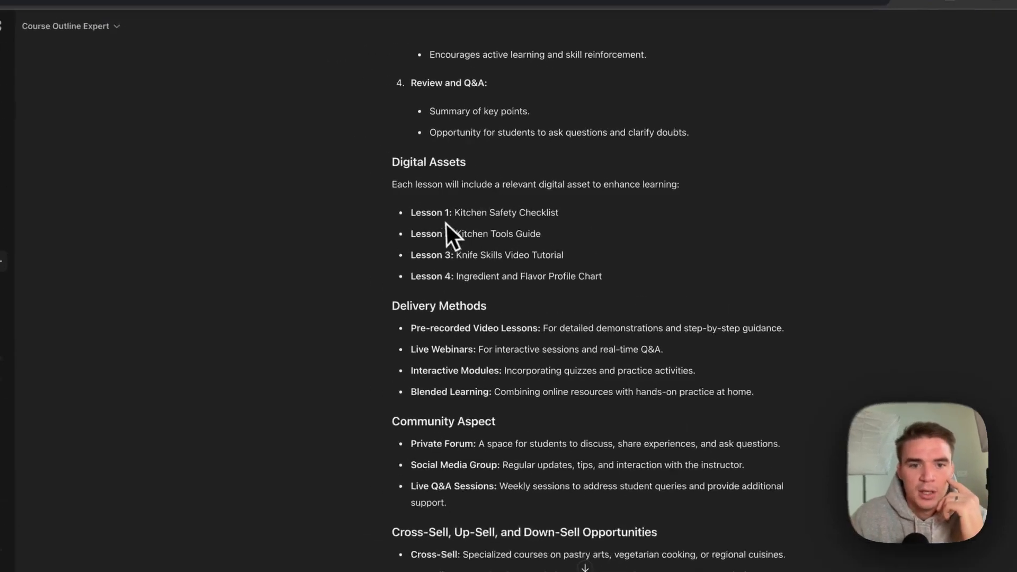
drag(442, 208, 604, 264)
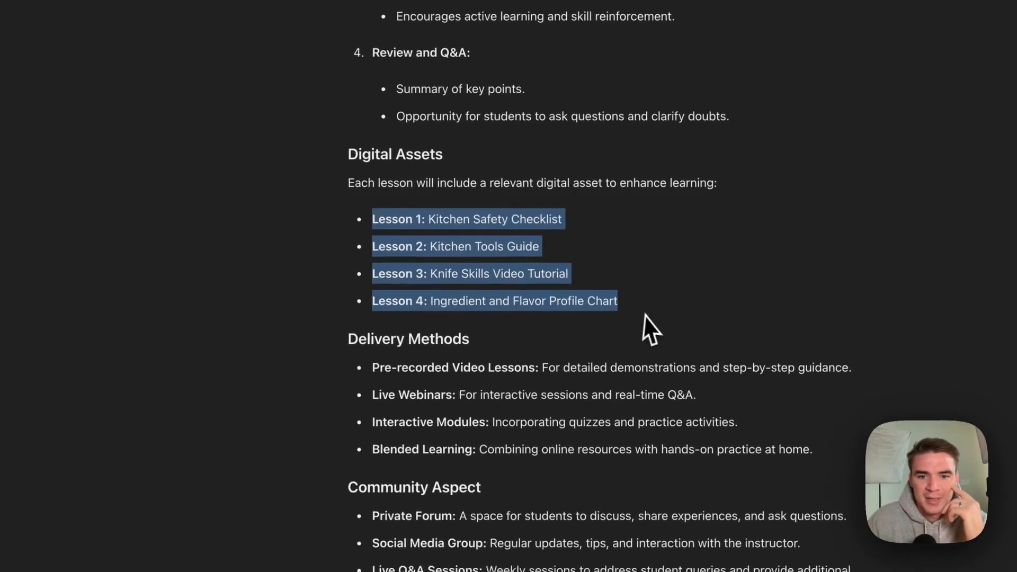
click(602, 299)
drag(428, 219, 577, 220)
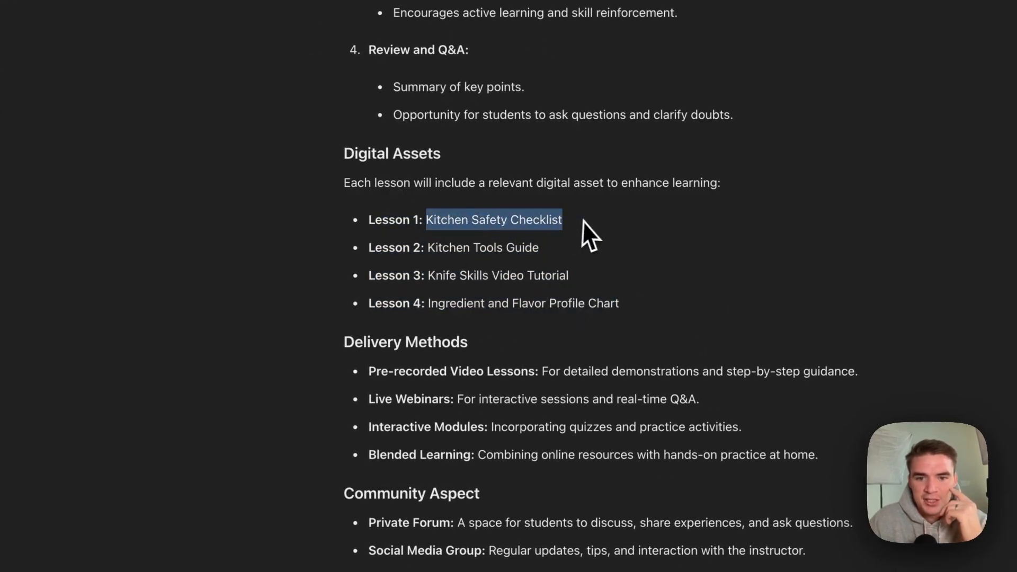
drag(429, 248, 564, 252)
drag(440, 275, 613, 281)
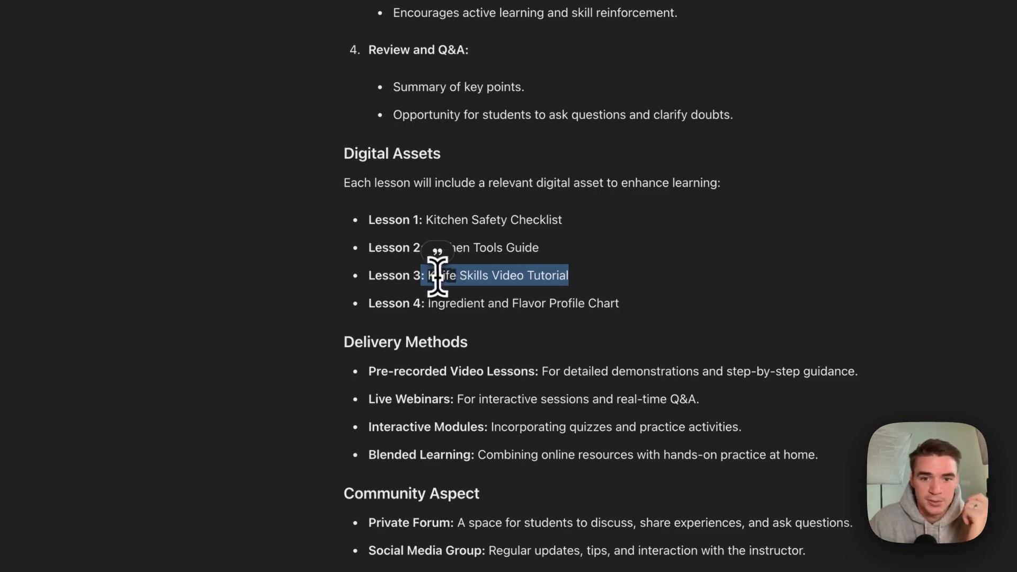
click(525, 274)
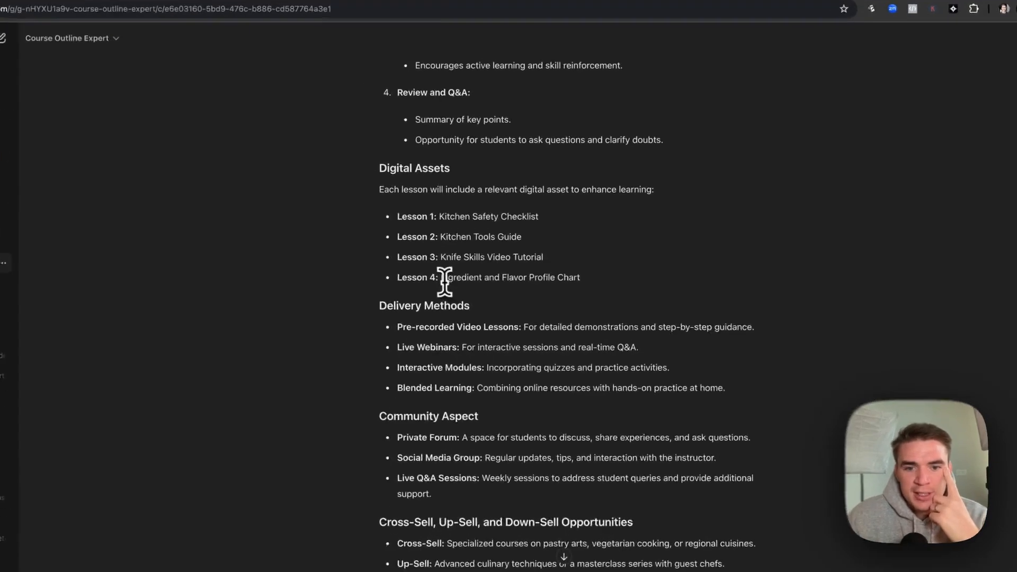
drag(477, 257, 590, 257)
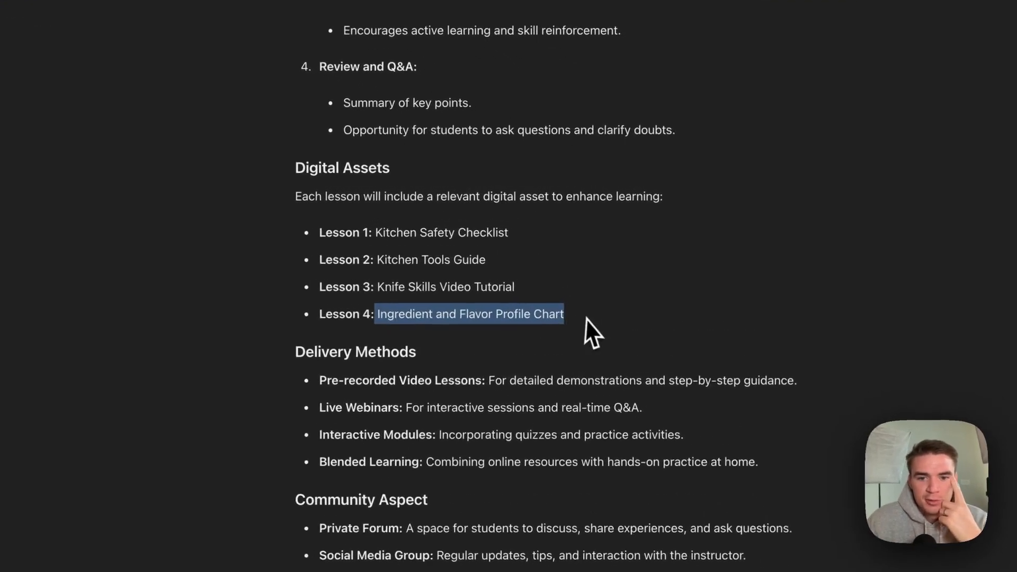
click(389, 333)
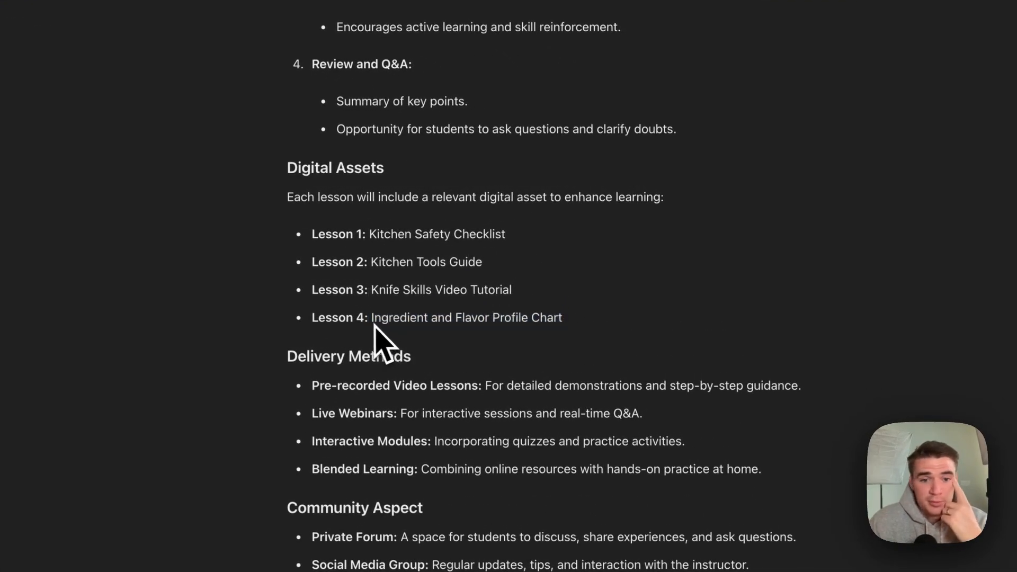
drag(287, 197, 625, 298)
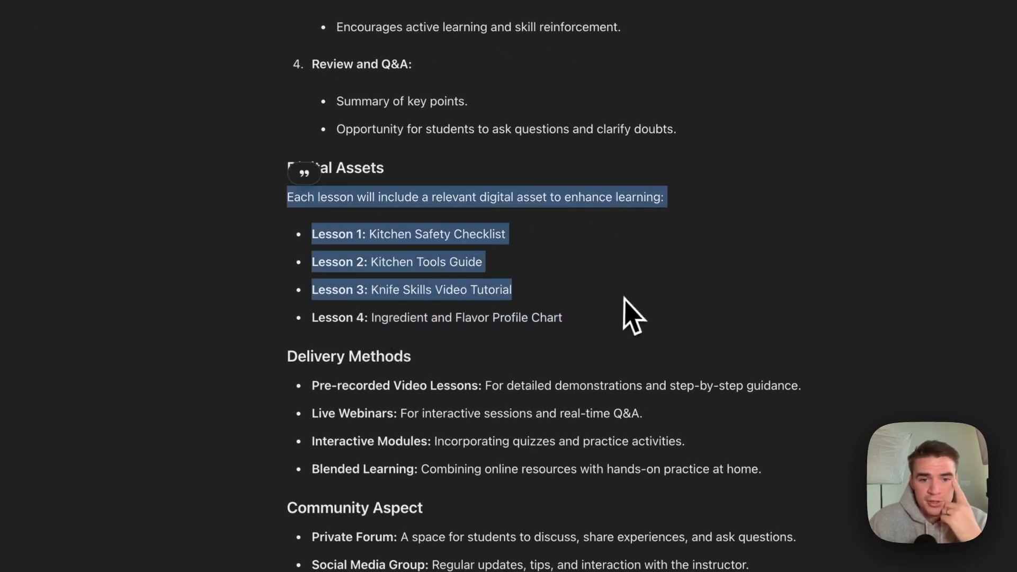
Look over the Delivery Methods section as a whole and revisit the Knife Skills Video Tutorial asset for Lesson 3.
scroll(530, 324, down, 5)
drag(289, 193, 771, 315)
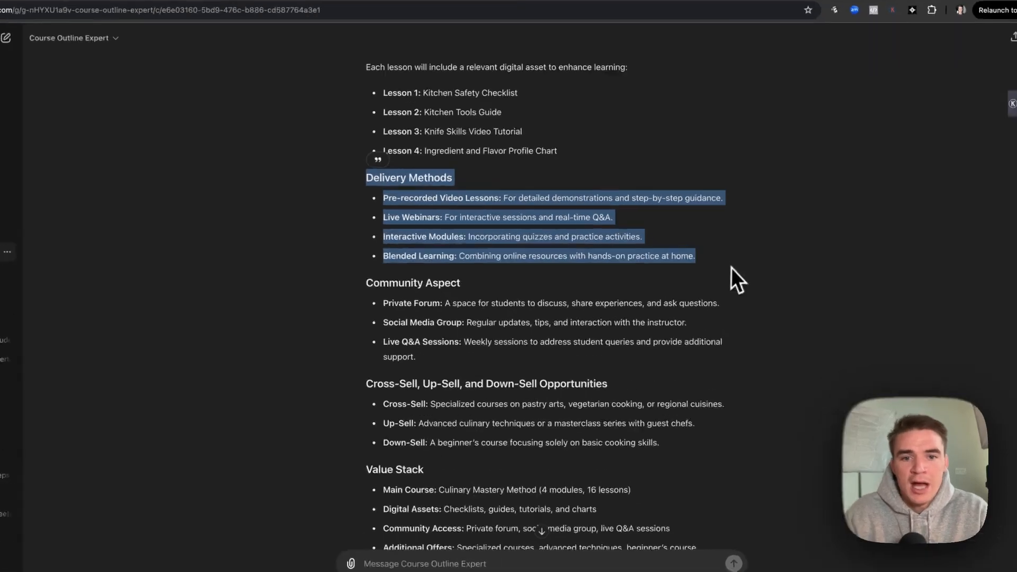
click(642, 245)
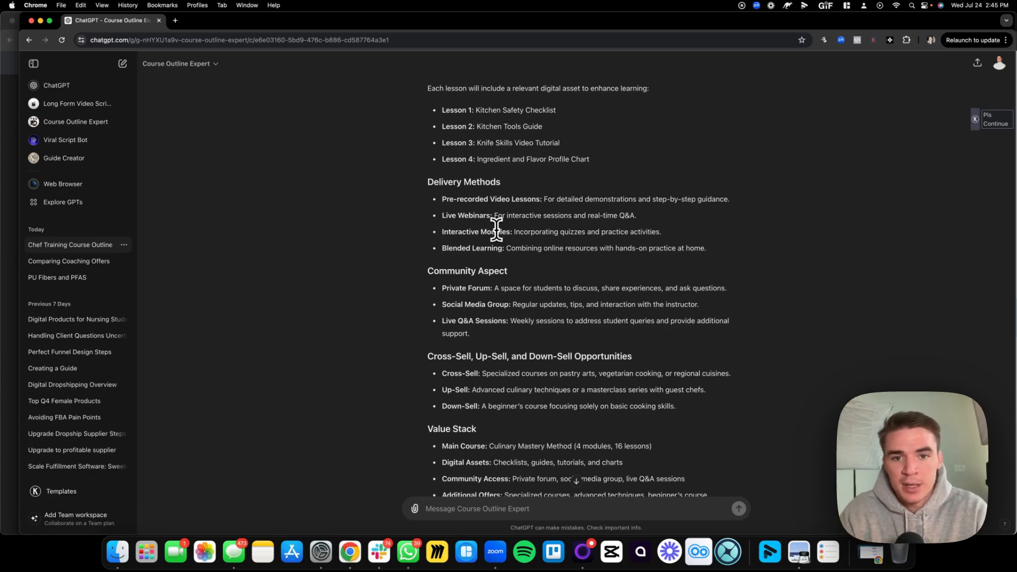
scroll(495, 225, up, 3)
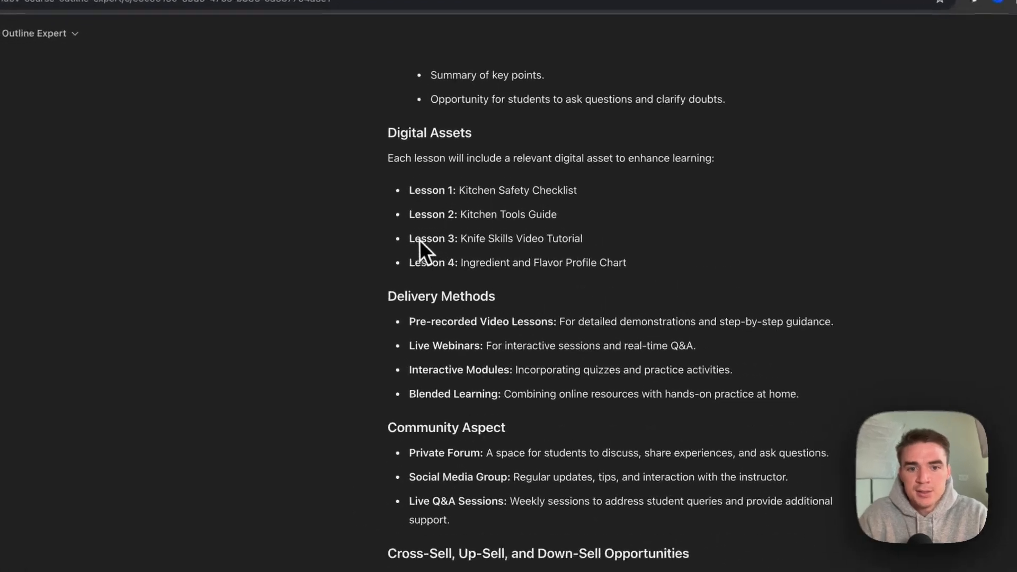
drag(420, 240, 452, 257)
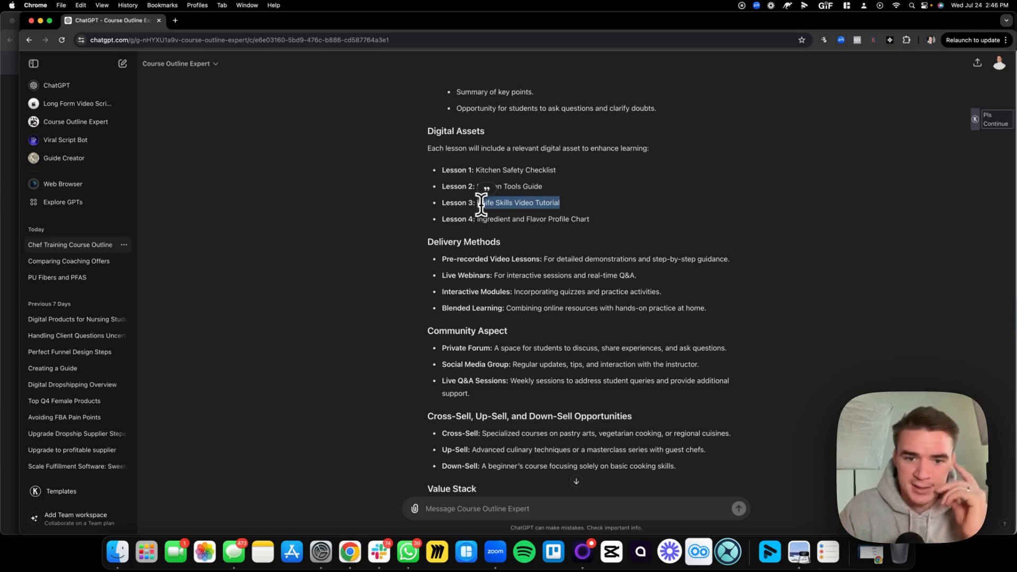
Examine the Delivery Methods bullets from Pre-recorded Video Lessons to Interactive Modules, focusing on quizzes and practice activities.
scroll(485, 241, down, 2)
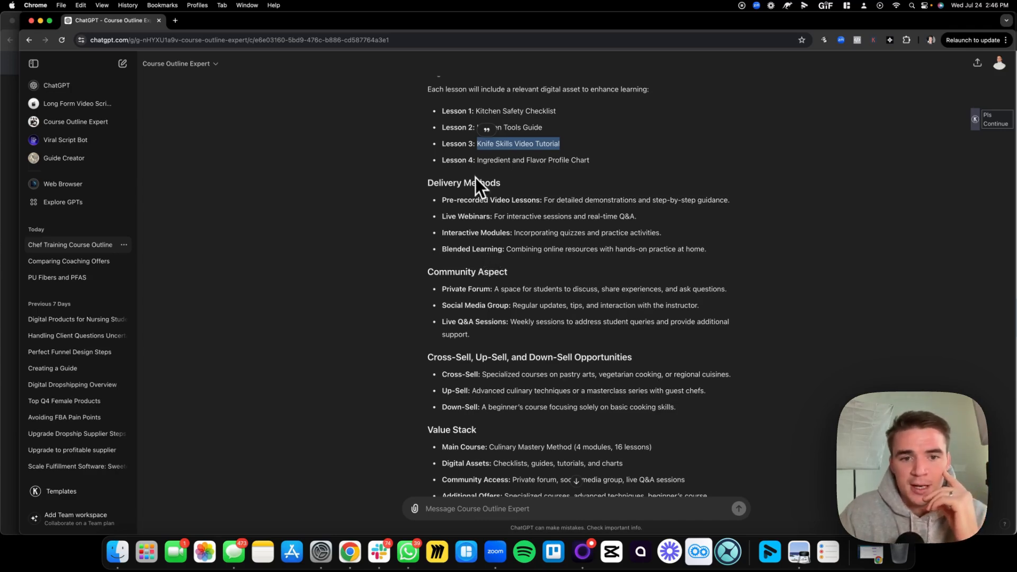
drag(424, 183, 518, 200)
click(496, 228)
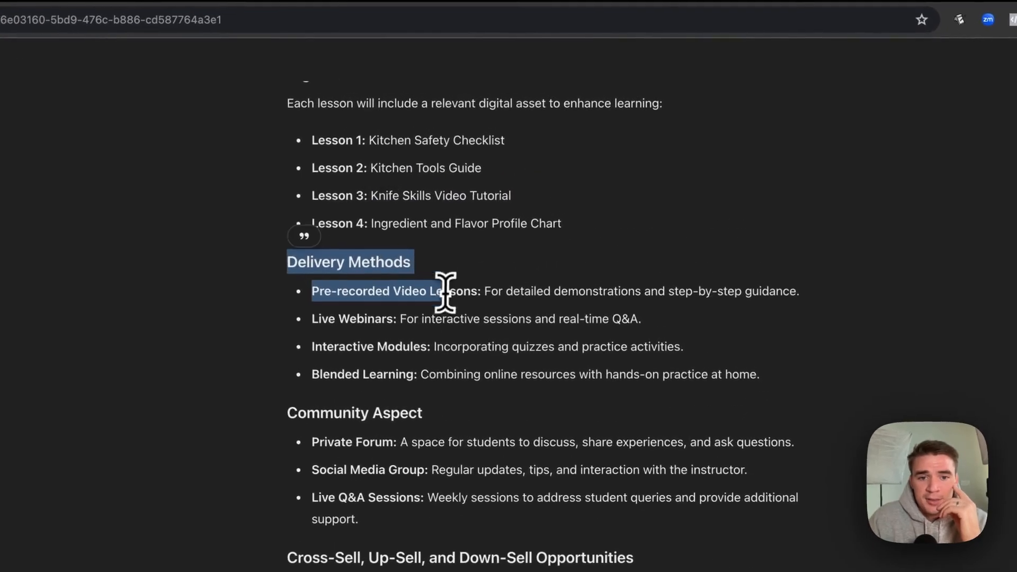
scroll(402, 339, down, 6)
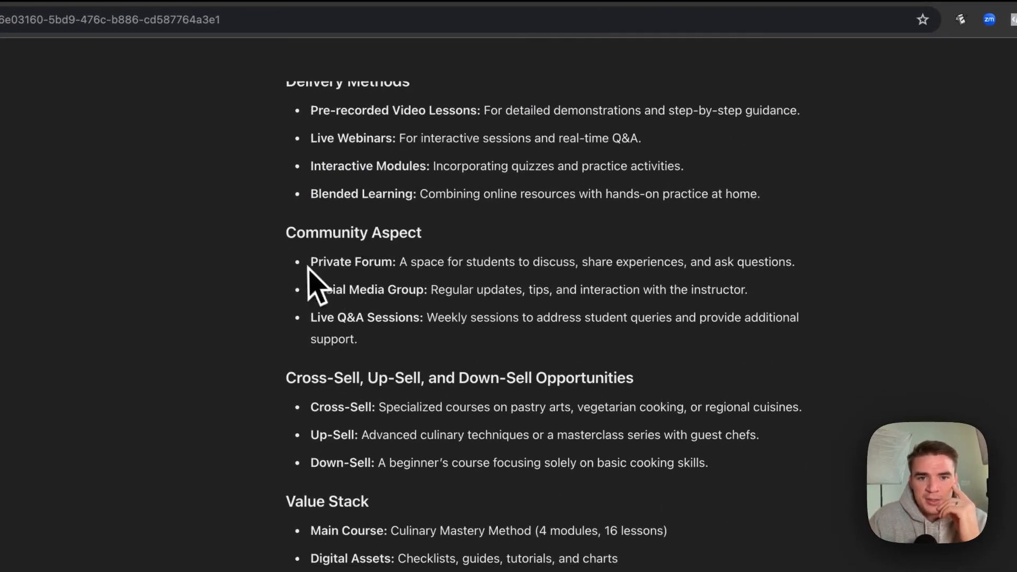
drag(314, 167, 567, 169)
scroll(480, 206, down, 3)
scroll(523, 182, up, 6)
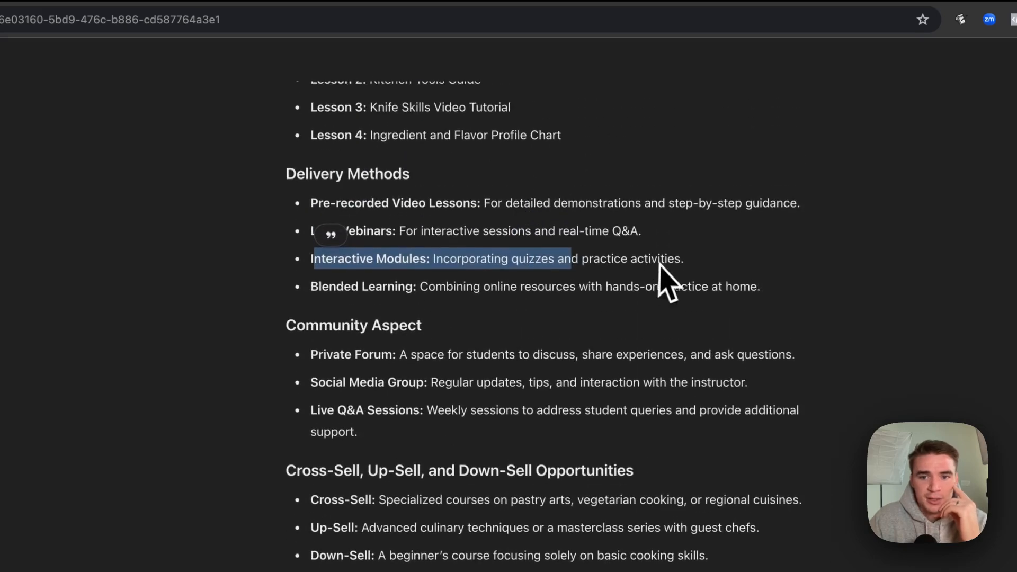
click(683, 262)
drag(683, 262, 494, 267)
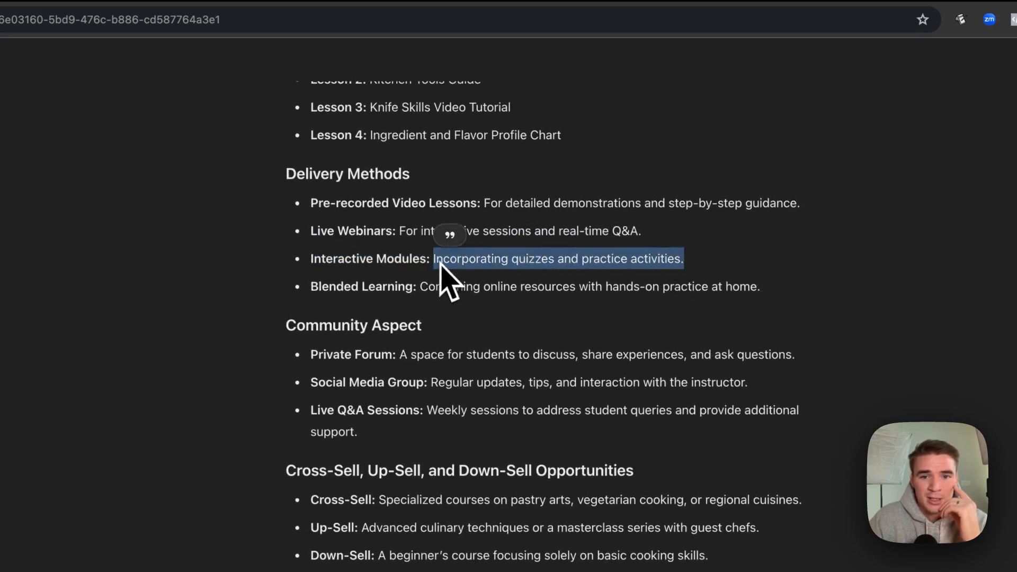
Read the Blended Learning bullet about combining online resources with hands-on practice at home.
drag(312, 286, 744, 293)
click(744, 292)
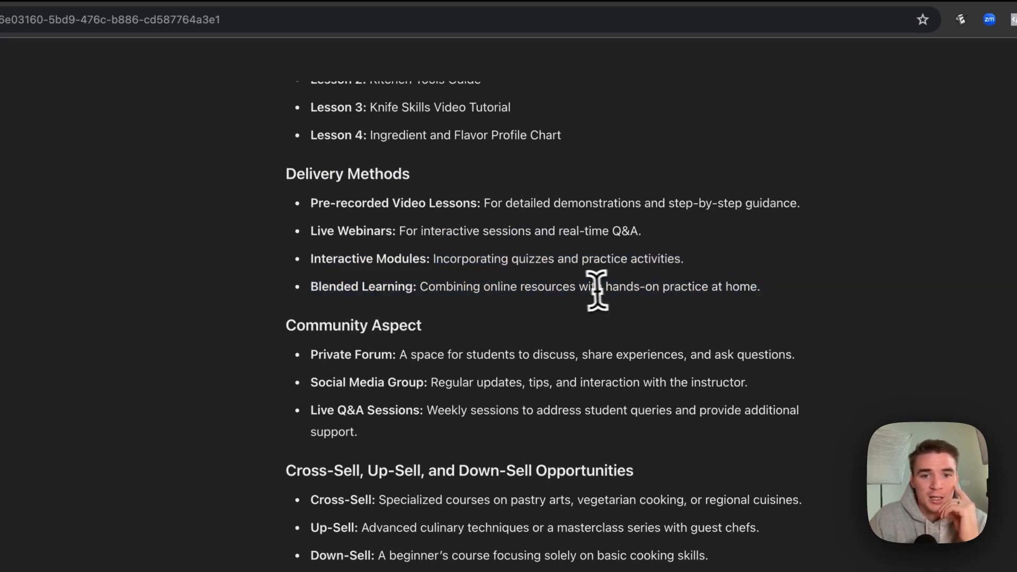
drag(420, 287, 476, 287)
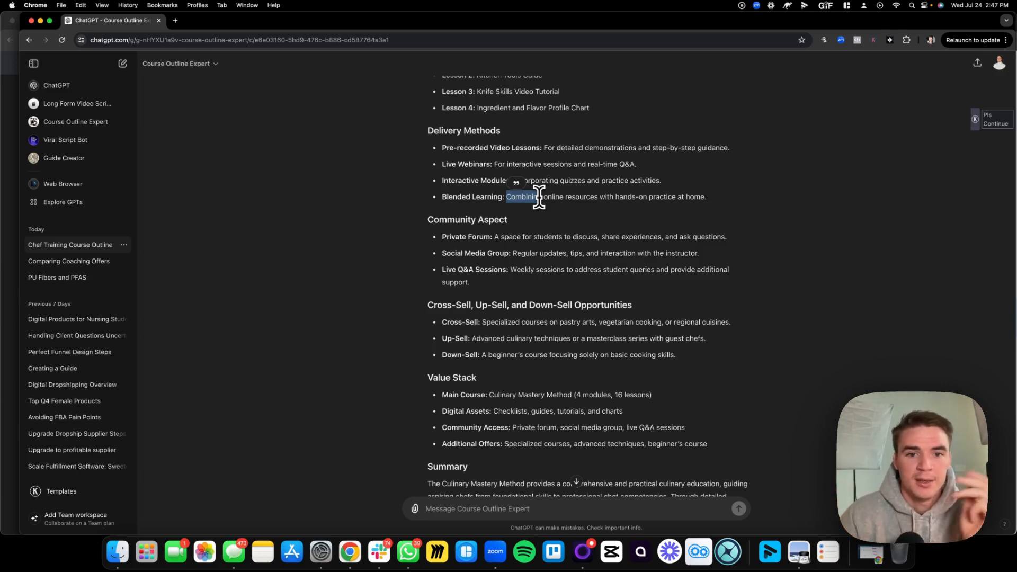
Look over the Community Aspect section with its three bullets as a whole.
scroll(482, 208, down, 2)
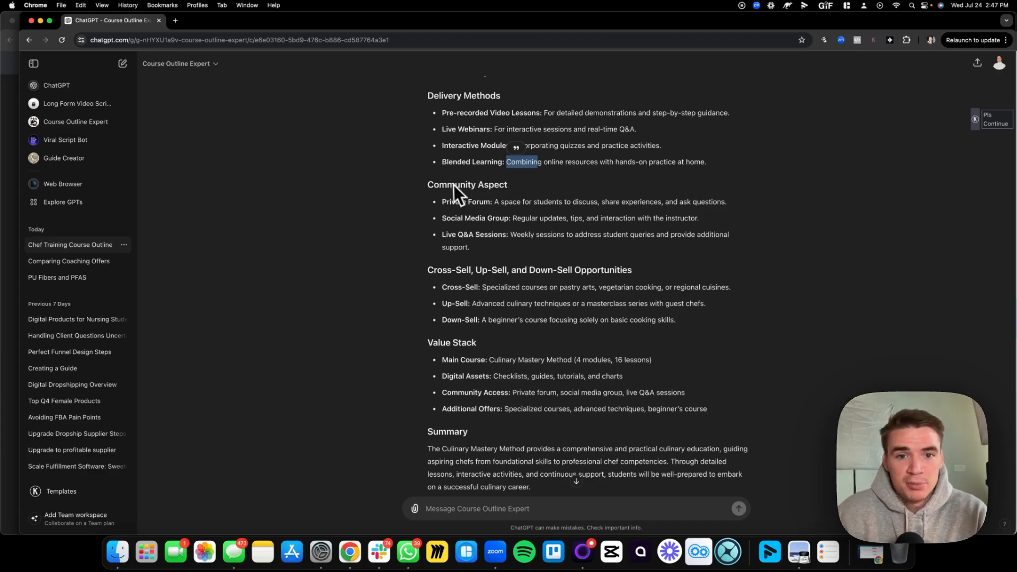
click(523, 192)
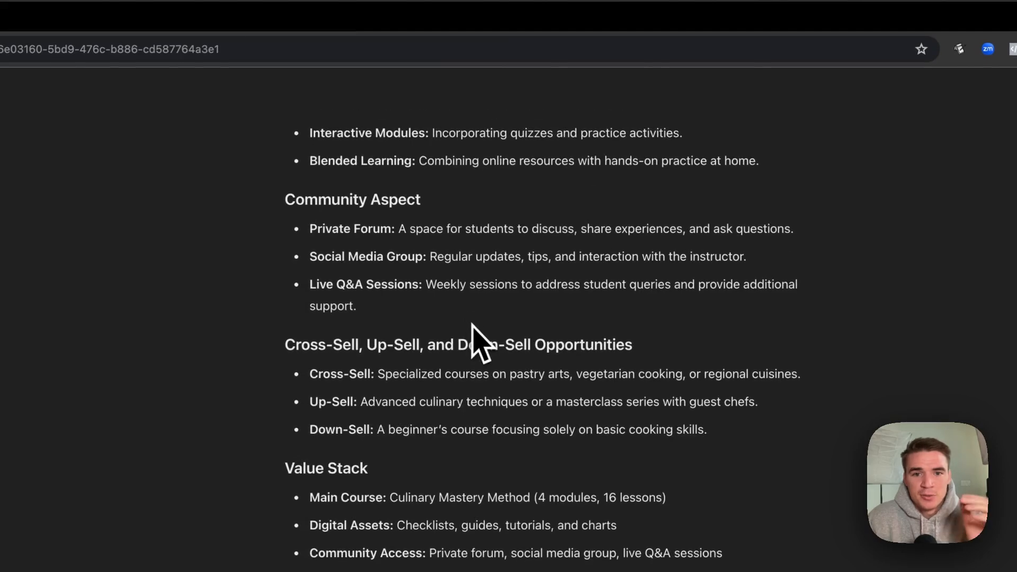
scroll(474, 327, down, 2)
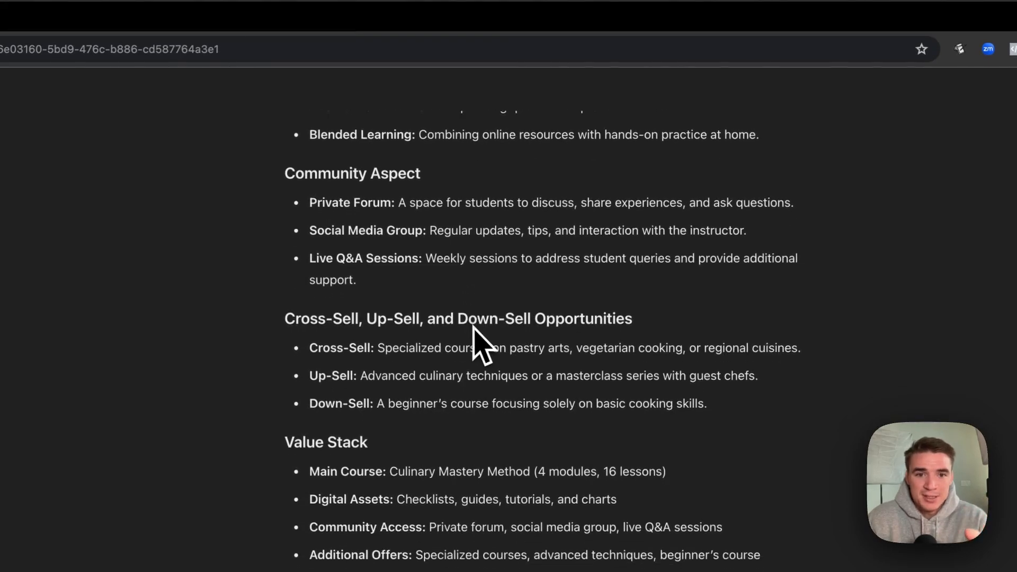
scroll(391, 195, up, 3)
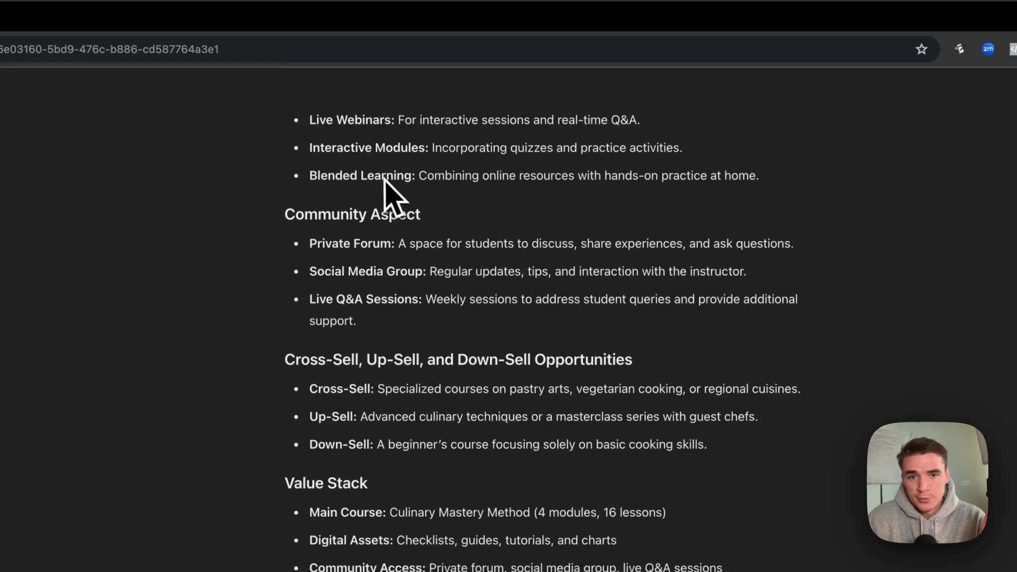
drag(312, 220, 461, 257)
click(461, 268)
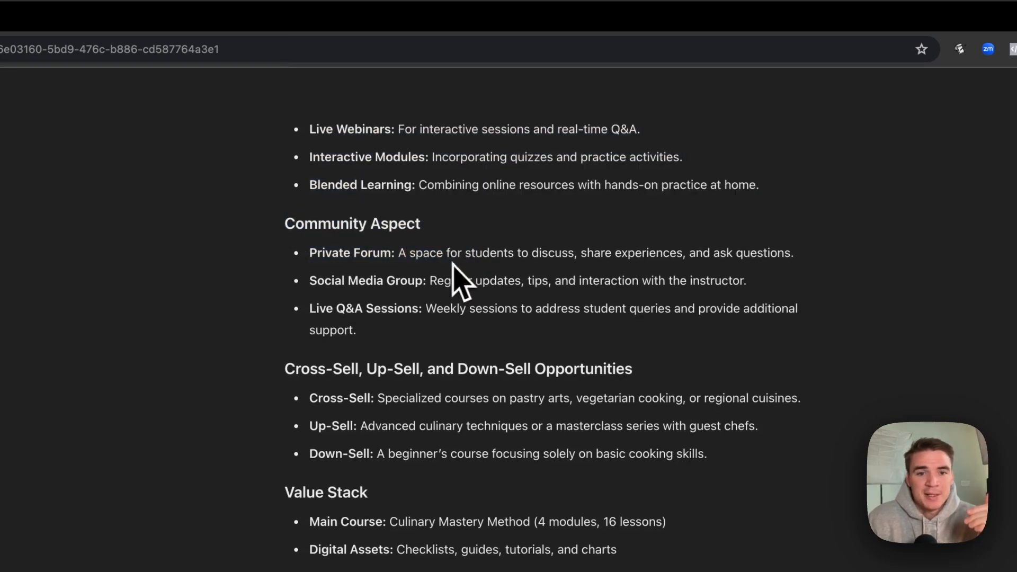
drag(310, 254, 610, 324)
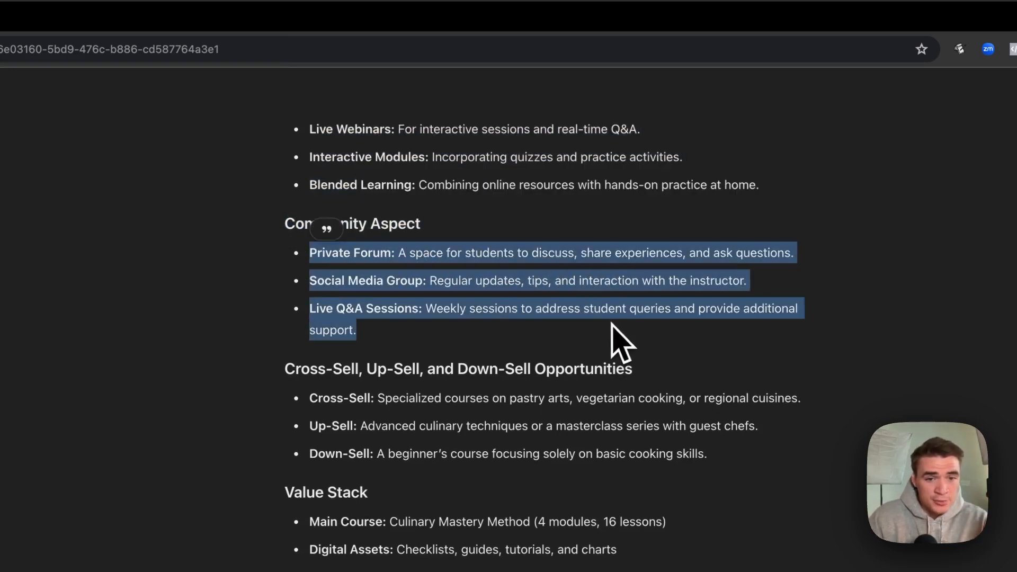
click(504, 311)
Read the Private Forum, Social Media Group and Live Q&A Sessions bullets one by one.
drag(310, 253, 768, 268)
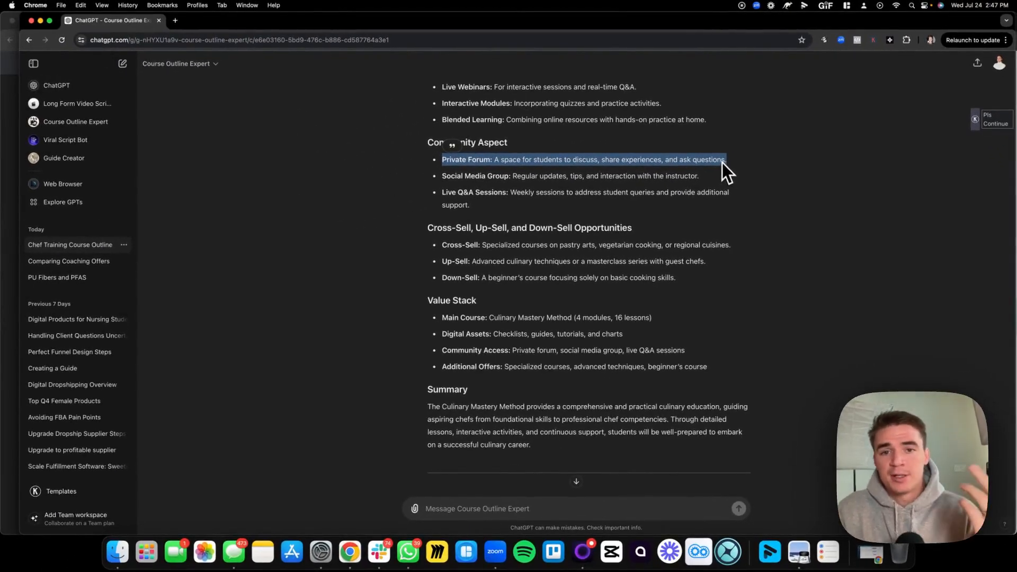
click(508, 160)
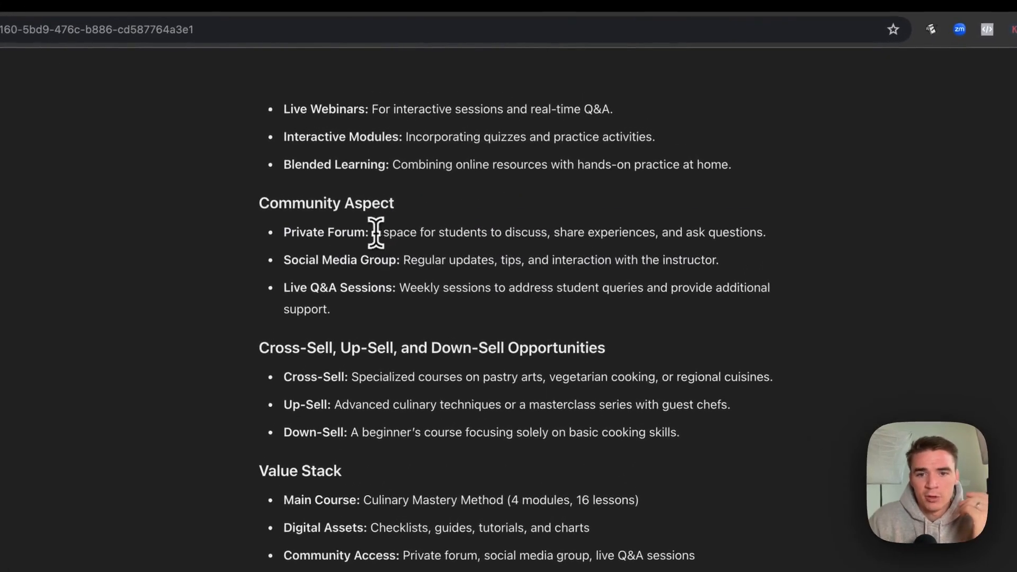
drag(496, 160, 721, 169)
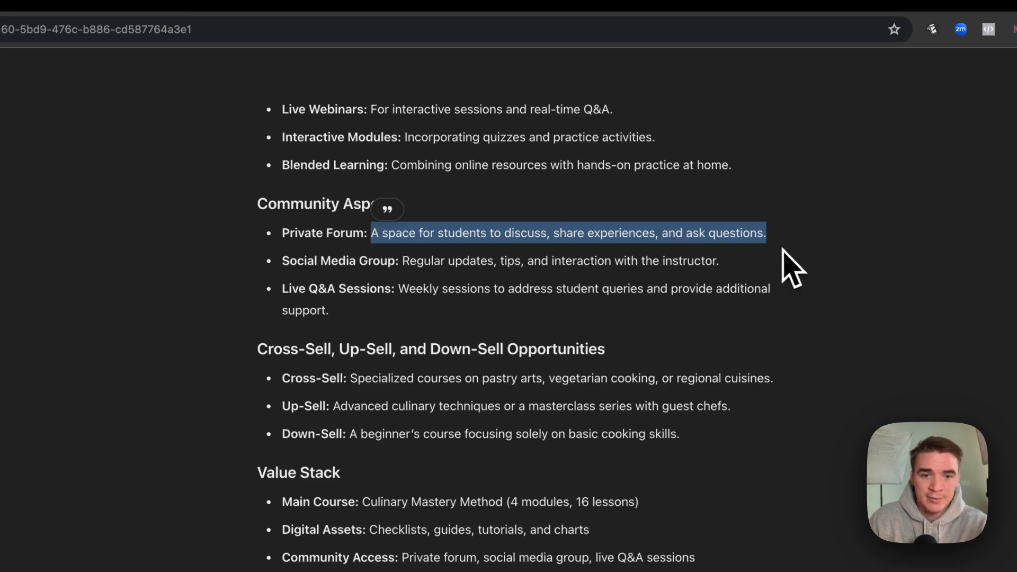
drag(372, 250, 843, 262)
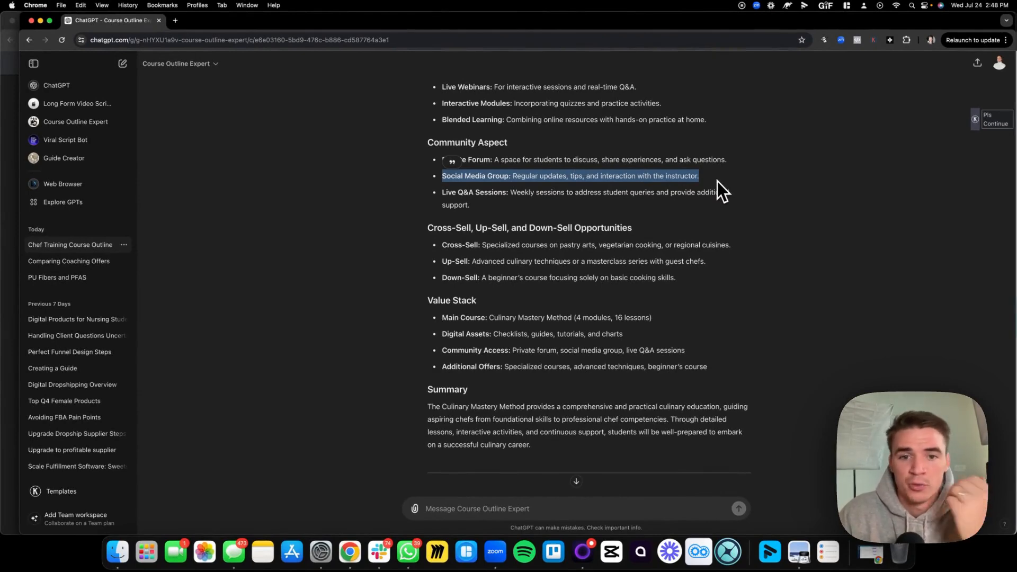
drag(441, 193, 540, 199)
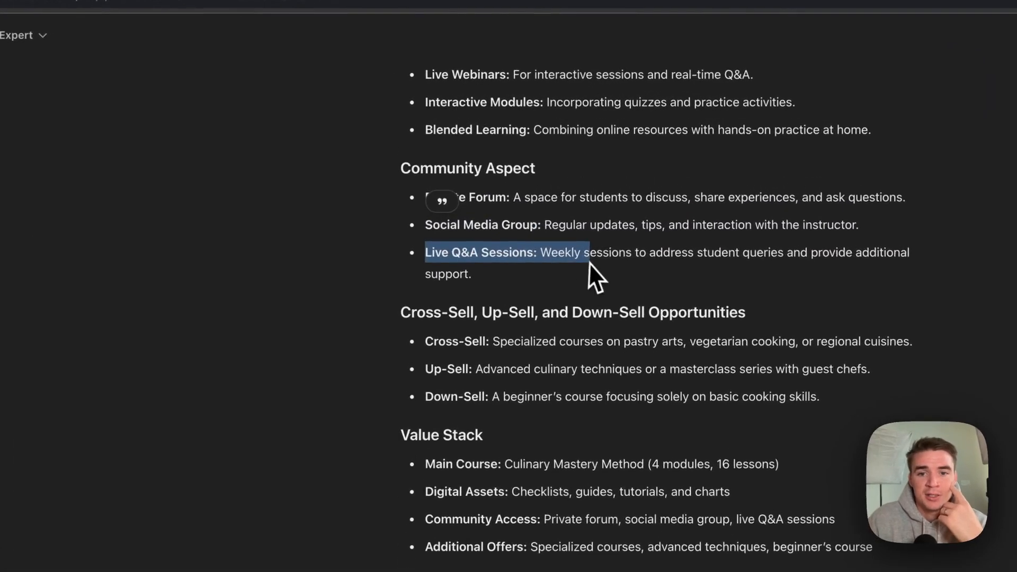
drag(590, 262, 595, 268)
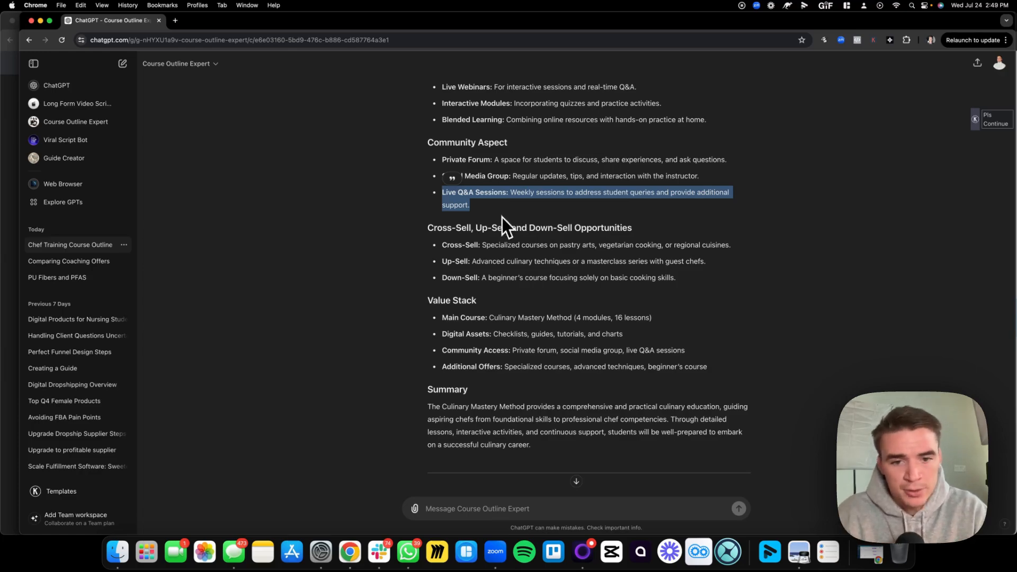
Review the Cross-Sell, Up-Sell, and Down-Sell Opportunities section with all three of its bullets.
scroll(500, 220, down, 2)
drag(428, 169, 472, 177)
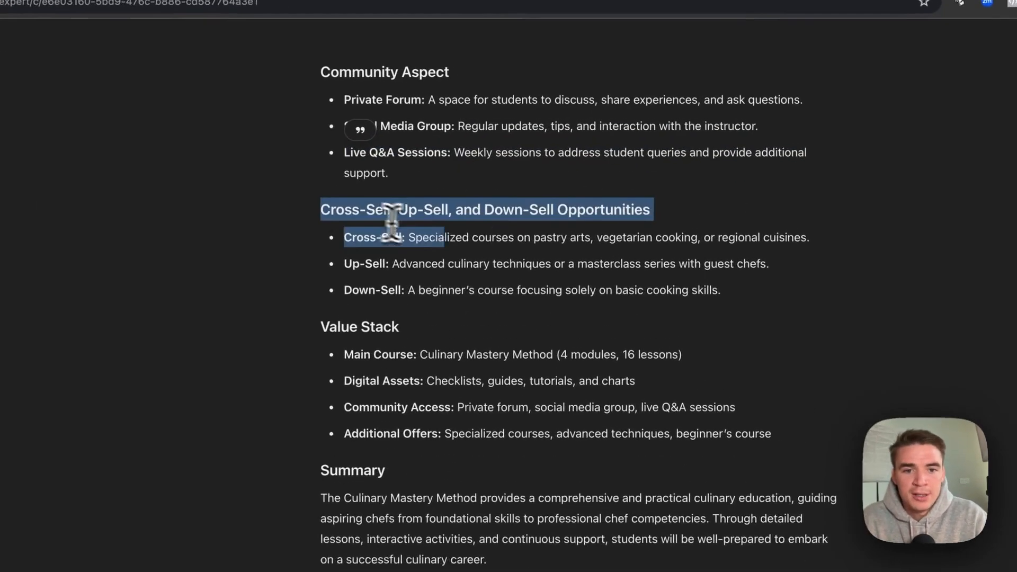
drag(392, 222, 729, 301)
click(731, 303)
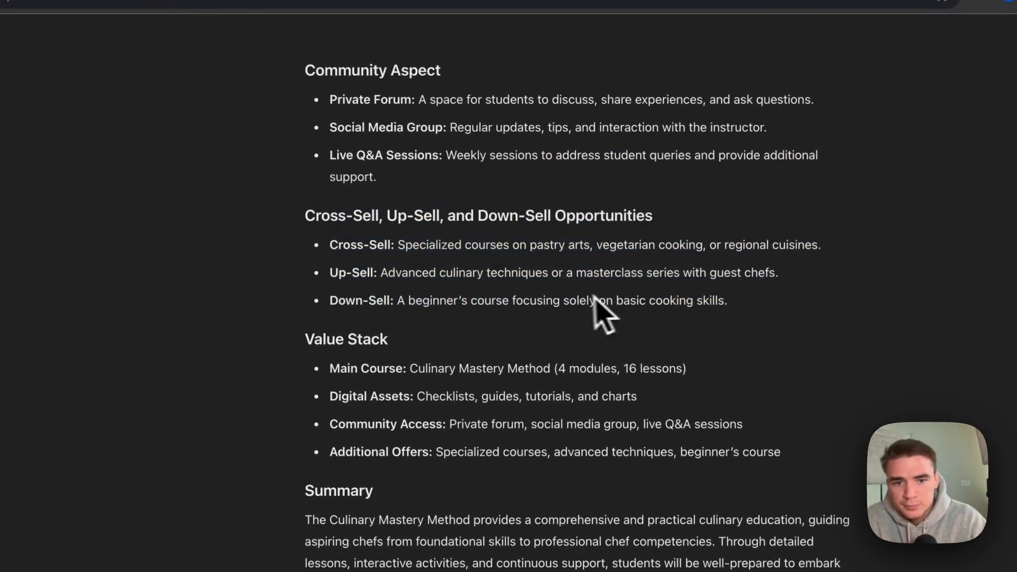
drag(329, 244, 735, 301)
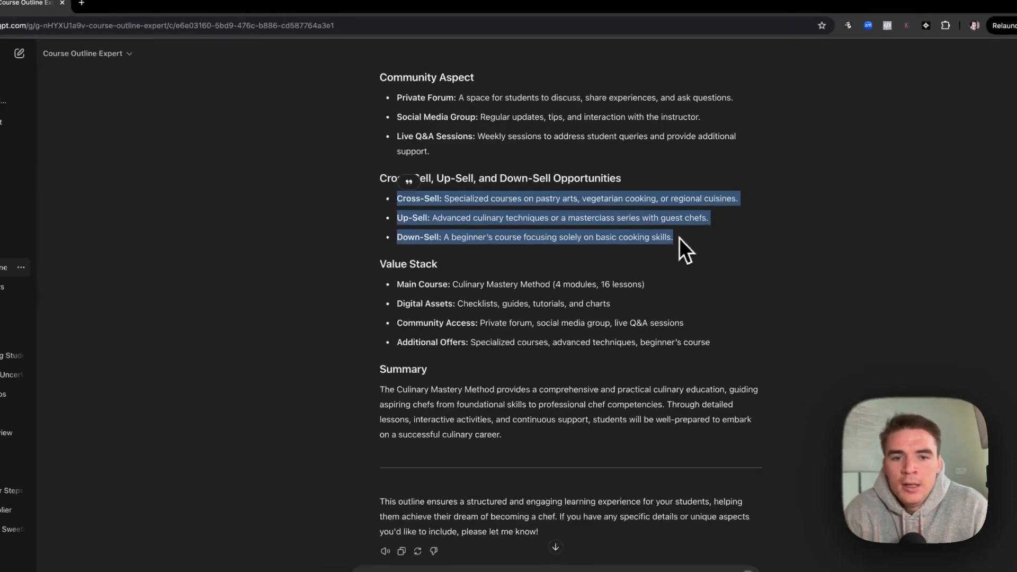
Focus on the Cross-Sell bullet describing specialized courses on pastry arts and vegetarian cooking.
click(594, 203)
drag(482, 186, 549, 186)
drag(453, 234, 556, 235)
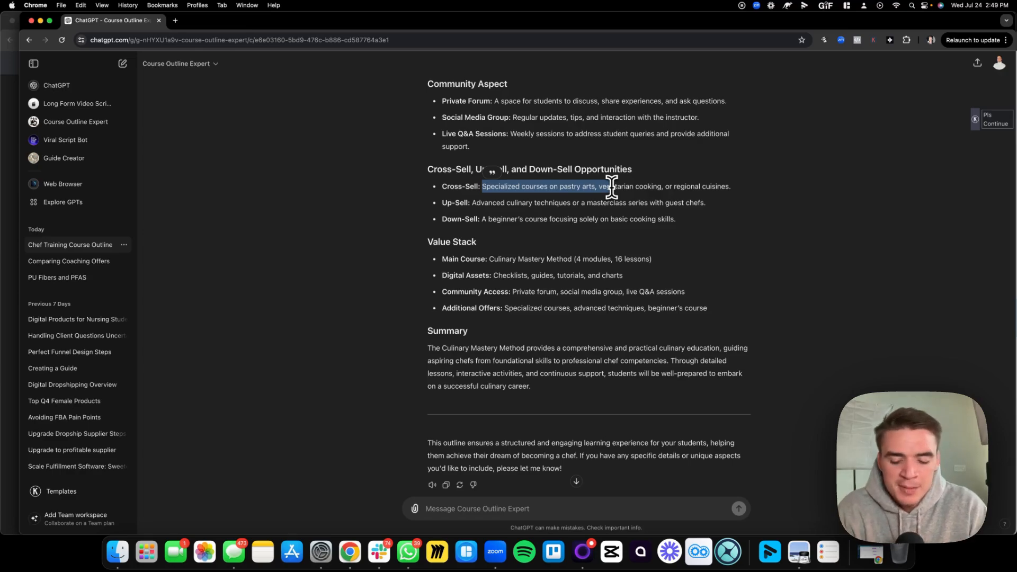
Read the remainder of the Cross-Sell bullet and the Up-Sell bullet about advanced culinary techniques or a masterclass series.
click(612, 187)
drag(599, 187, 732, 187)
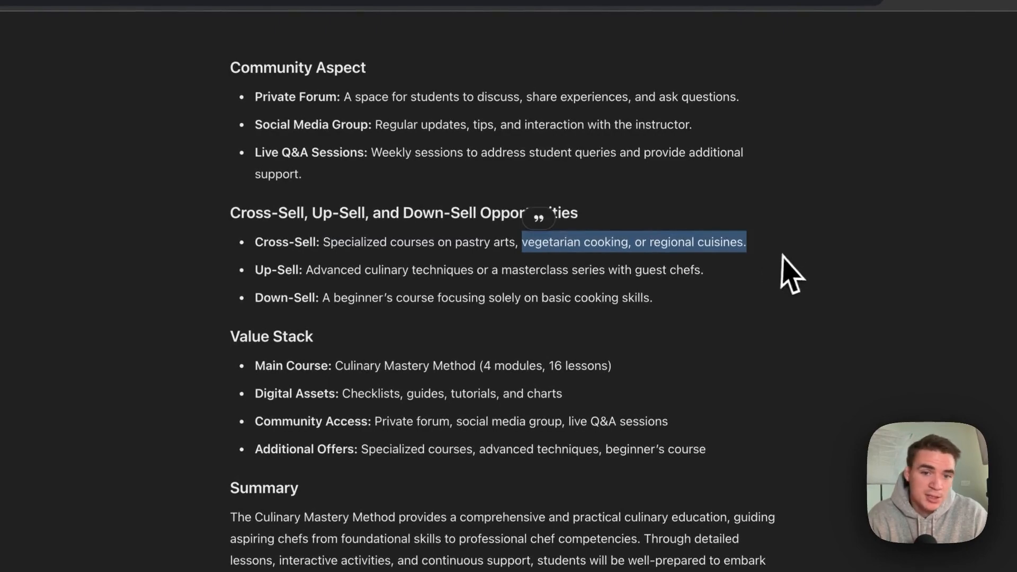
drag(264, 270, 522, 265)
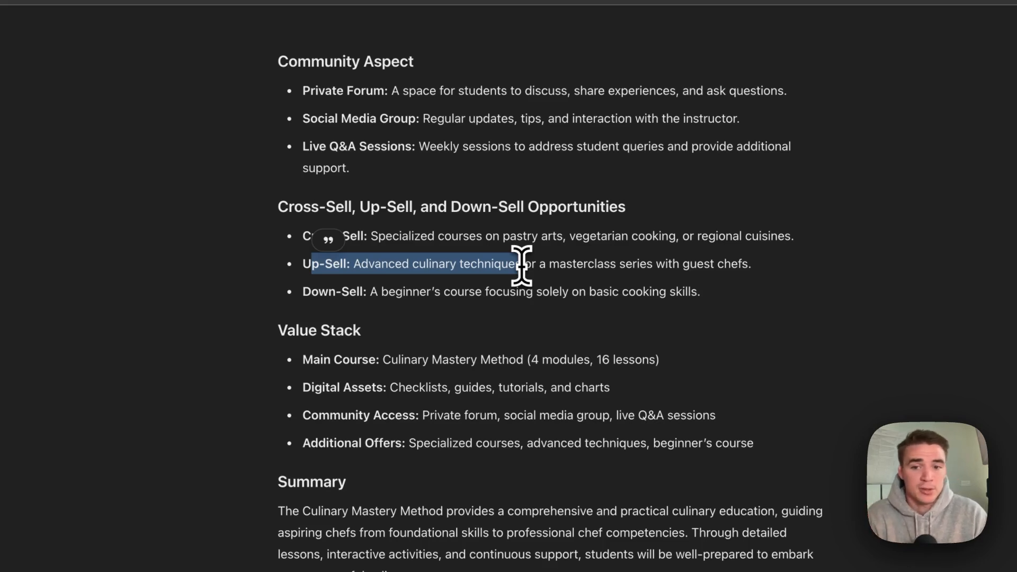
click(727, 270)
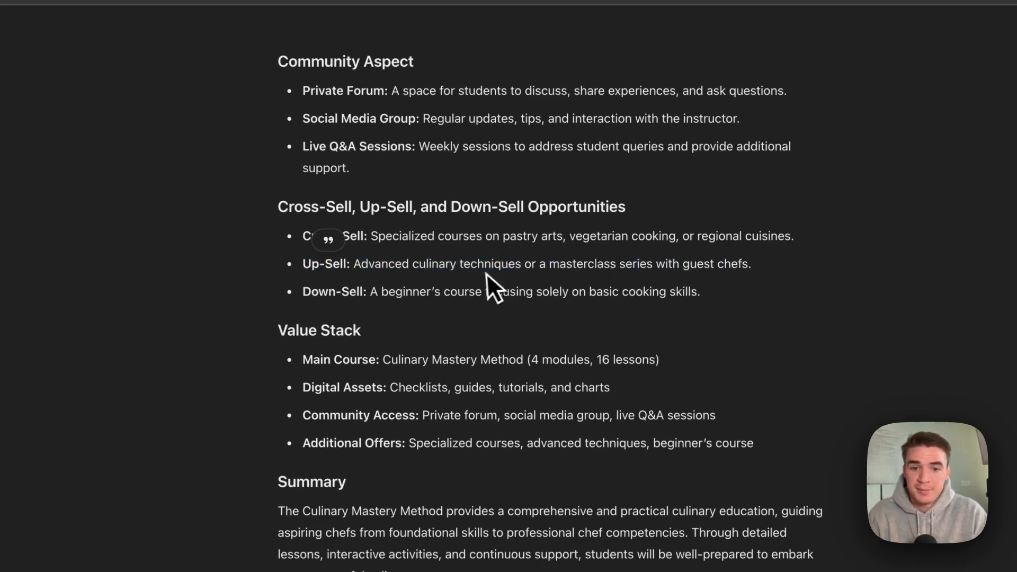
drag(303, 267, 692, 276)
click(761, 273)
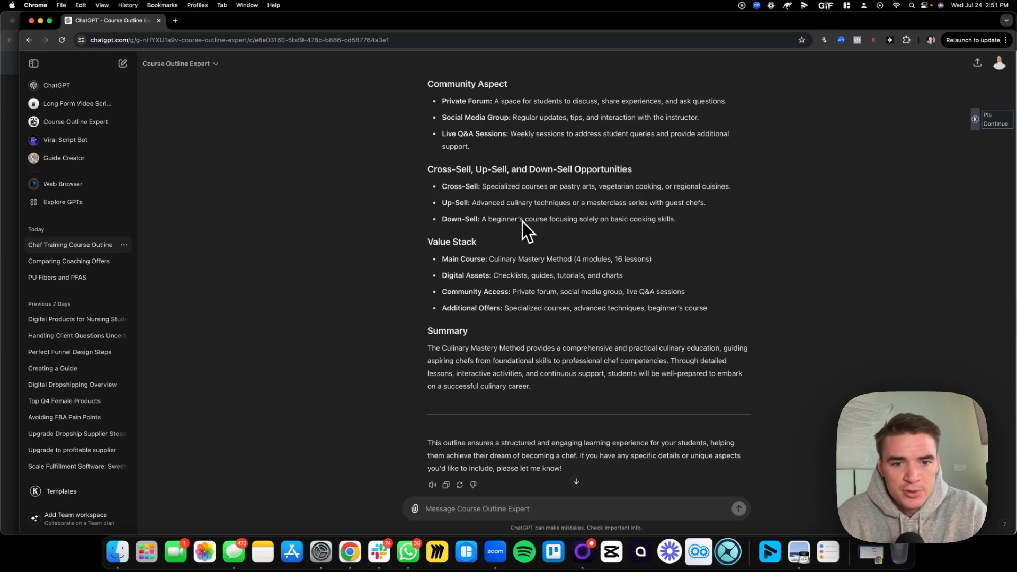
Read the Down-Sell bullet about a beginner's course on basic cooking skills.
drag(443, 219, 687, 228)
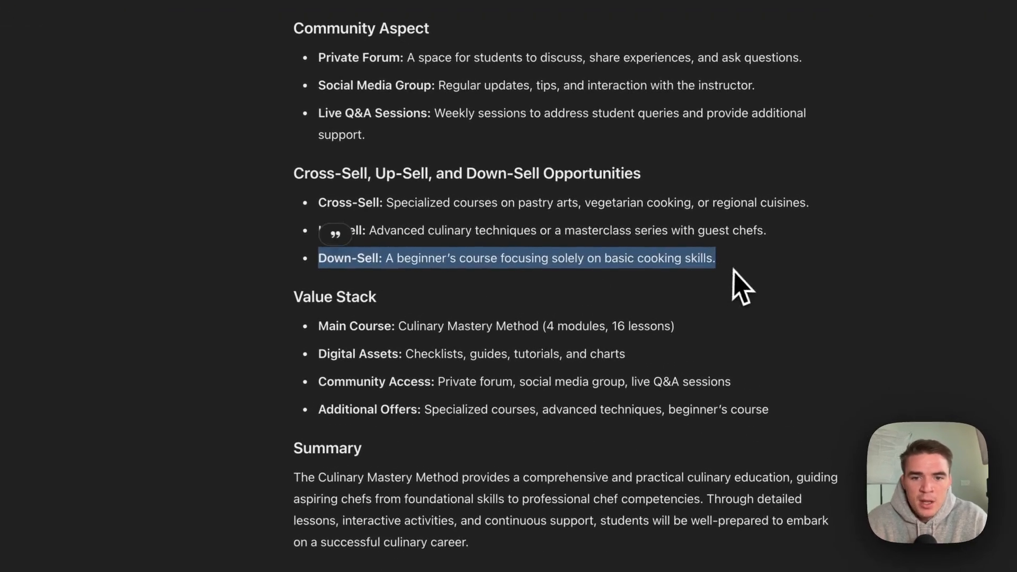
click(726, 270)
drag(404, 260, 741, 269)
click(720, 267)
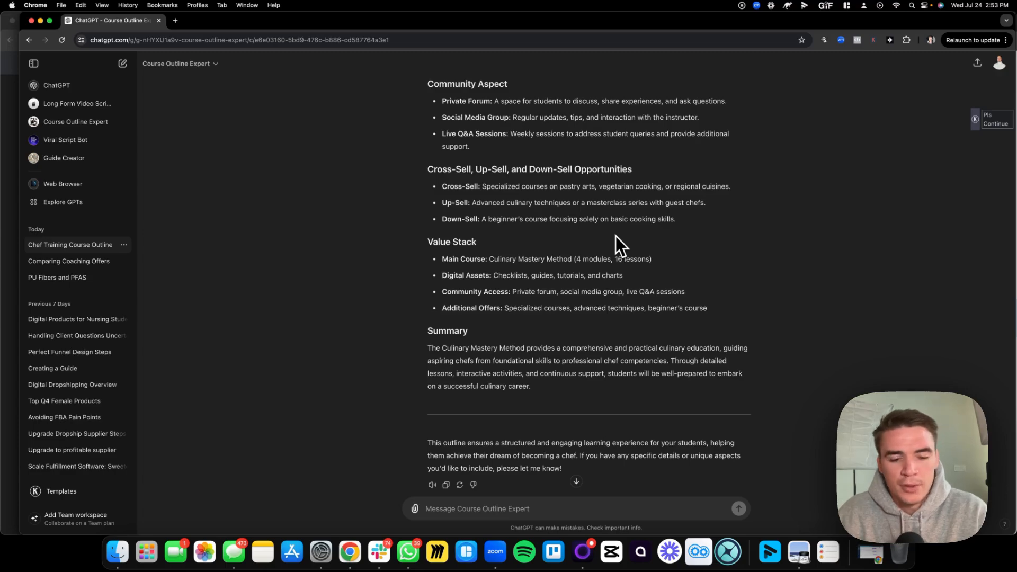
Look over the Value Stack section of the outline as a whole.
scroll(586, 243, down, 1)
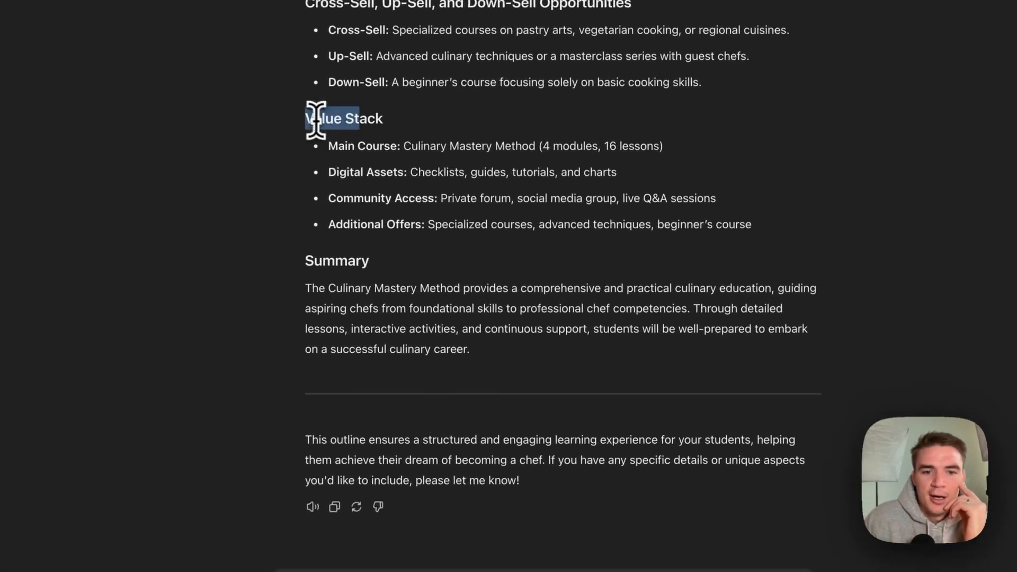
drag(427, 215, 596, 265)
drag(571, 188, 772, 240)
click(693, 227)
Read the Value Stack bullets one by one: Main Course, Digital Assets, Community Access and Additional Offers.
drag(308, 130, 605, 131)
click(545, 133)
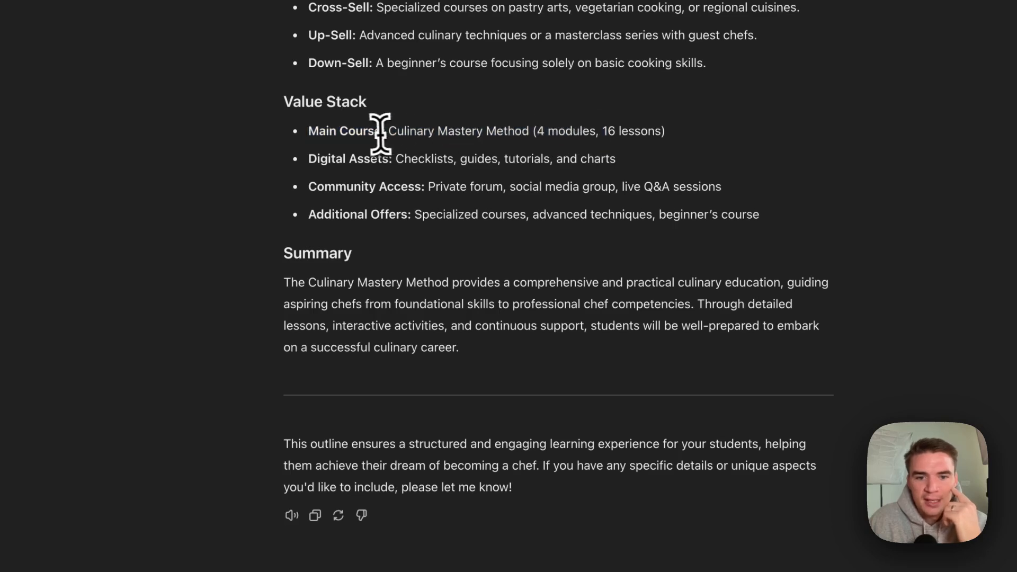
drag(310, 131, 666, 132)
click(319, 163)
drag(319, 163, 564, 162)
click(466, 163)
drag(310, 186, 504, 188)
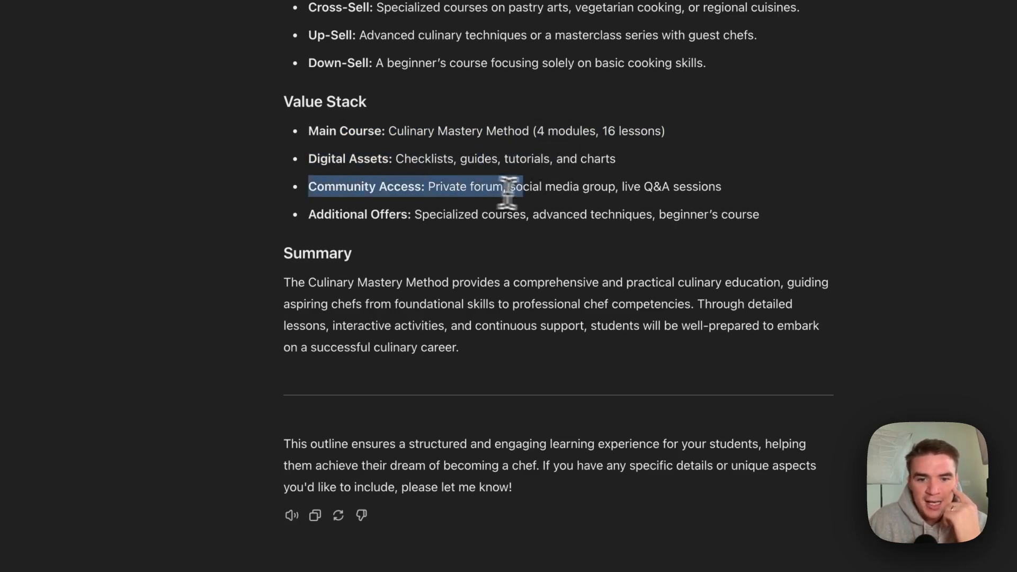
drag(622, 186, 649, 191)
drag(309, 215, 738, 227)
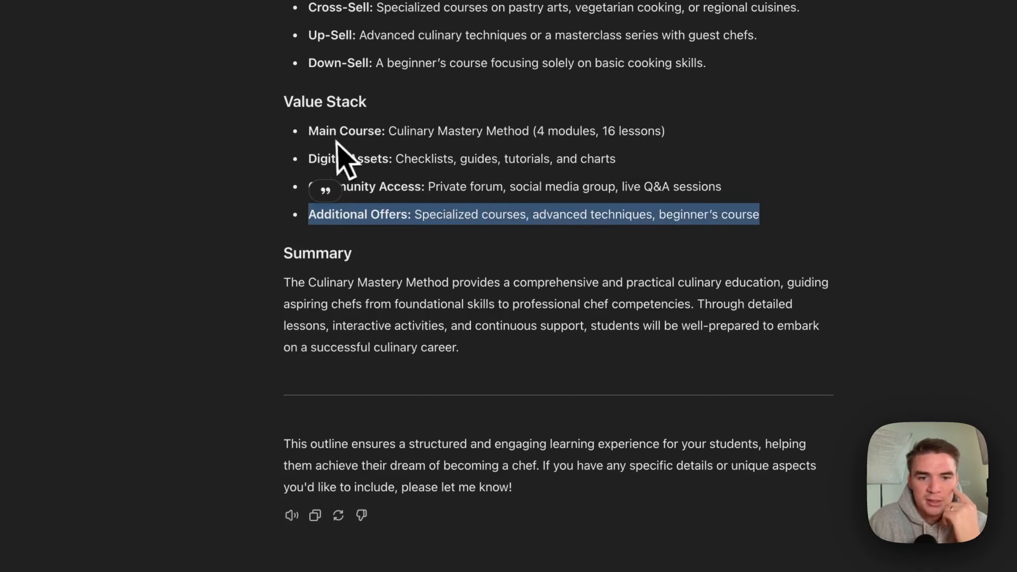
Send the follow-up prompt "okay now create a digital asset for each lesson".
click(522, 461)
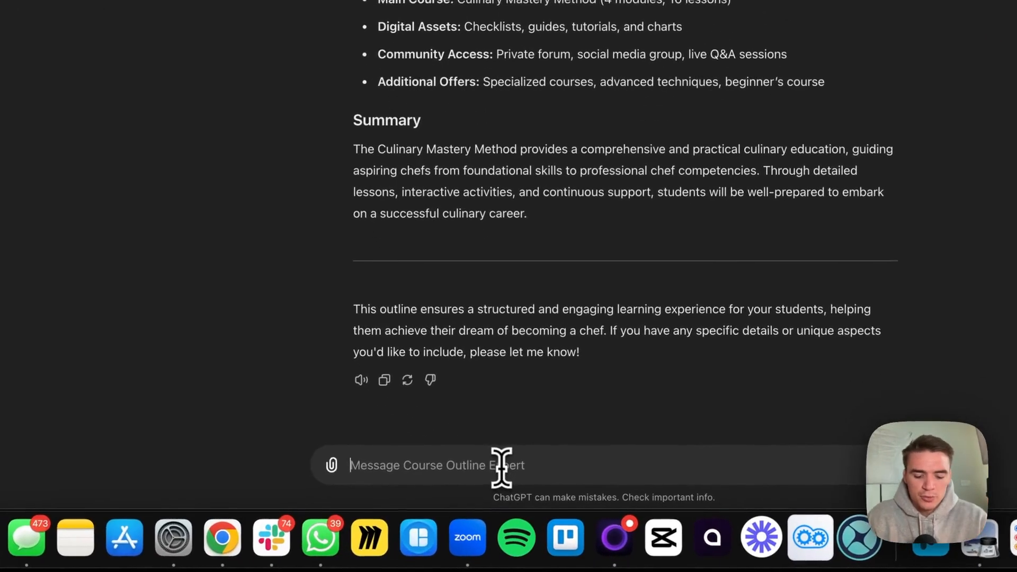
text(okay now)
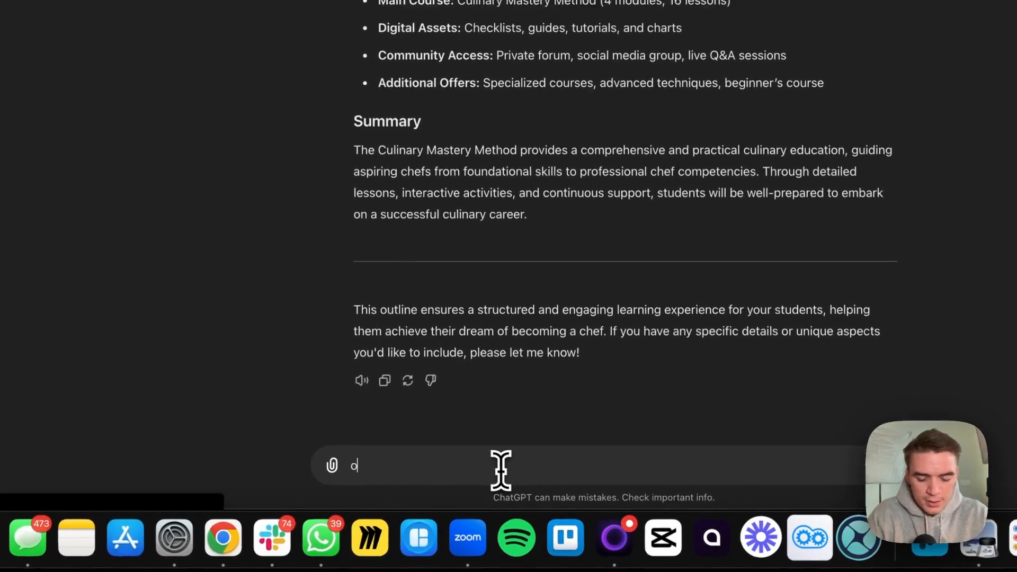
text( crea)
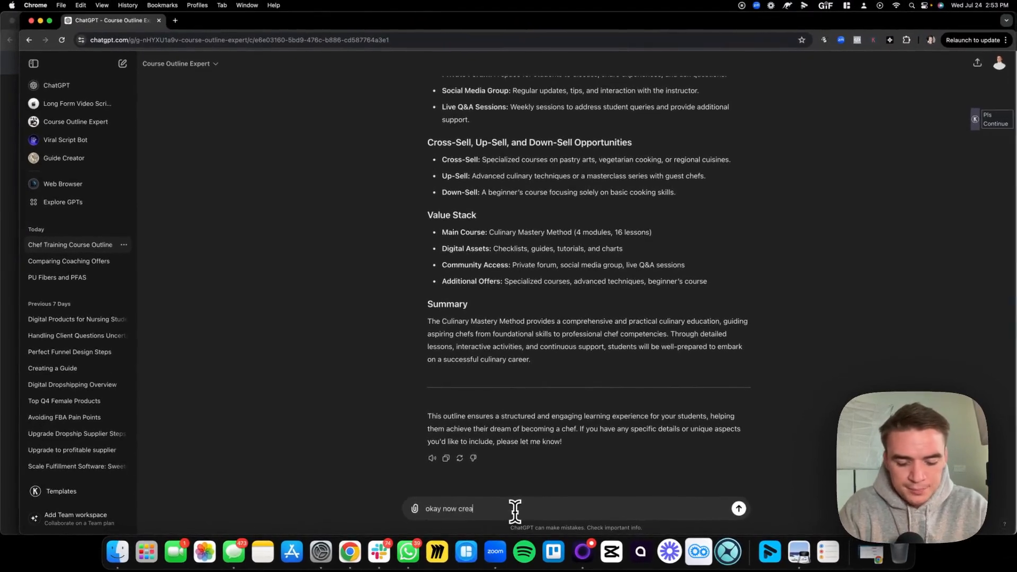
text(te a digital)
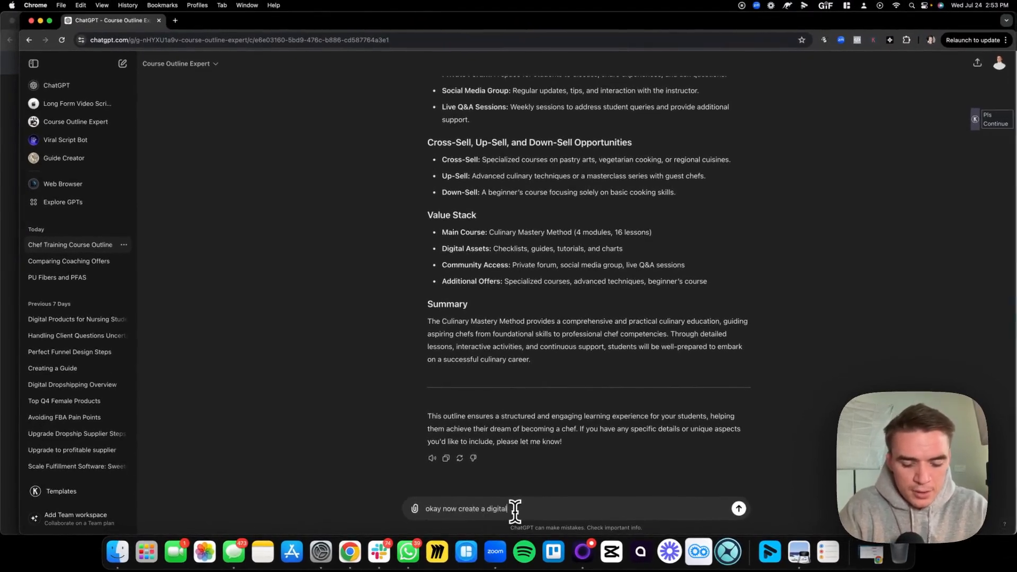
text( asset for each lesson)
key(Return)
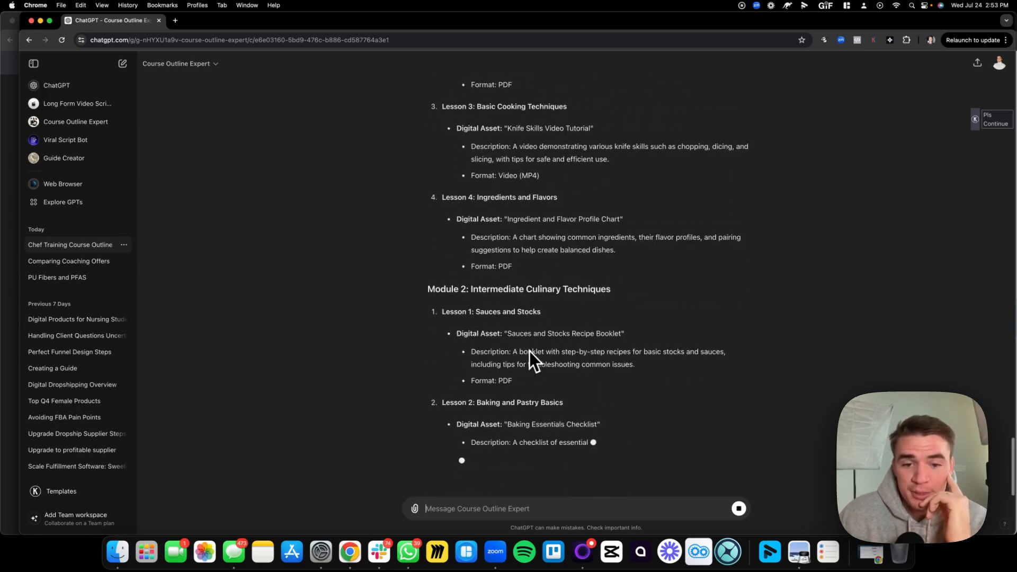
Draft a prompt reading "take the value stack and create a value pricing breakdown so I know how much to sell it for.".
scroll(530, 351, up, 3)
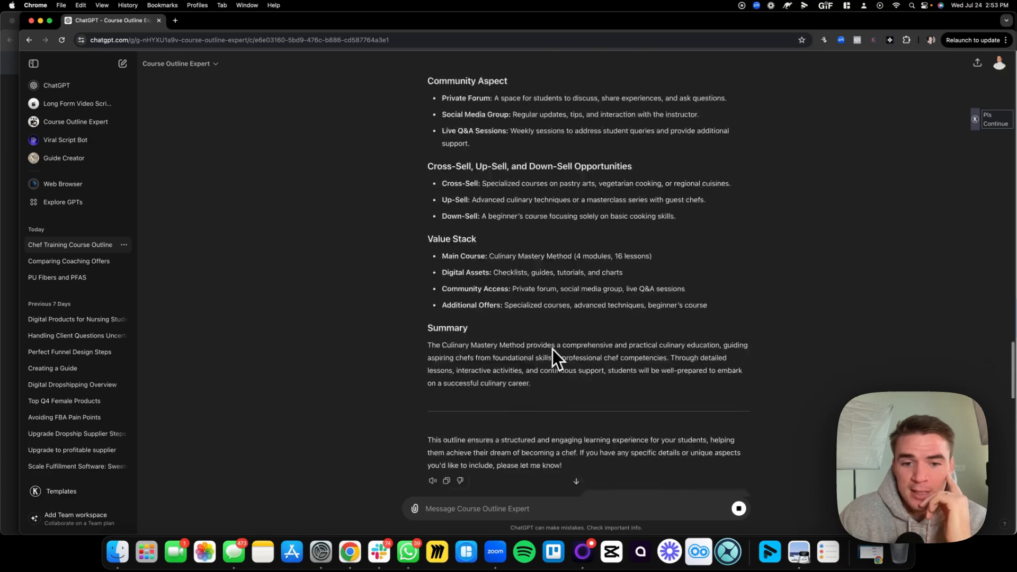
scroll(553, 349, up, 5)
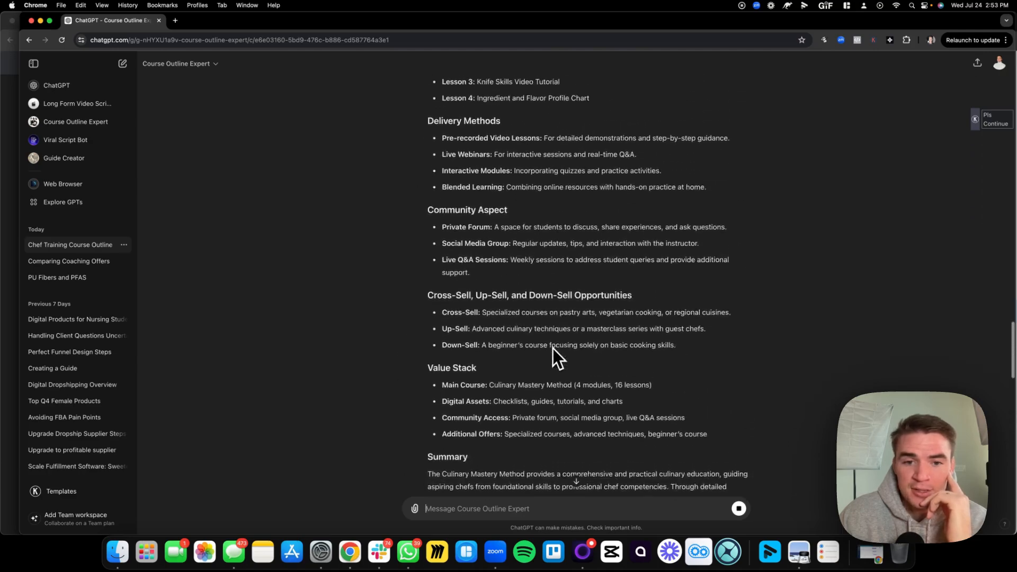
scroll(552, 349, up, 2)
scroll(552, 349, down, 15)
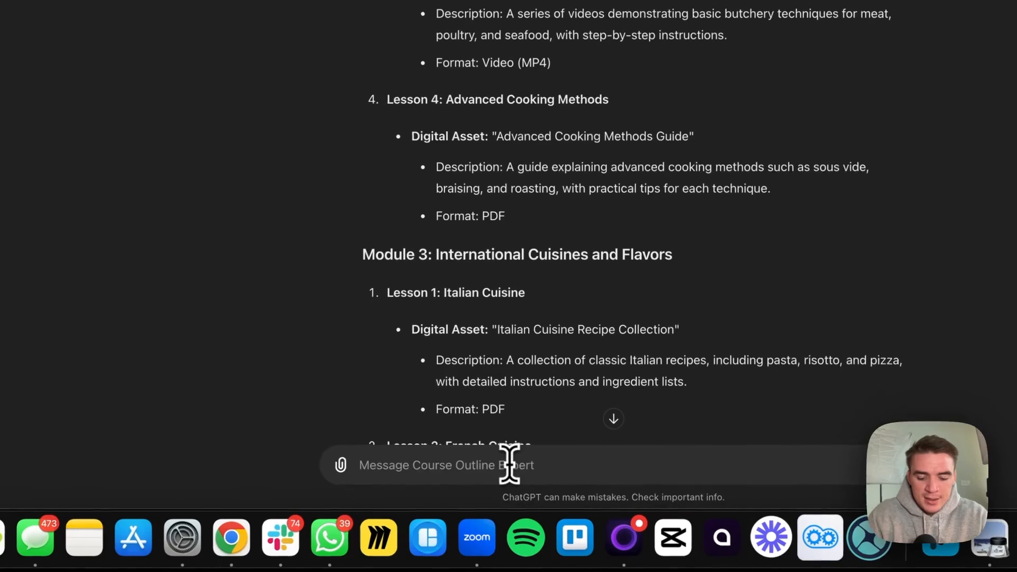
text(take the value st)
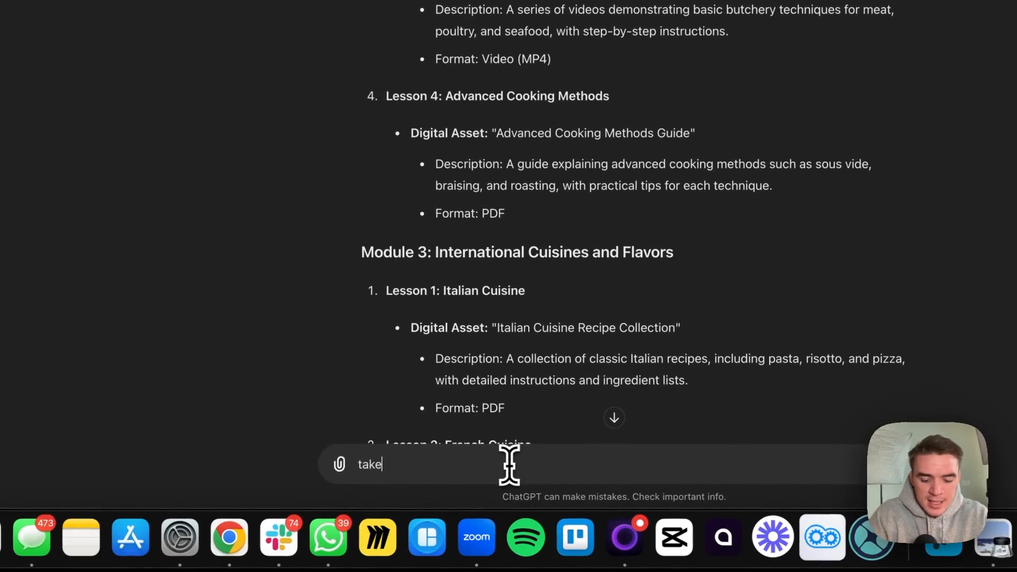
text(ack and c)
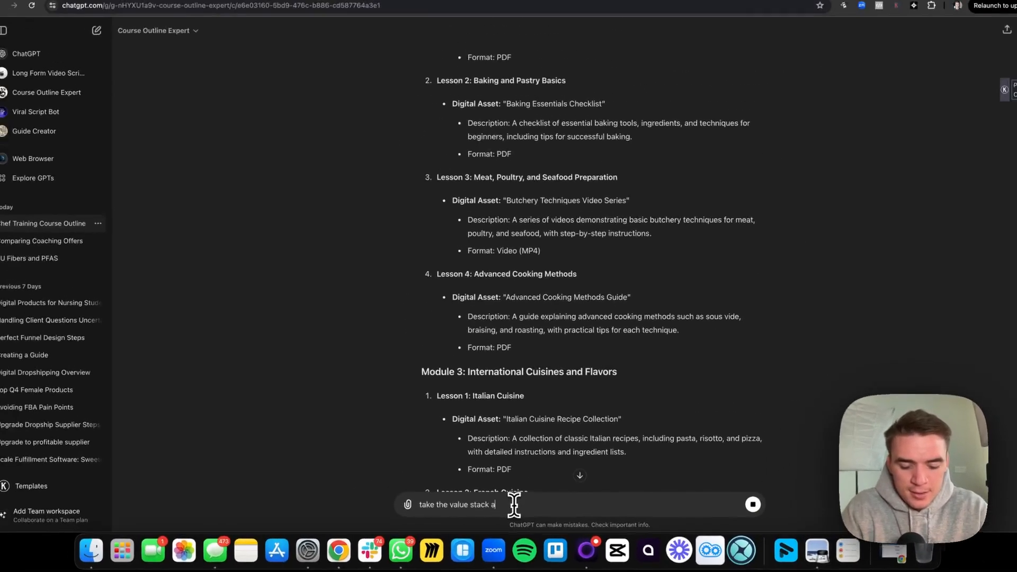
text(reate a value)
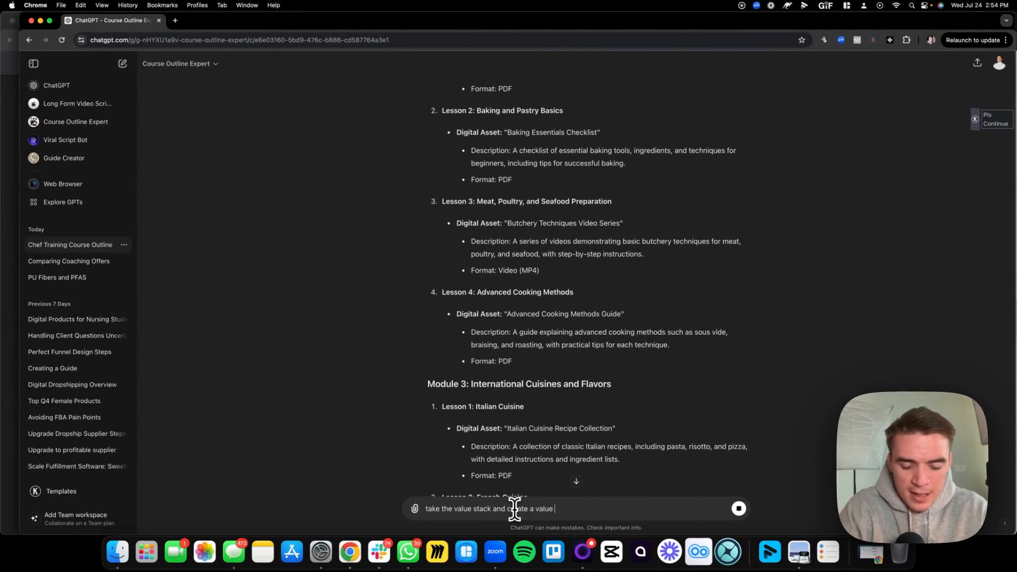
text( pricing)
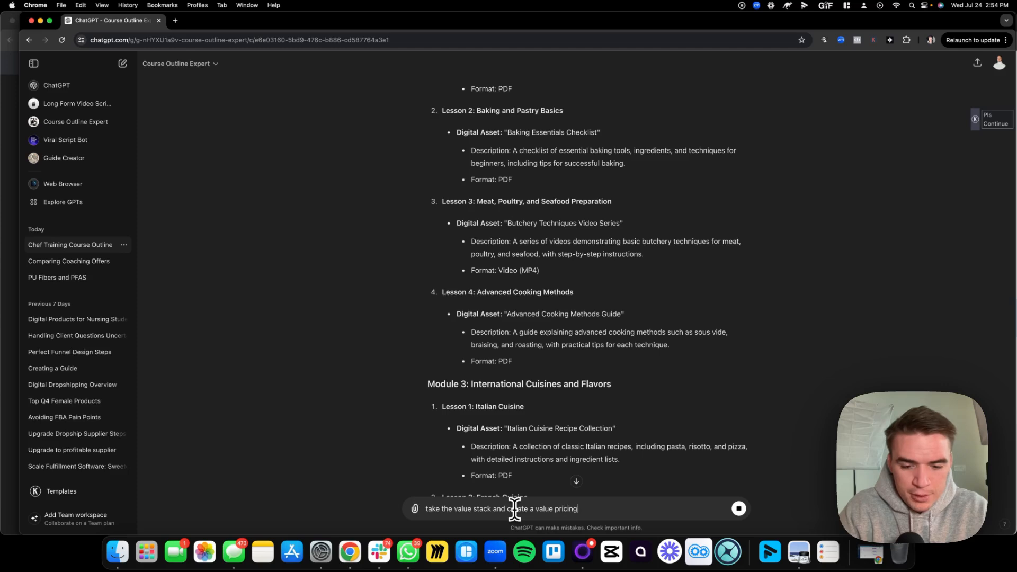
text( bre)
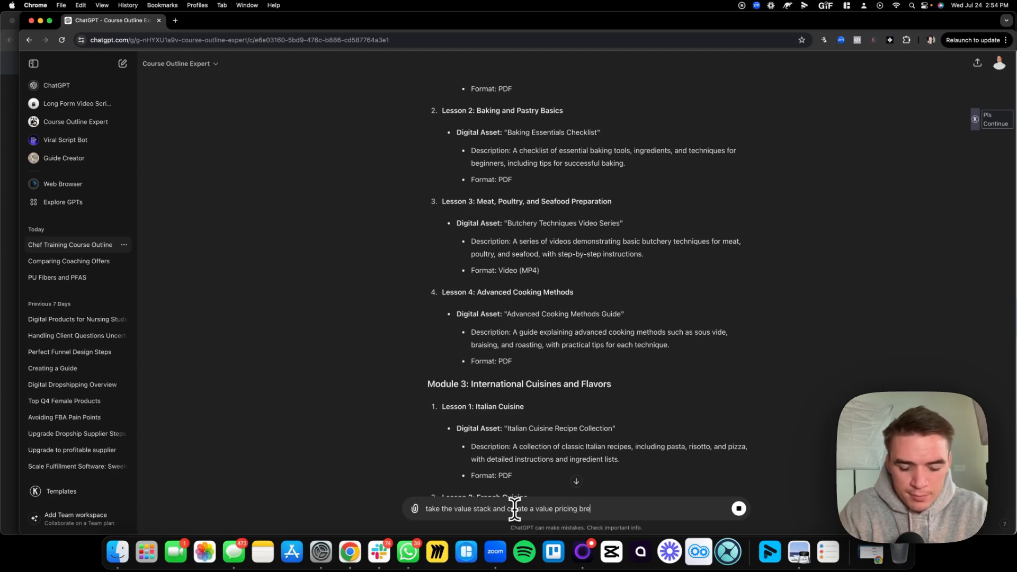
text(akdown so I)
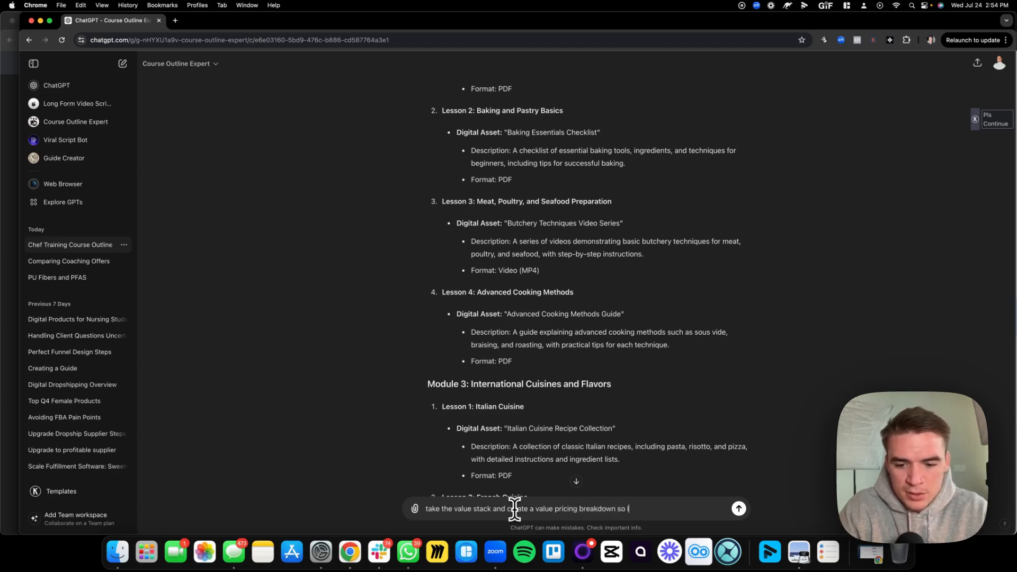
text( know ho)
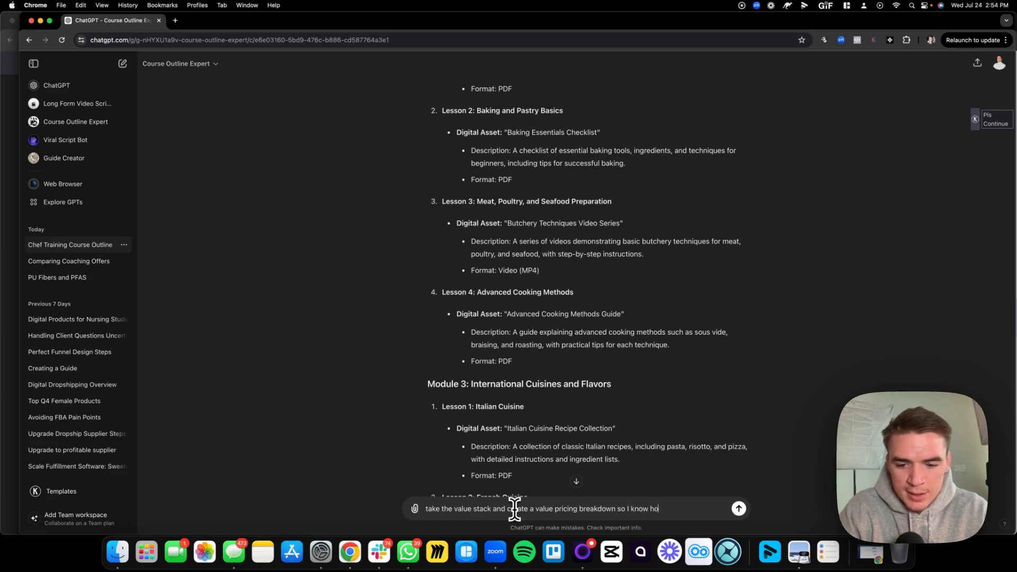
text(w much to sell it for. Ple)
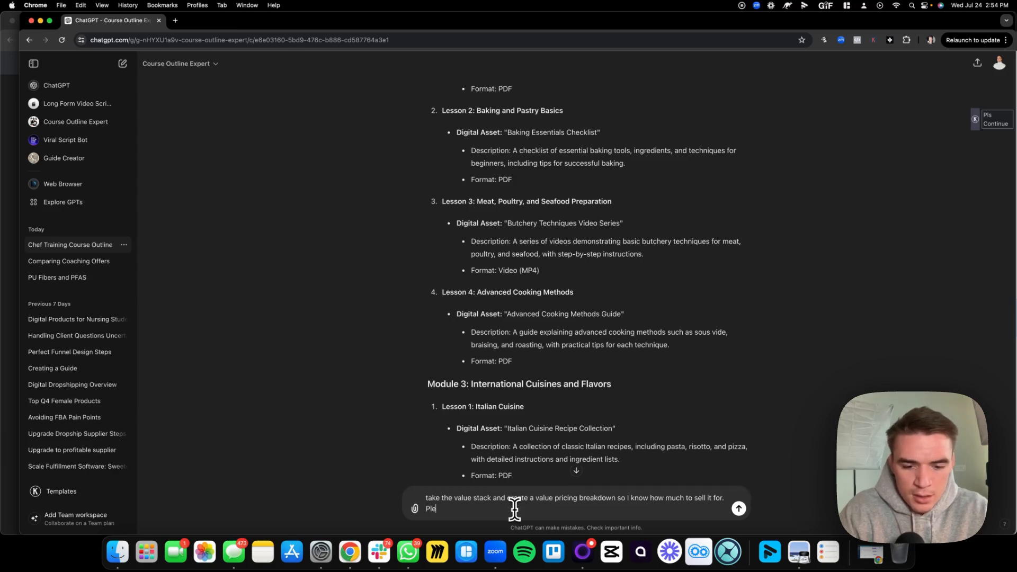
Add "Please include all of the added bonuses and digital assets as added value to the value stack." and send the prompt.
text(ase include all th)
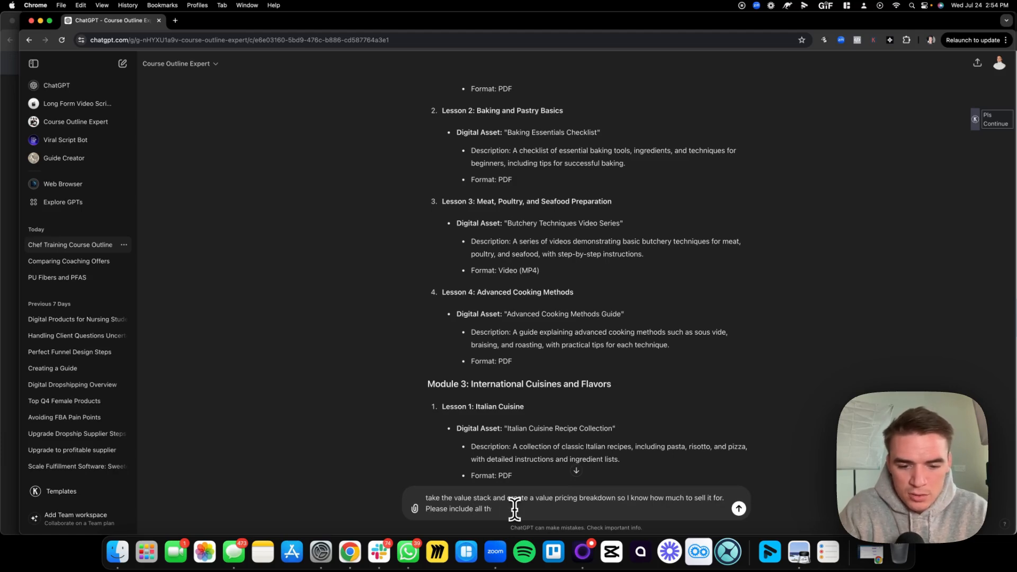
text(e of the added bonuses and digital assets as added value to the value)
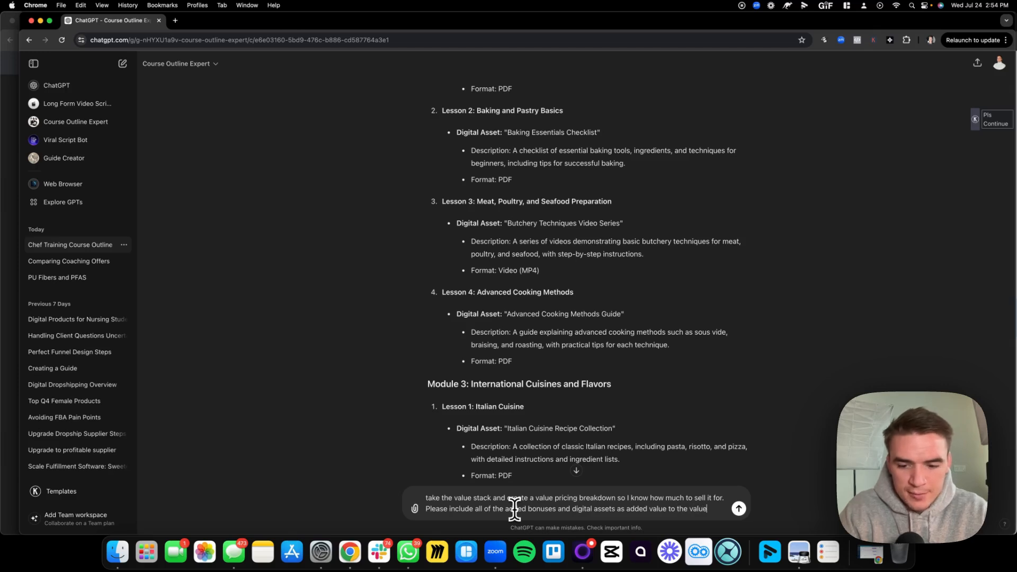
text( stack.)
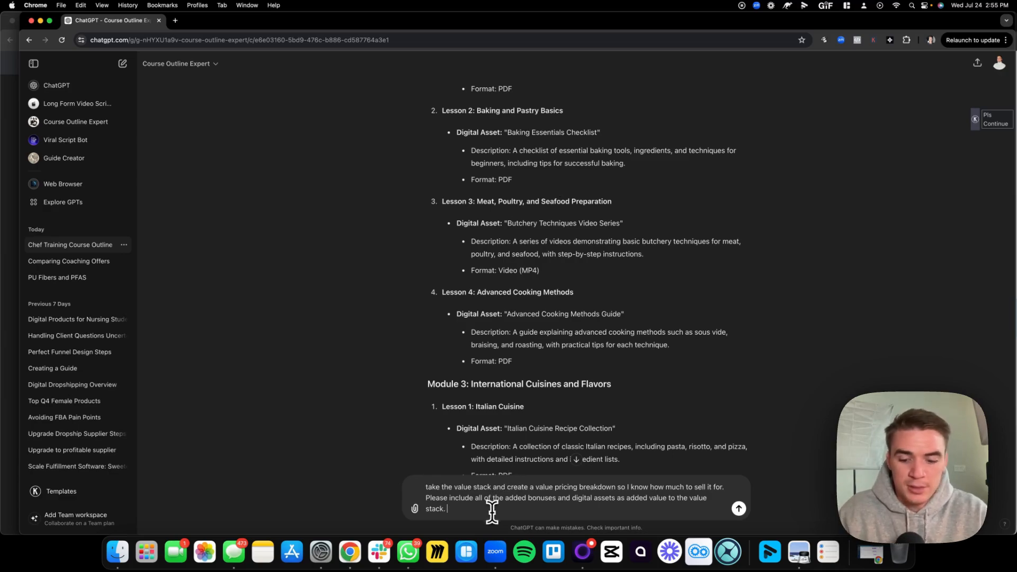
key(Return)
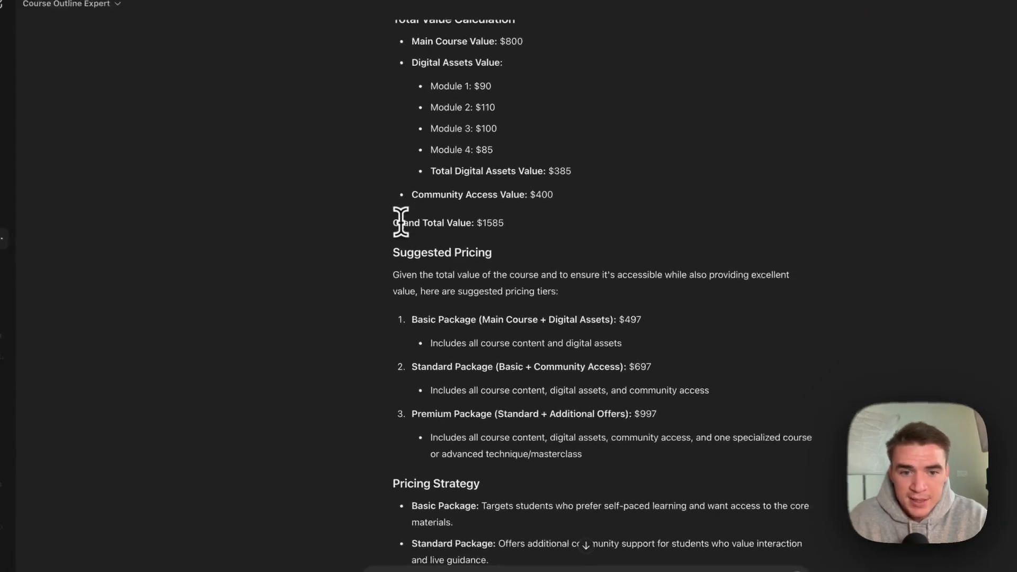
Review the Grand Total Value and the Basic Package tier under Suggested Pricing in the pricing breakdown.
drag(427, 233, 522, 243)
click(493, 224)
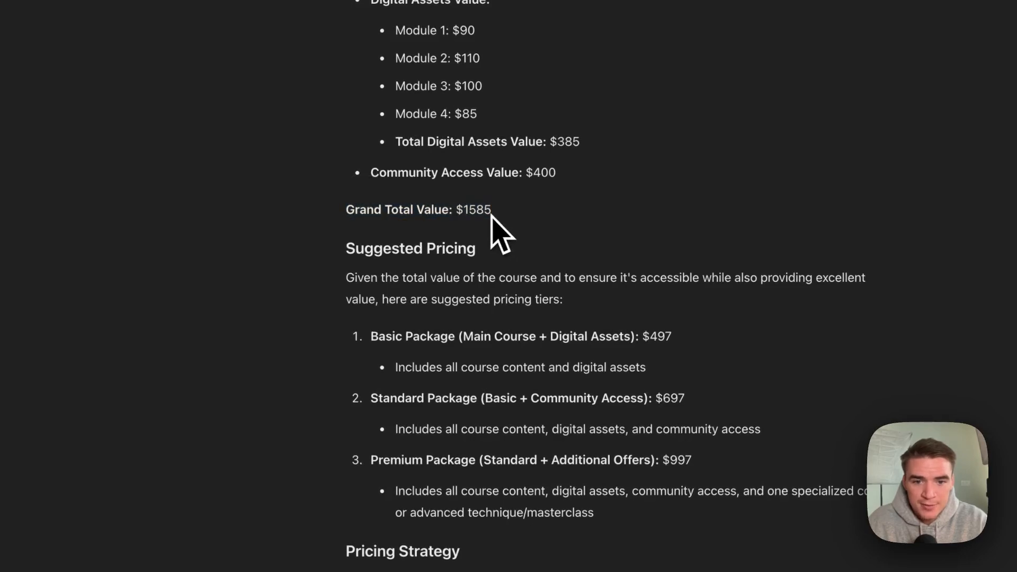
scroll(495, 265, down, 3)
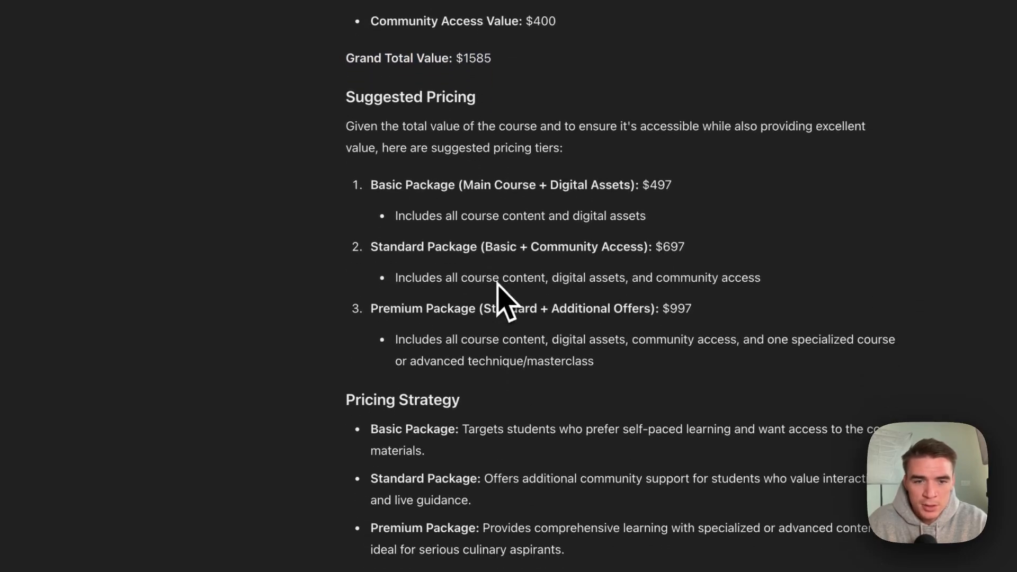
drag(372, 185, 674, 189)
scroll(514, 223, down, 1)
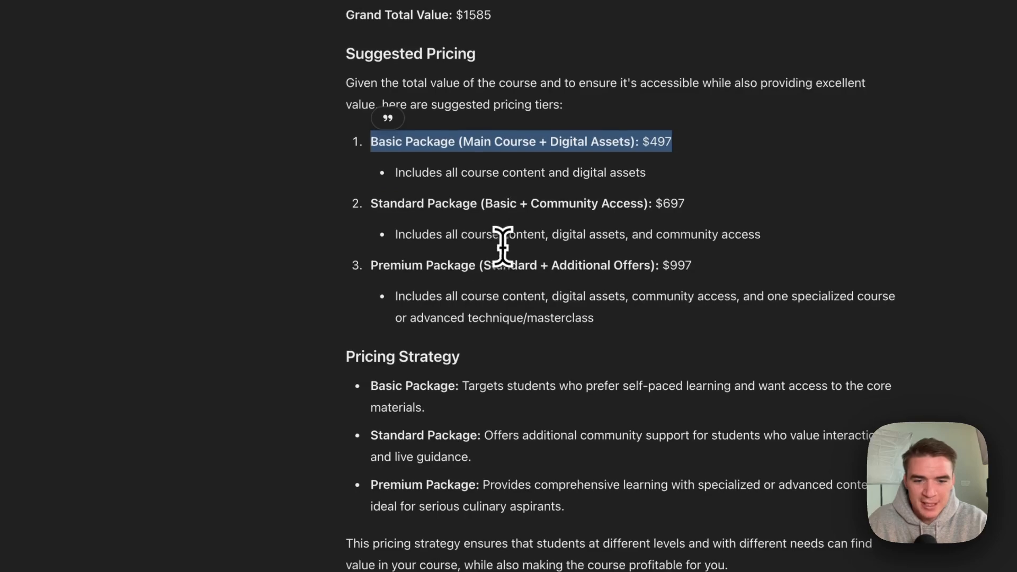
Draft a prompt reading "I want to simplify this and sell the course + community + assets as a bundle 1x offer. Please create a".
click(512, 467)
text(I wan tto simplify th)
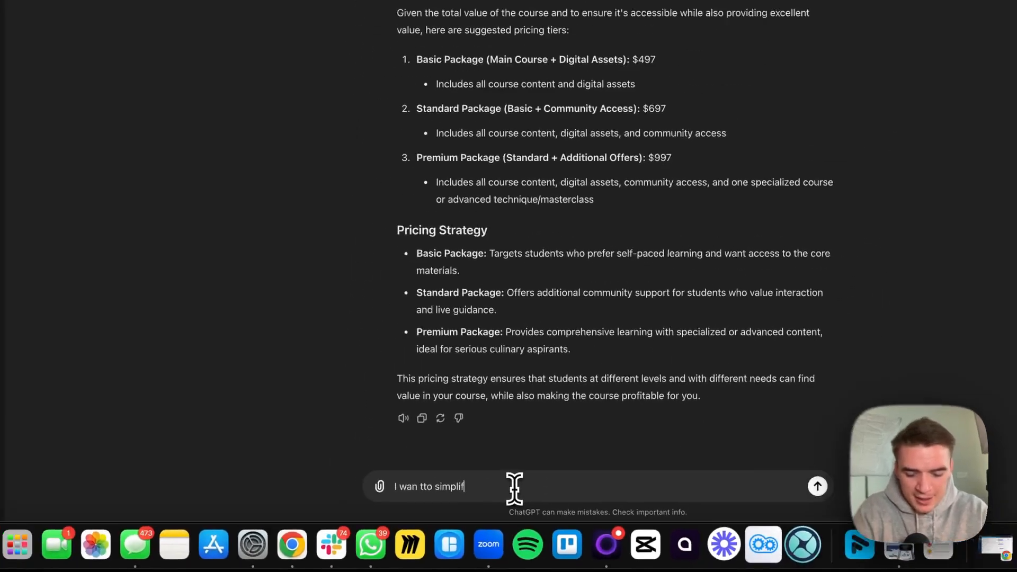
text(is and)
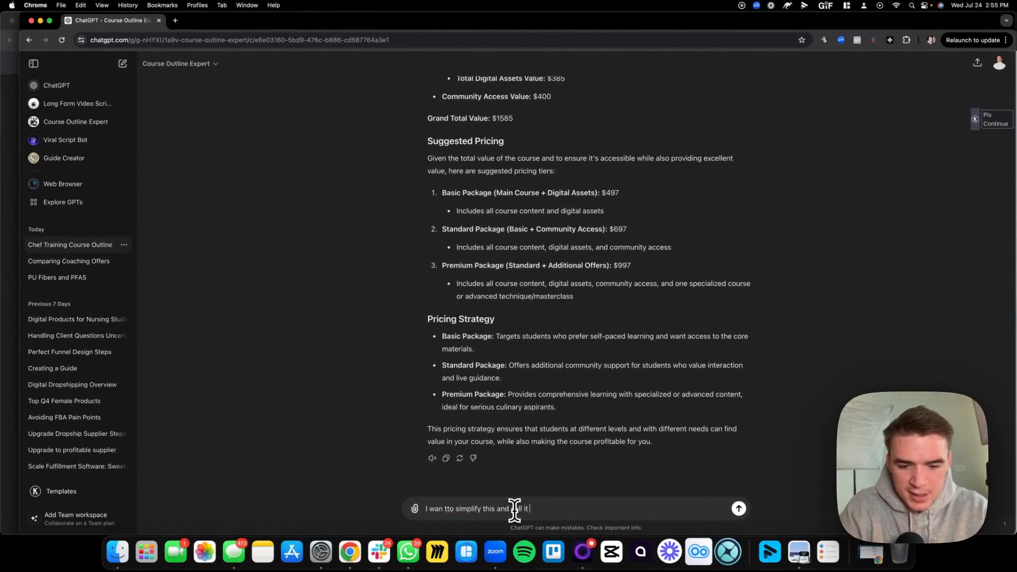
text( sell the course + community)
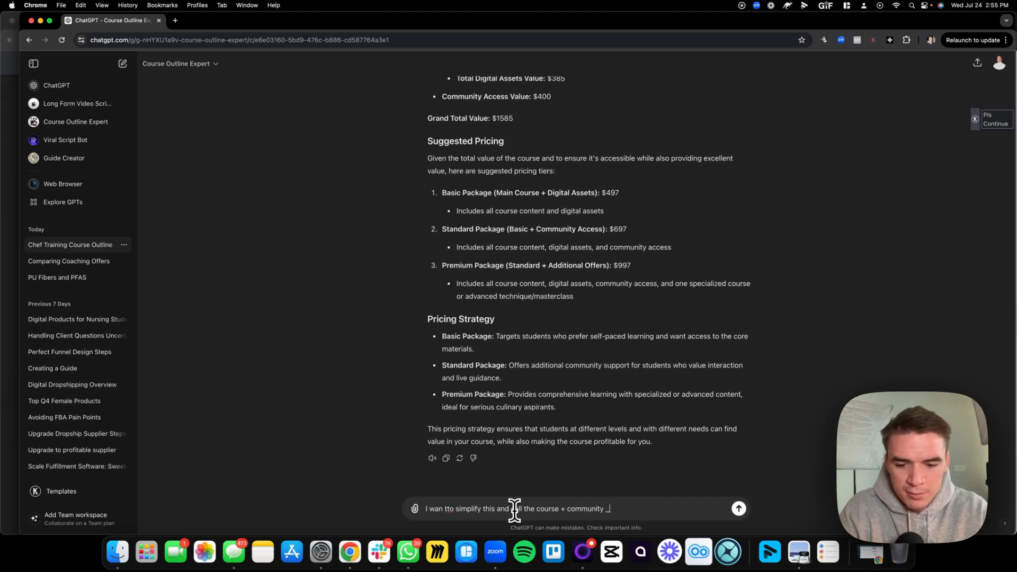
text( + asset)
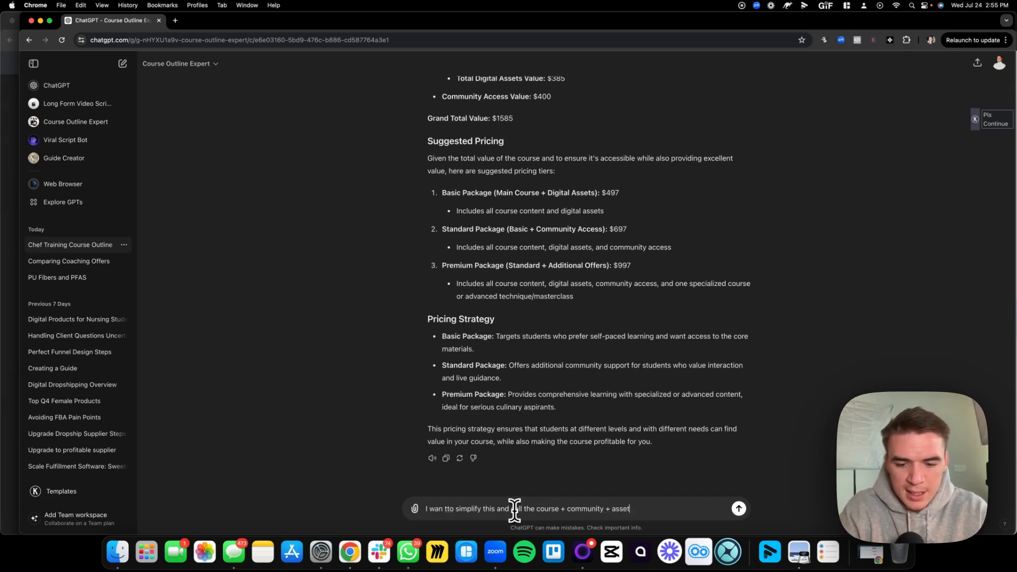
text(s as a bundle 1x of)
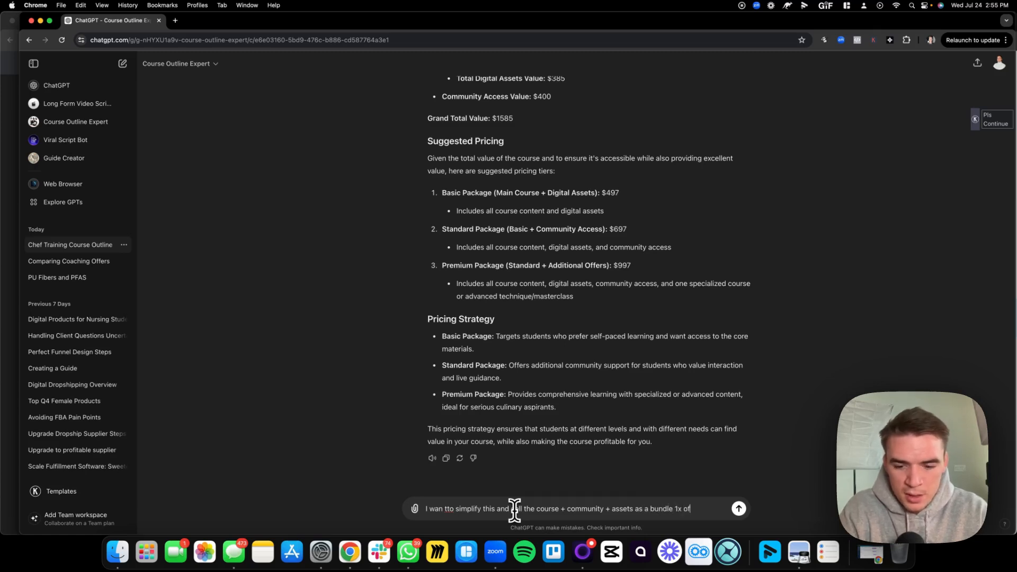
text(fer. Please create a)
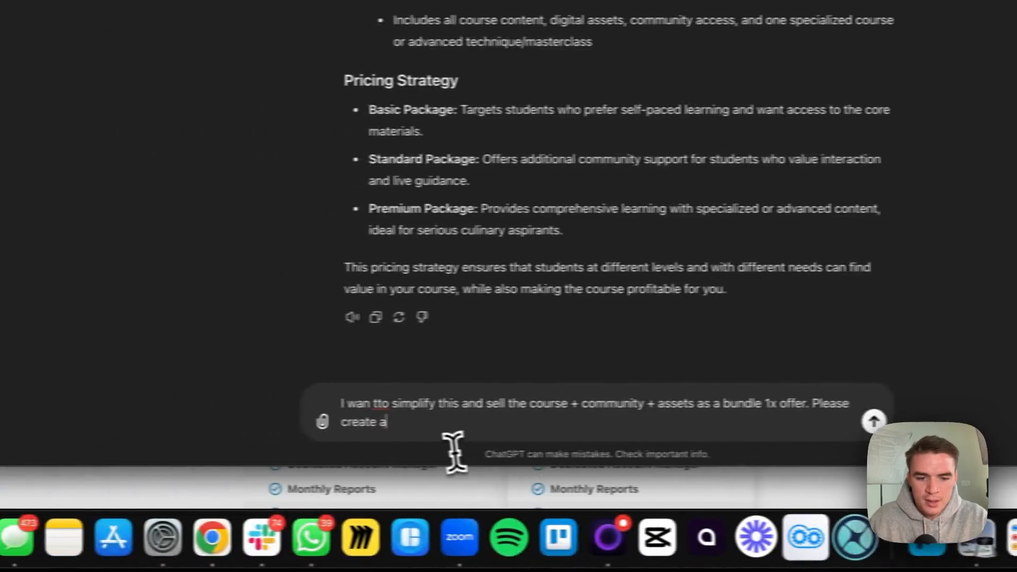
Continue the prompt's second sentence with "simple value stack with the asset how much it's worth and".
text(value stack with)
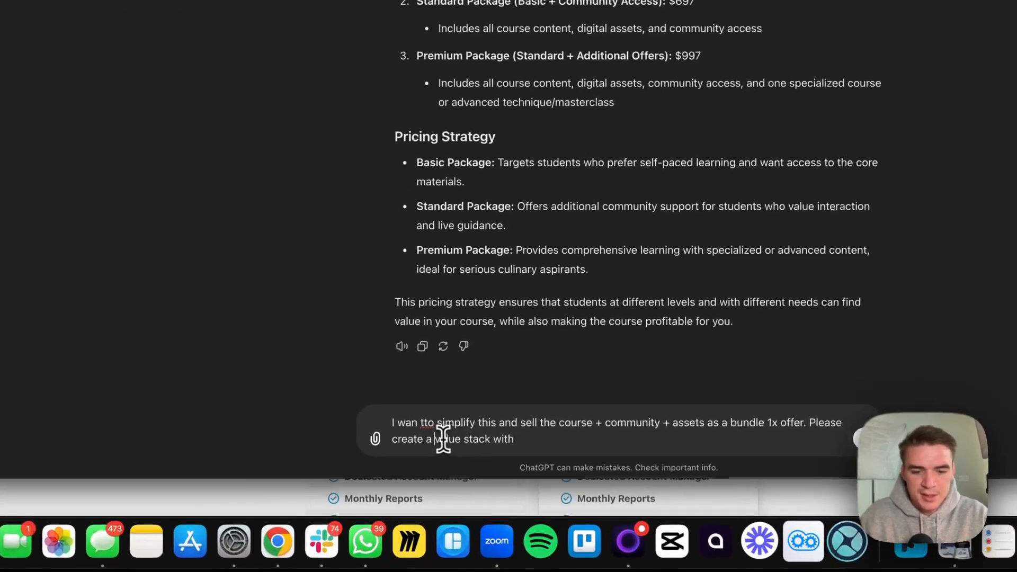
click(455, 484)
text(simple)
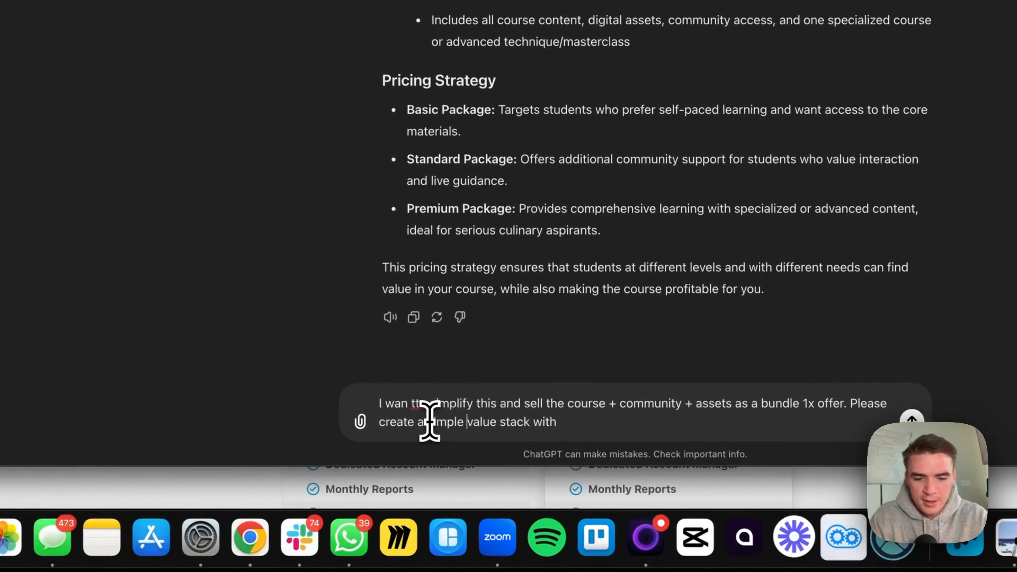
click(553, 420)
text(the)
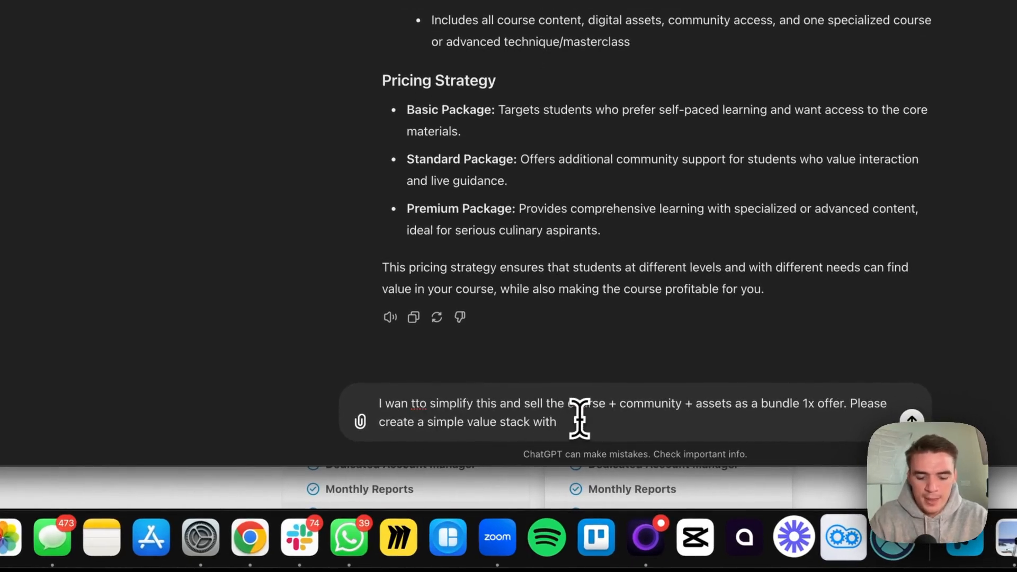
text( asset)
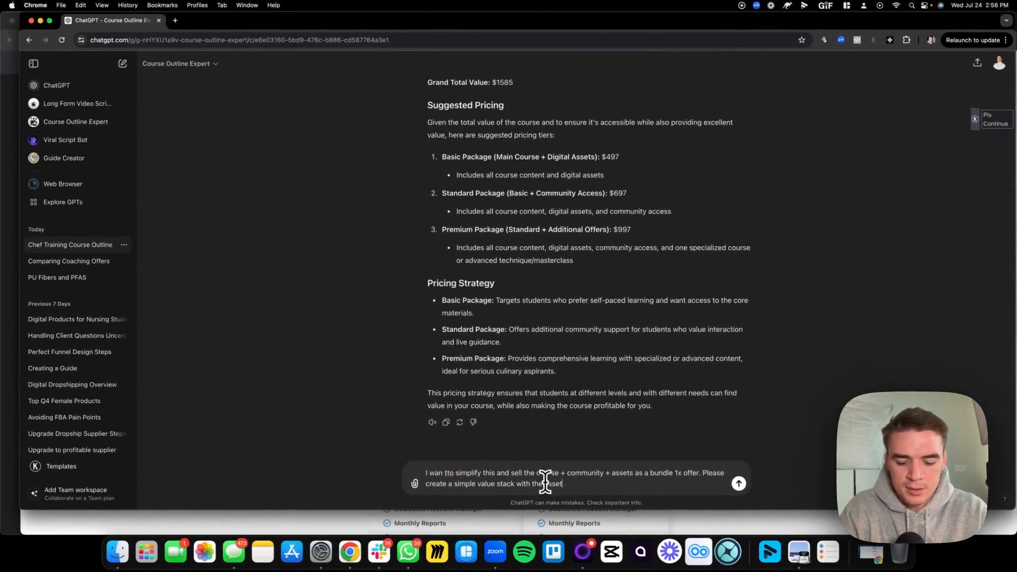
text( how muc)
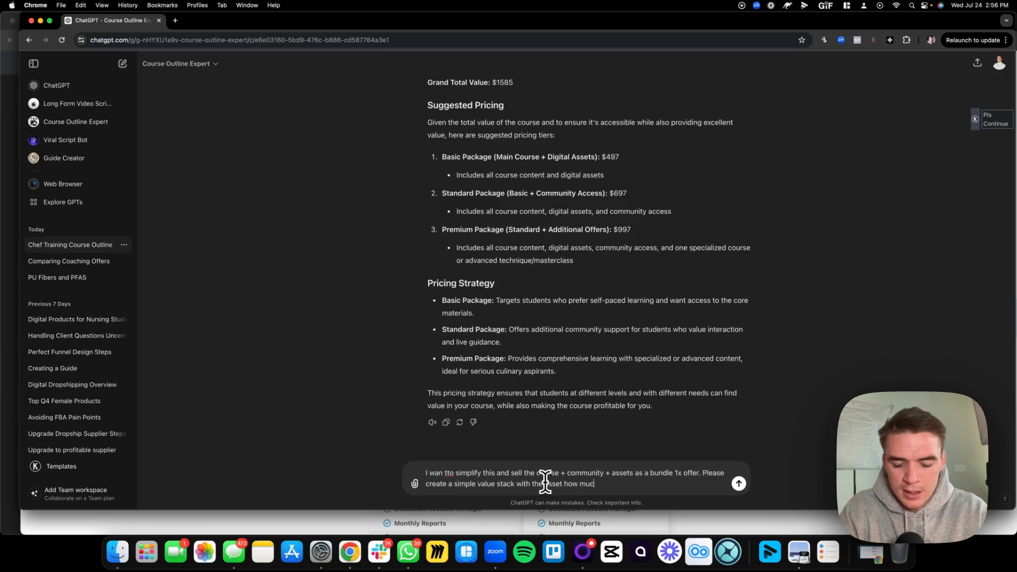
text(h it's worth and)
Finish the prompt with "then a grand total value with a discount 1x offer that they can buy it for today." and send it.
key(BackSpace)
key(BackSpace)
text(n thed then a grand total val)
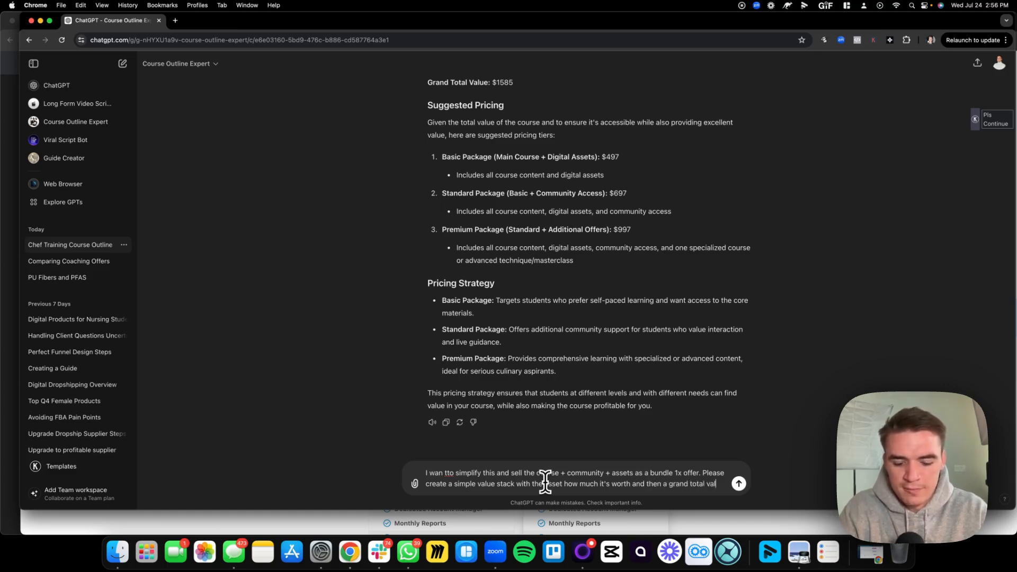
text(ue with a discount)
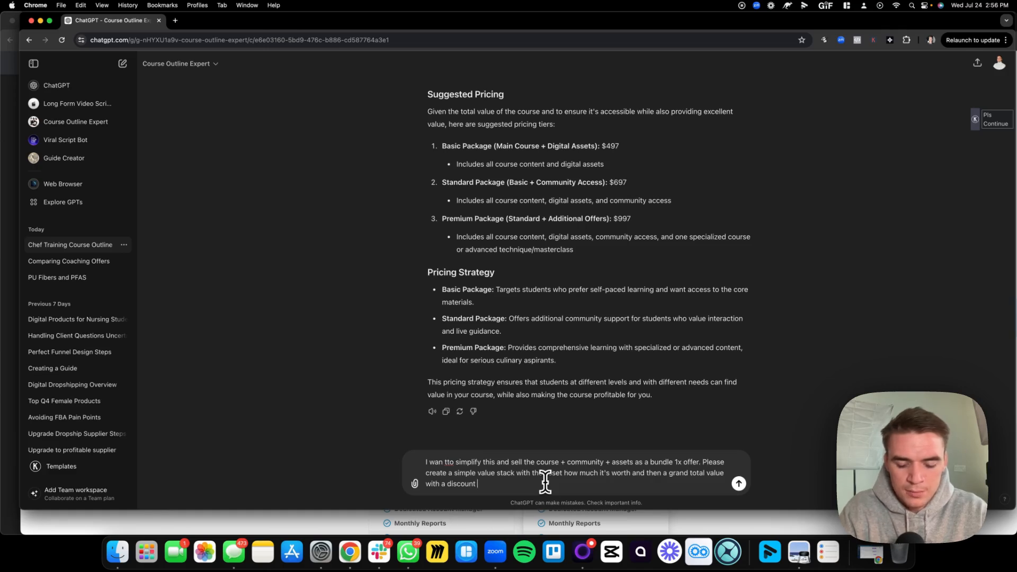
text(er th)
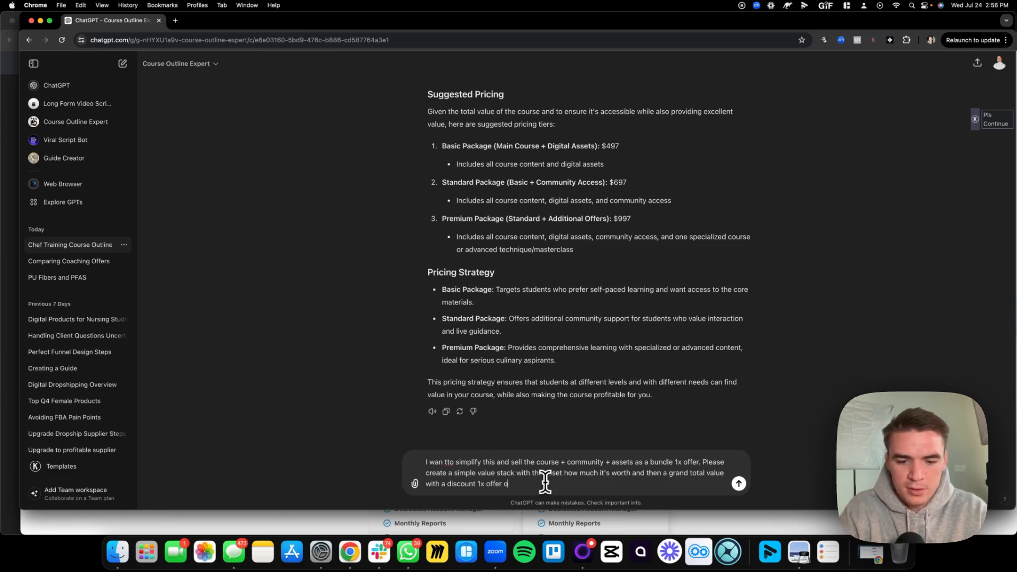
text(at )
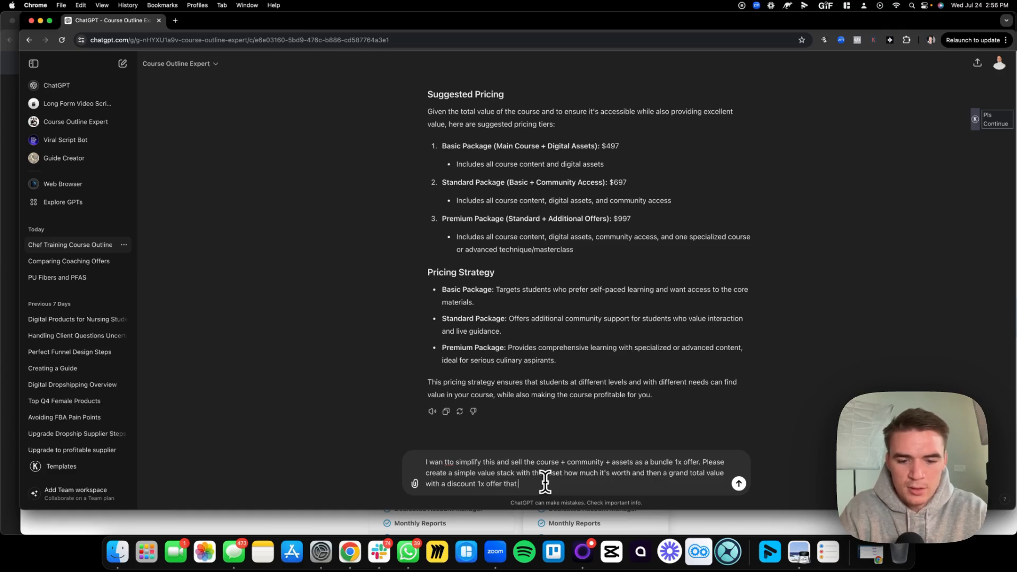
text(they can b)
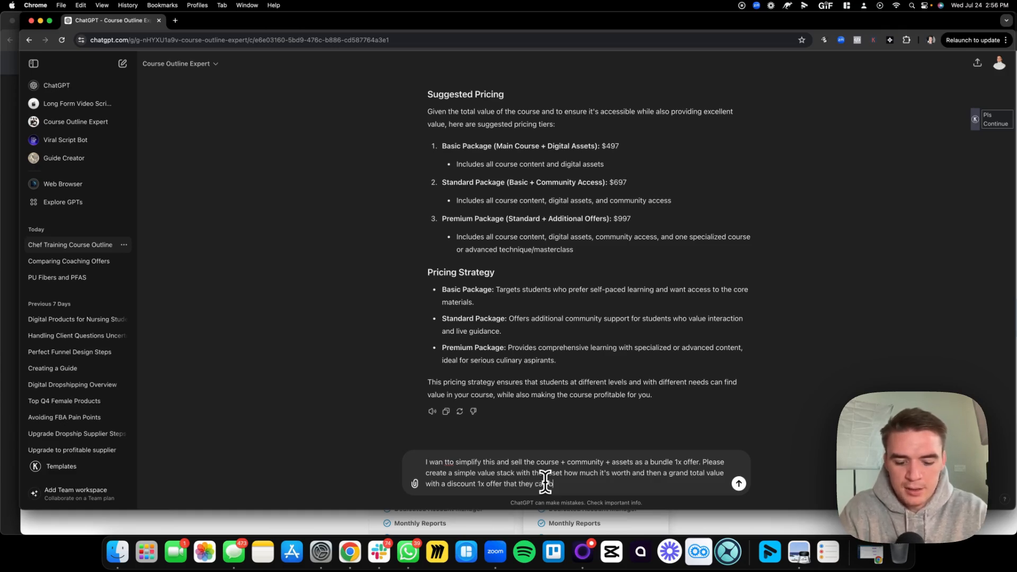
text(uy it for today.)
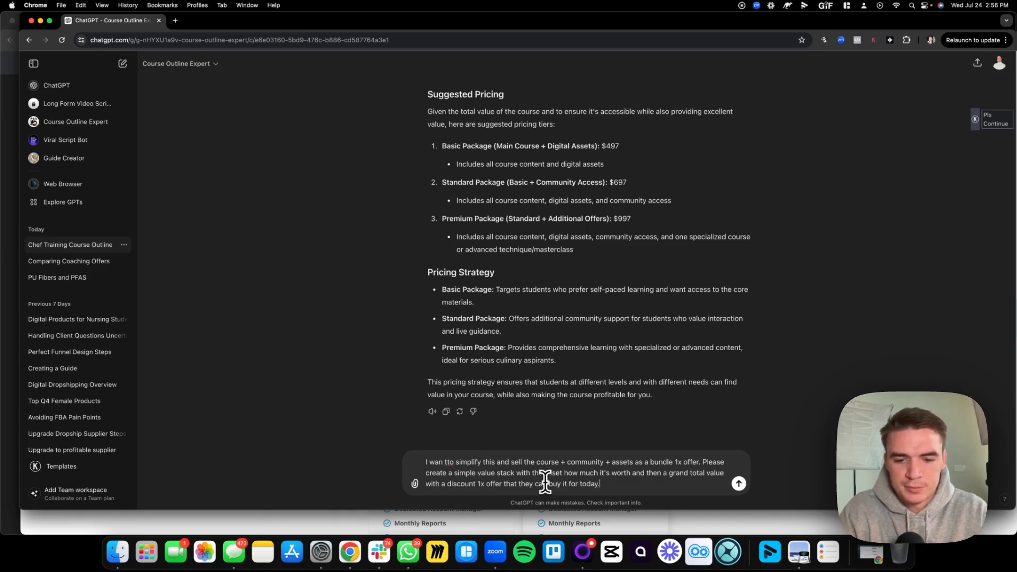
key(Return)
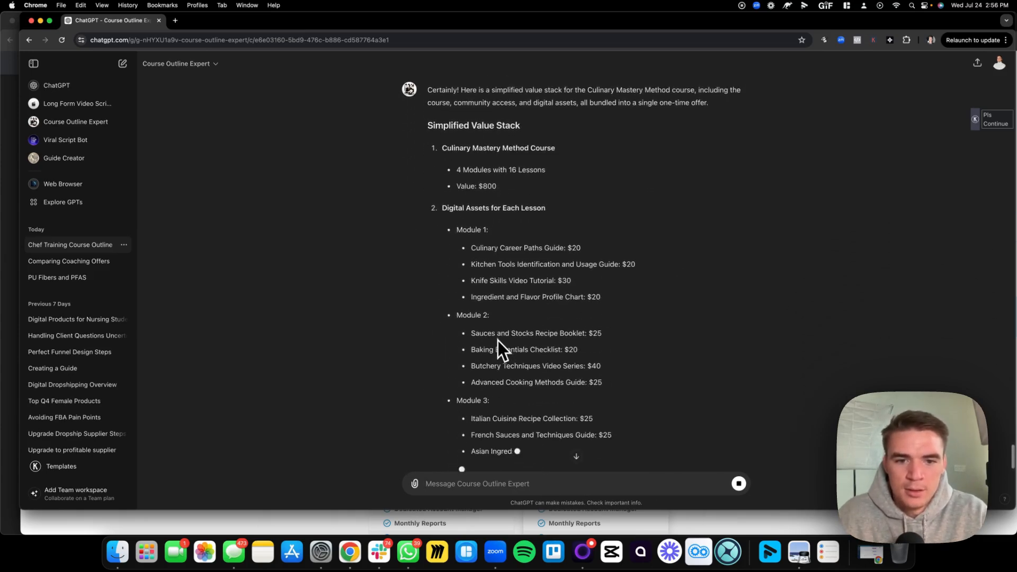
Review the simplified value stack, from the per-module digital assets to the community access, Grand Total Value and discounted one-time offer.
scroll(527, 329, down, 3)
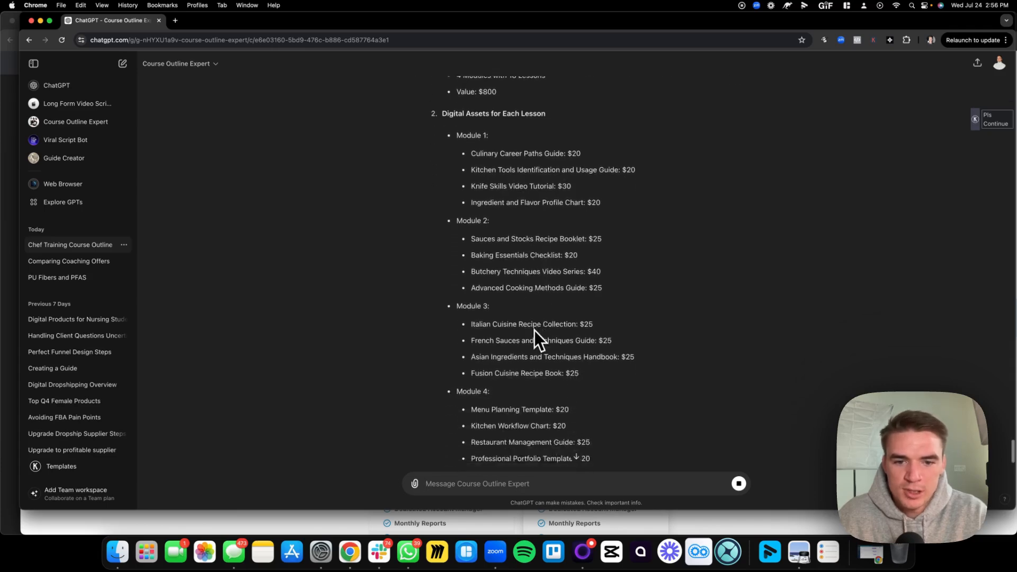
scroll(520, 233, up, 3)
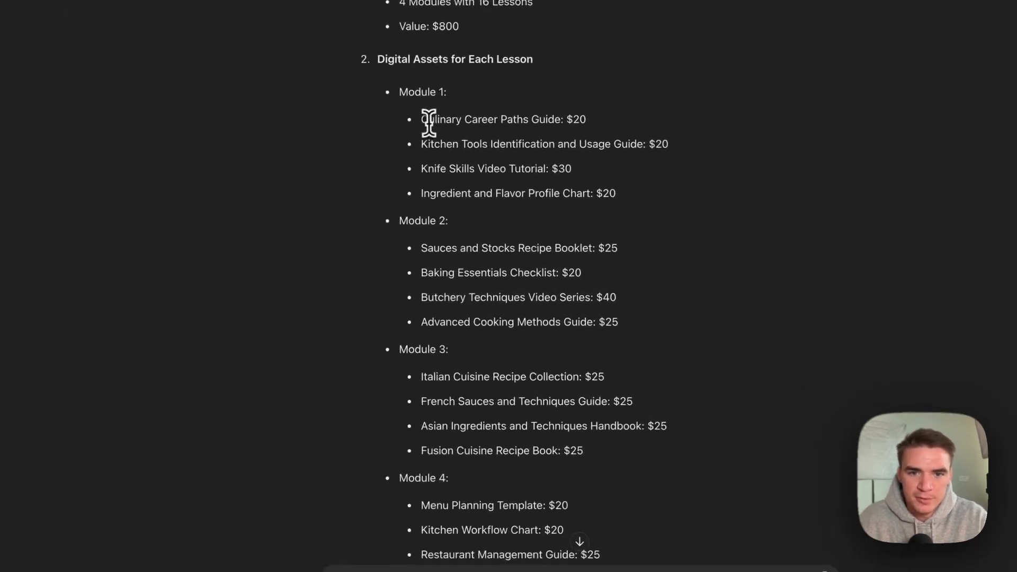
drag(422, 121, 615, 193)
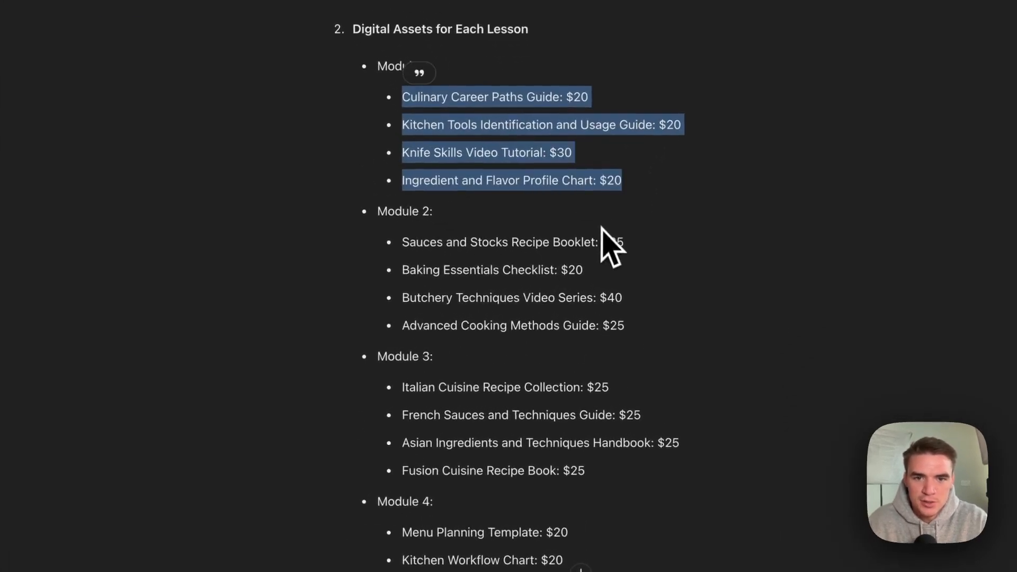
scroll(602, 227, down, 8)
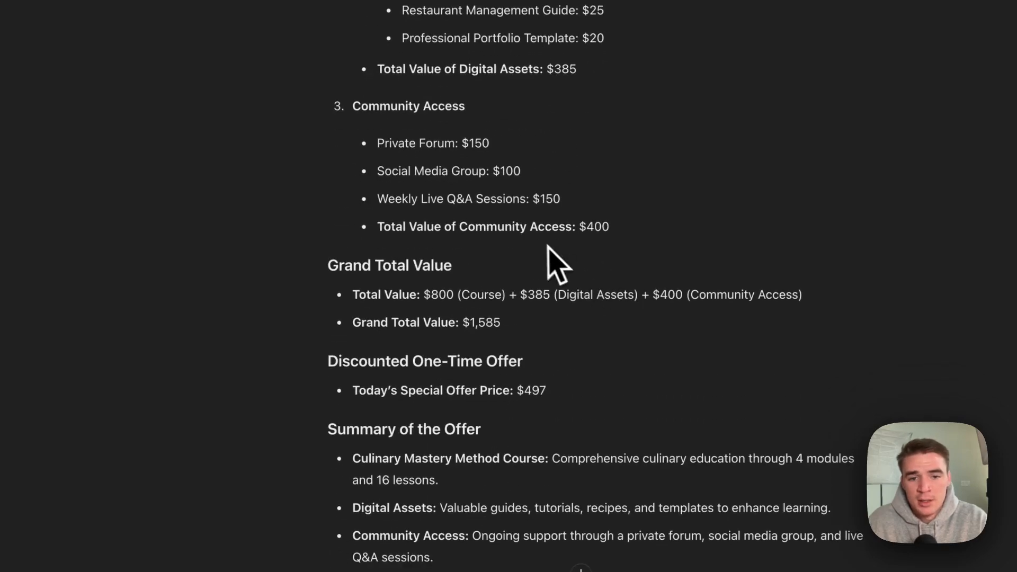
scroll(559, 254, down, 3)
drag(353, 196, 438, 196)
drag(528, 195, 550, 195)
drag(660, 195, 683, 195)
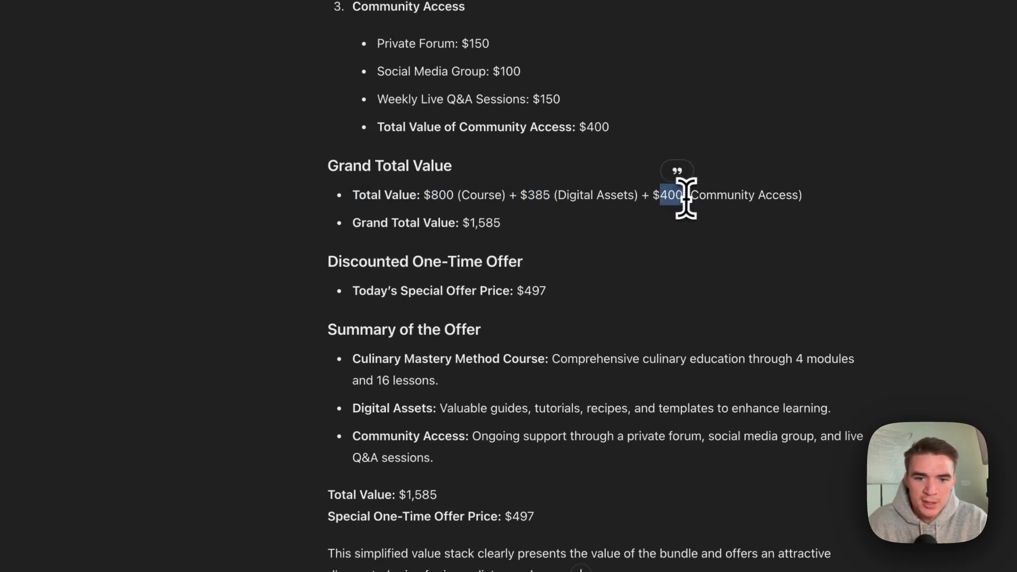
click(476, 221)
drag(476, 222, 517, 228)
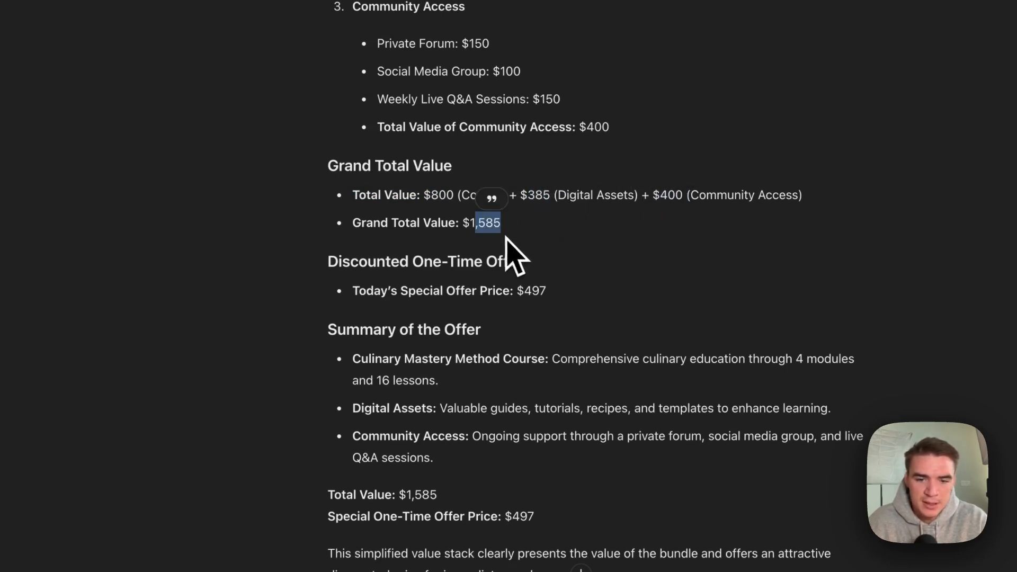
scroll(447, 305, down, 3)
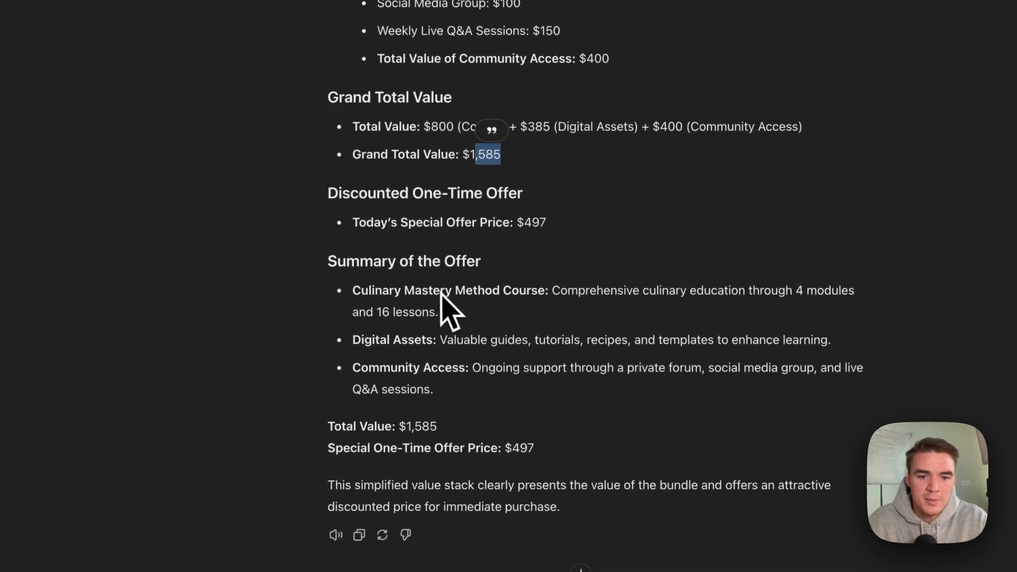
drag(500, 159, 472, 154)
Draft a follow-up prompt beginning "I want you to restructure the pricing".
click(496, 422)
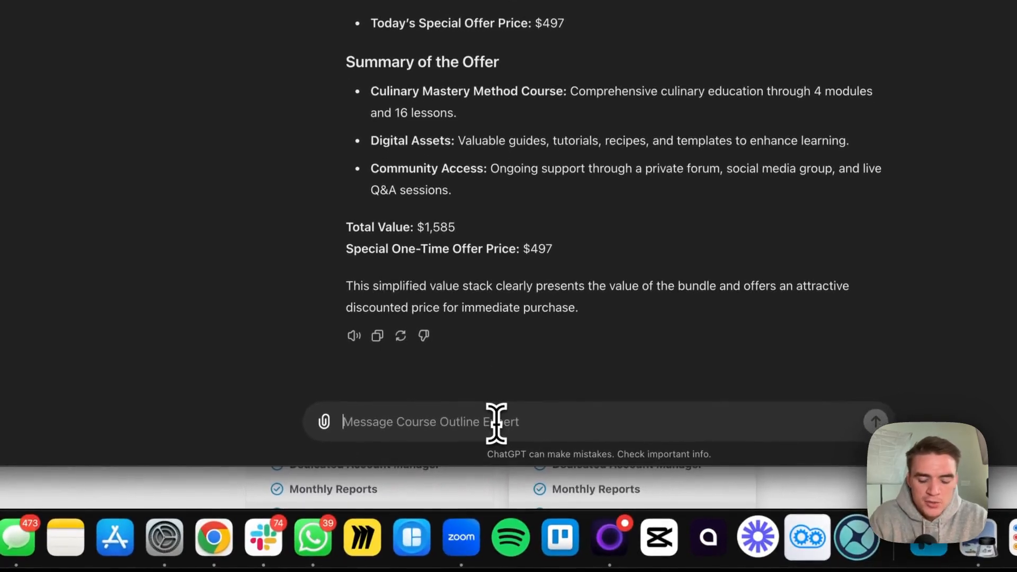
text(I want ou to)
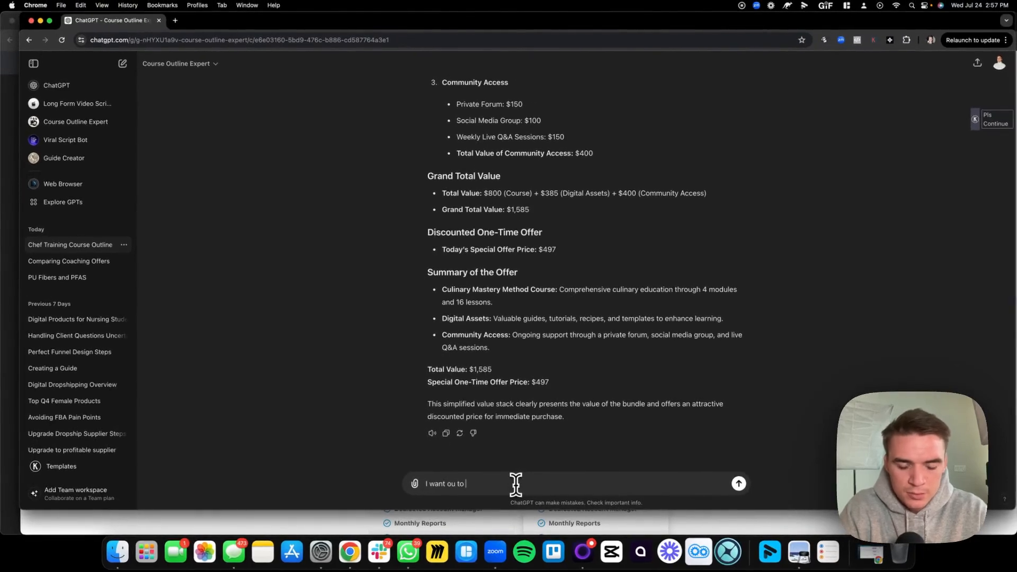
key(BackSpace)
key(BackSpace)
key(BackSpace)
key(BackSpace)
key(BackSpace)
key(BackSpace)
text(you to rest)
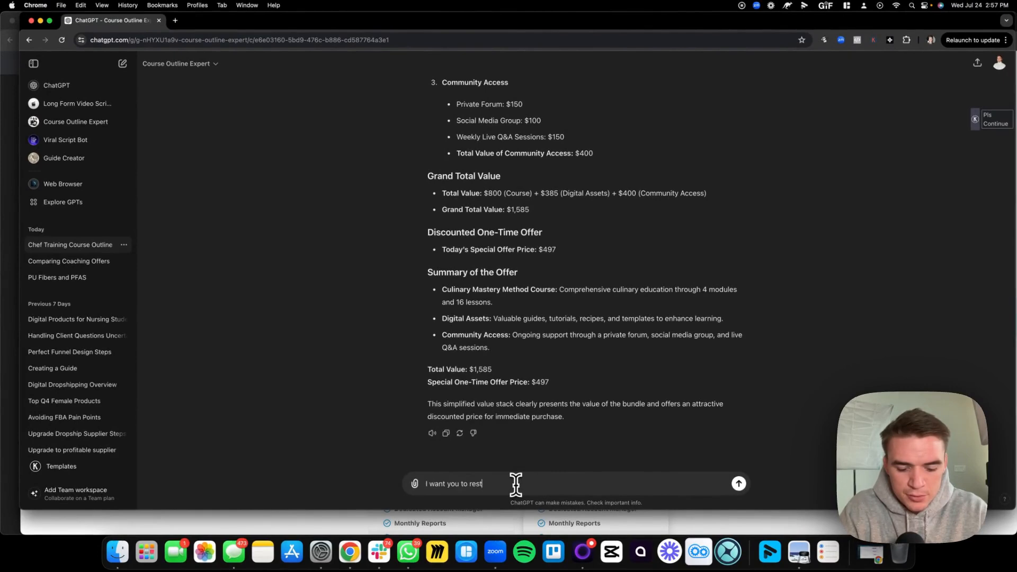
text(ructure the pricing to)
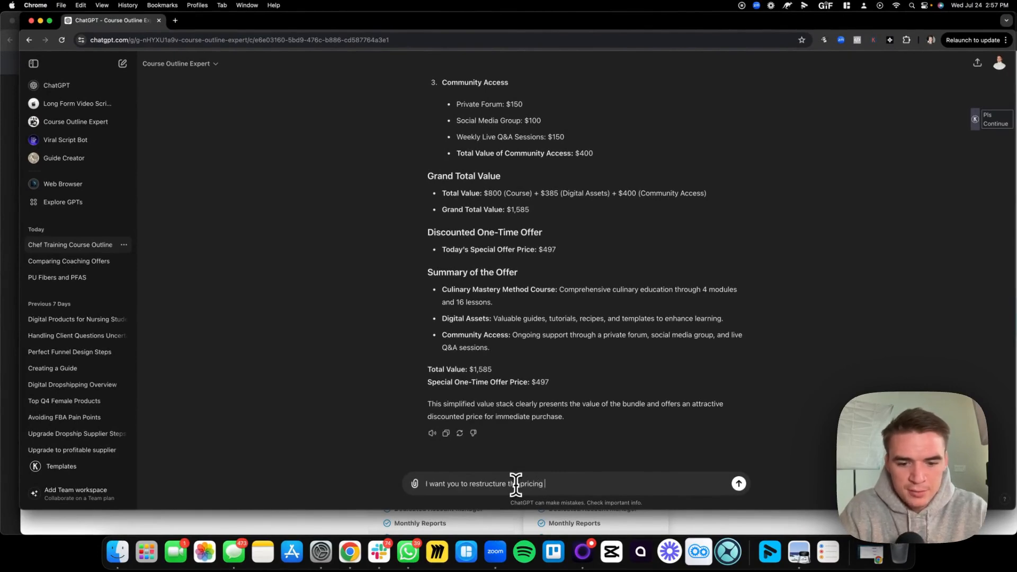
key(BackSpace)
Complete the follow-up prompt with "however you see fit in order for the grand total to equal over $10k" and send it.
text(h)
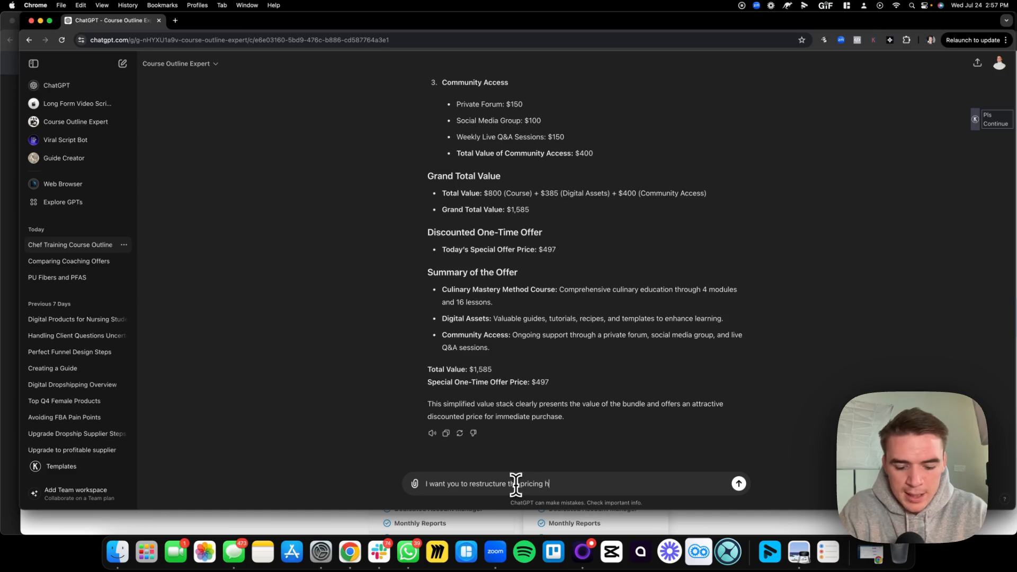
text(owever you see )
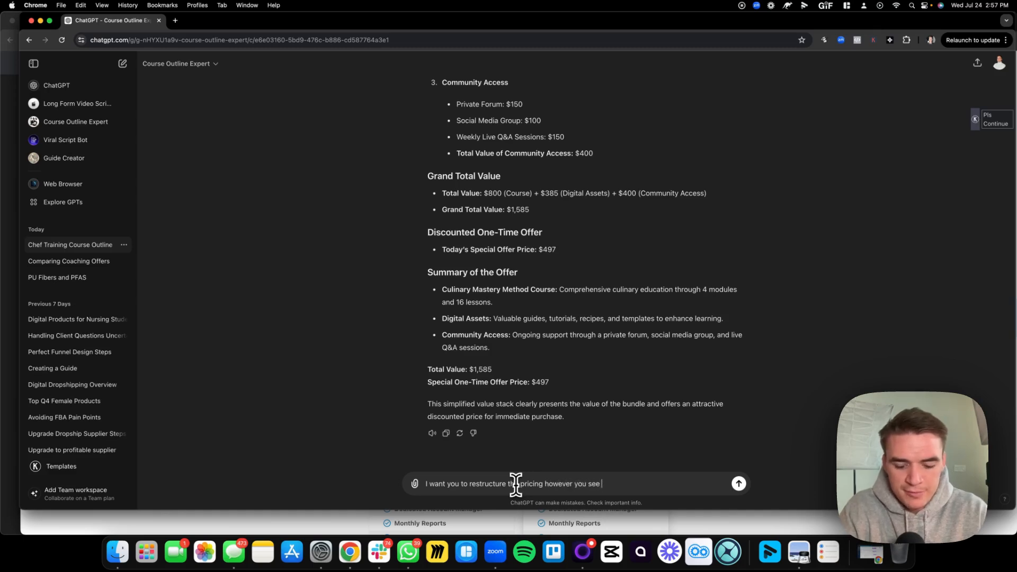
text(fit in order for the grand total to )
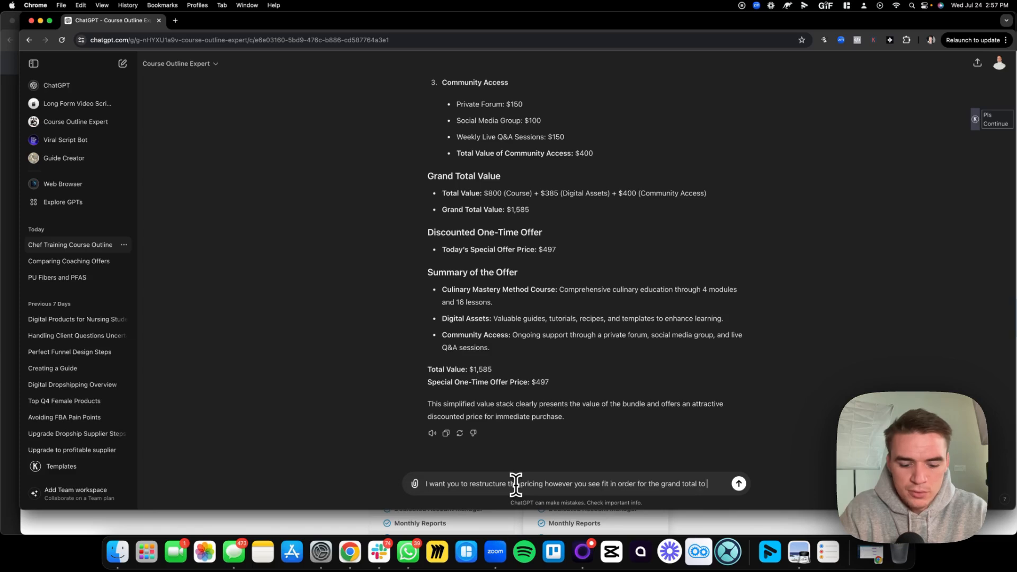
text(equal over $10k)
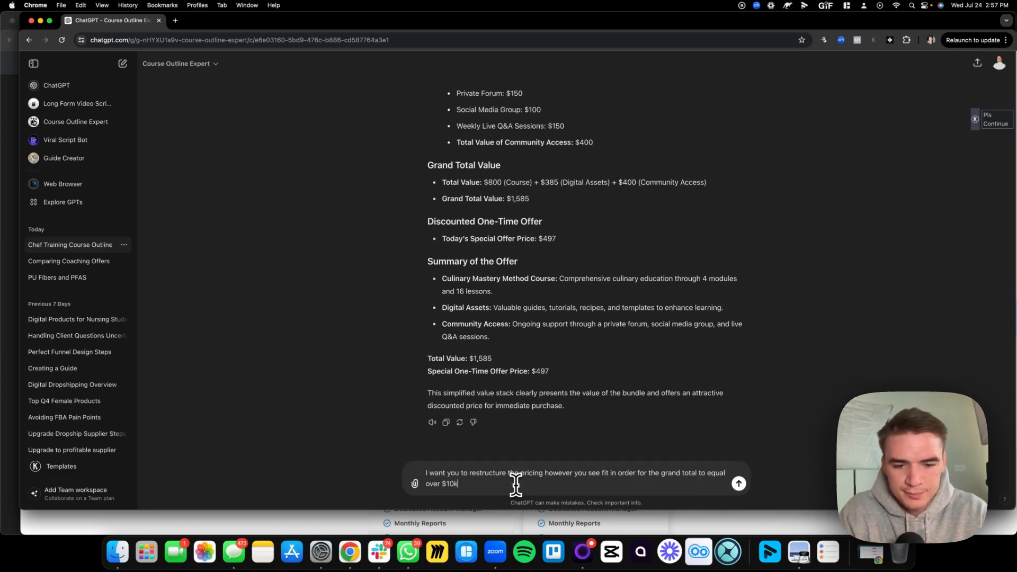
key(Return)
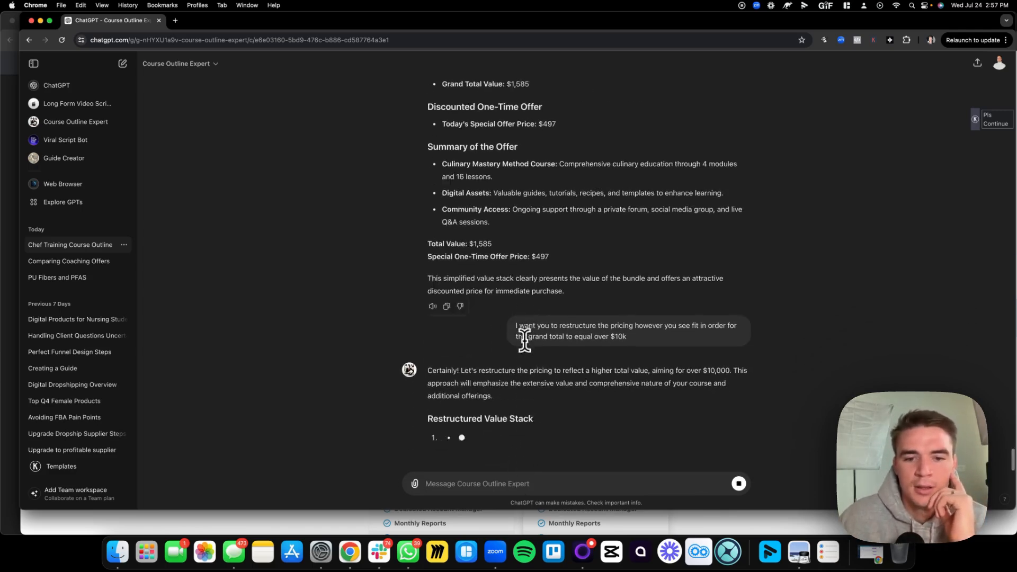
scroll(518, 318, up, 5)
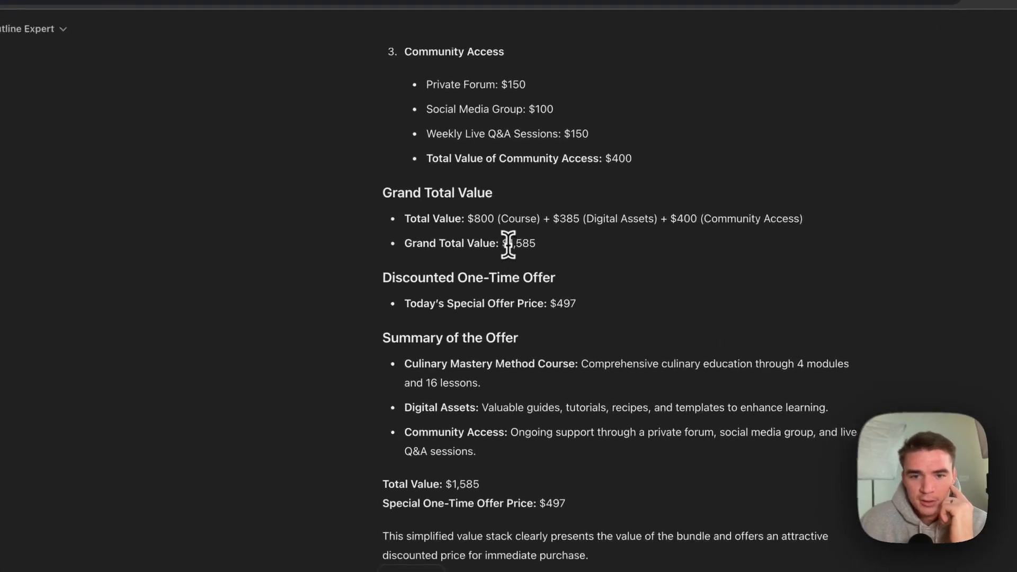
Review the Grand Total Value and Today's Special Offer Price in the simplified value stack.
drag(510, 207, 529, 206)
drag(536, 257, 539, 258)
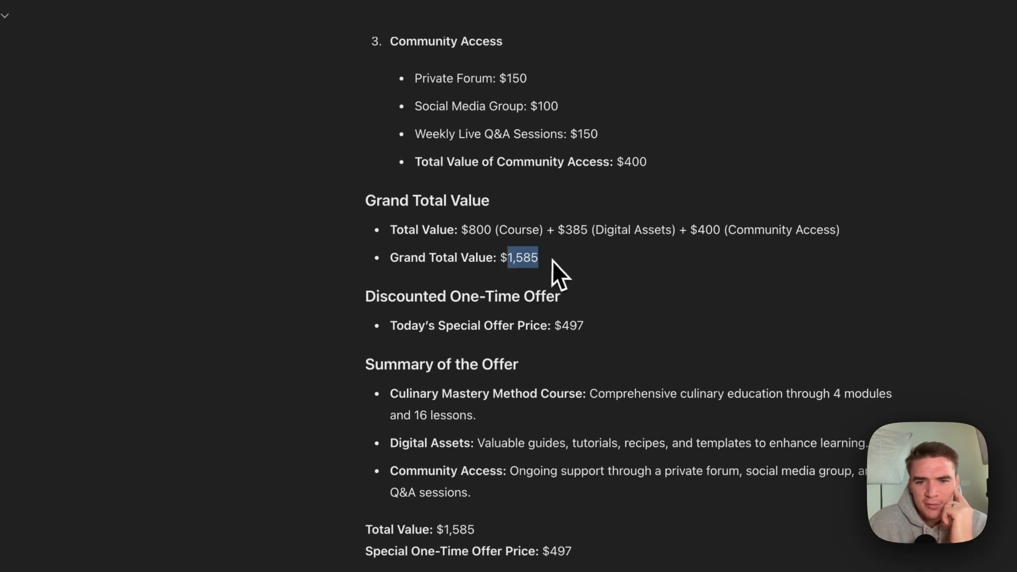
drag(554, 325, 585, 326)
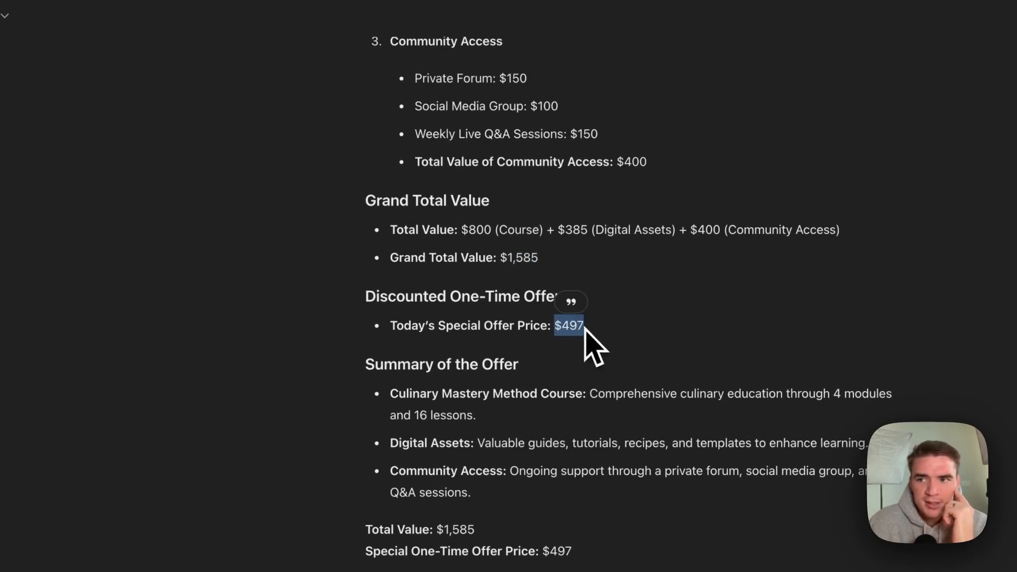
scroll(546, 318, up, 6)
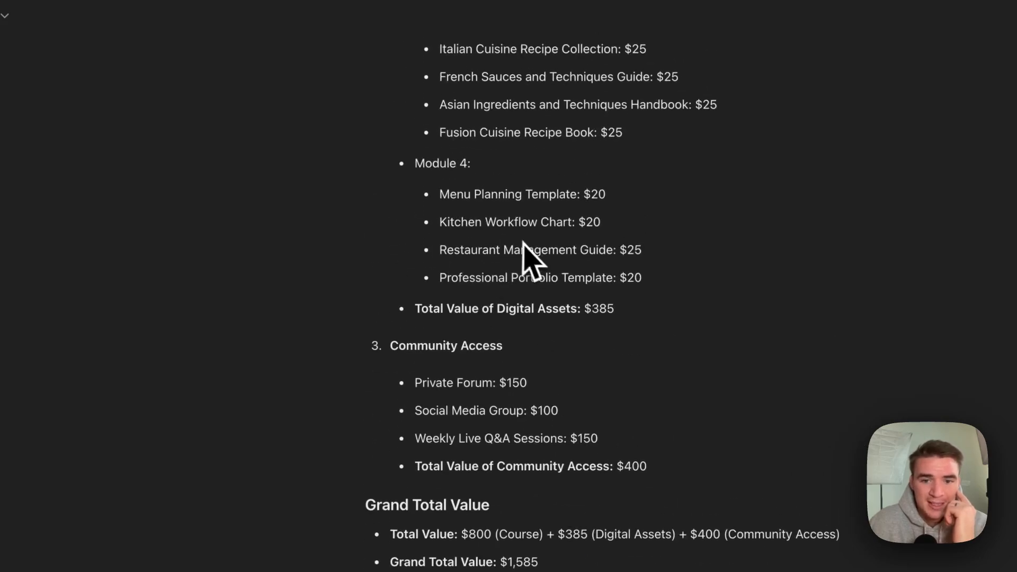
scroll(518, 242, down, 10)
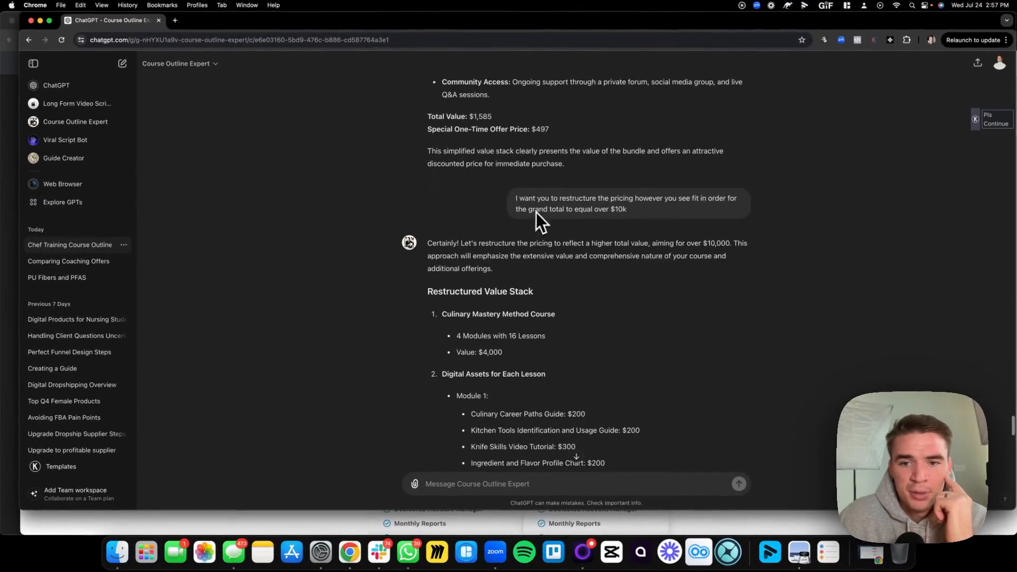
Examine the Restructured Value Stack's digital asset prices for each module, including the Fusion Cuisine Recipe Book in Module 3.
scroll(536, 212, down, 1)
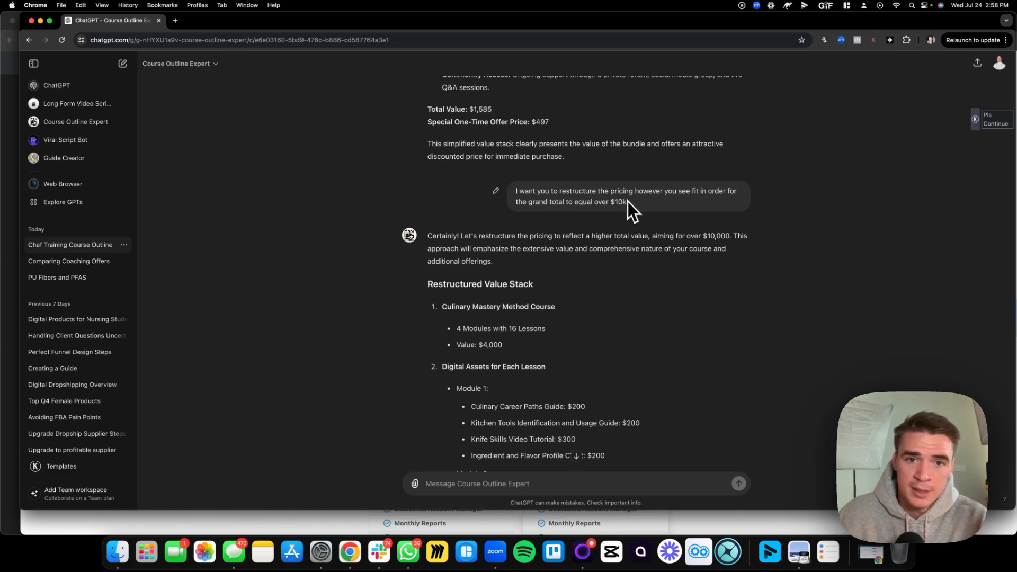
scroll(610, 207, down, 2)
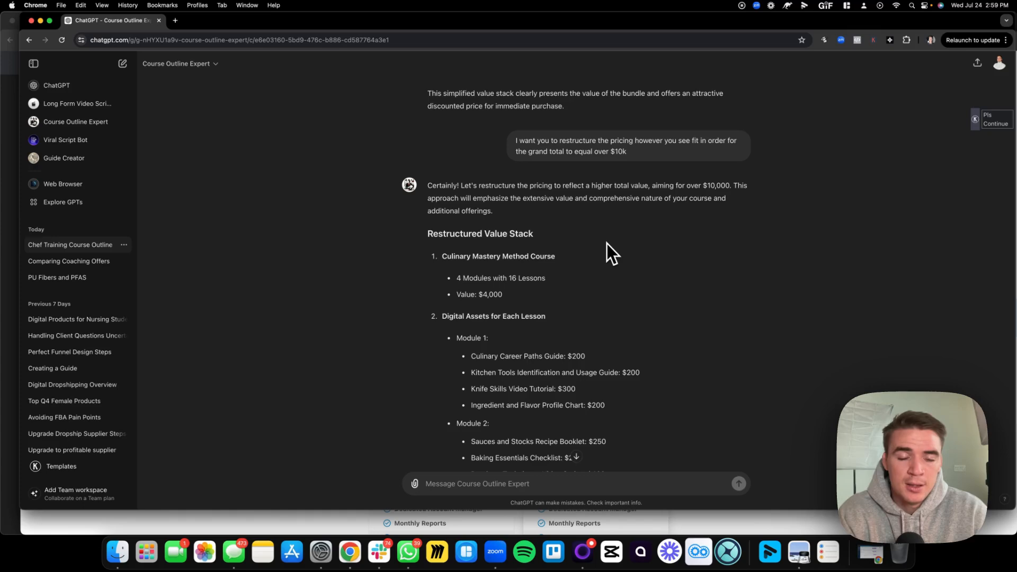
scroll(601, 244, down, 15)
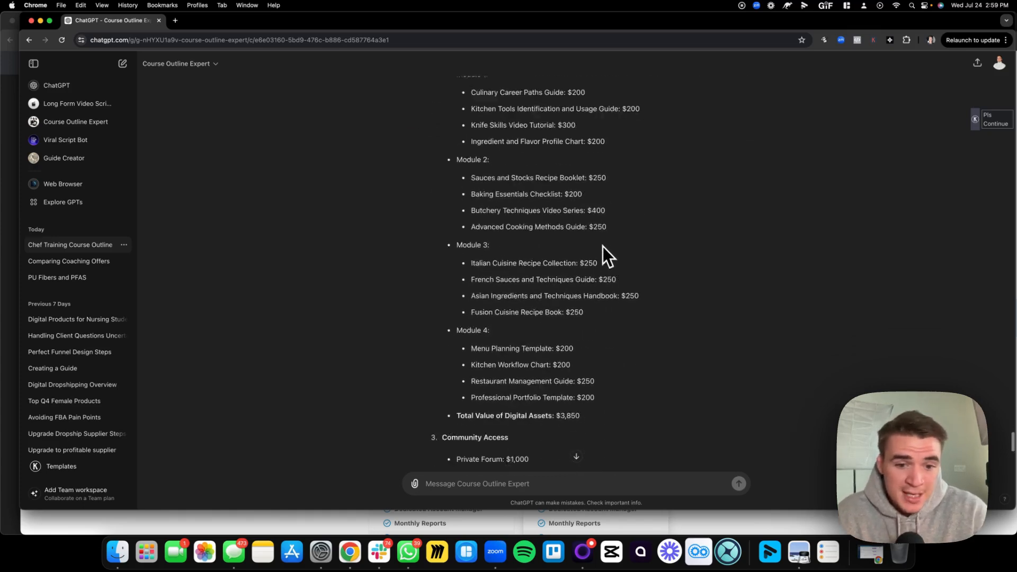
scroll(588, 249, up, 10)
scroll(572, 240, up, 1)
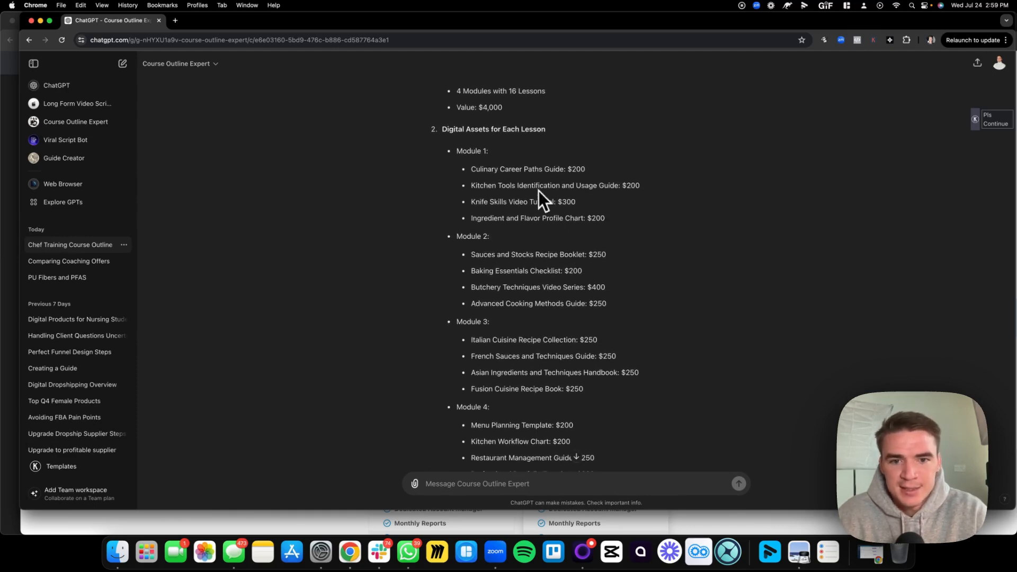
scroll(530, 196, down, 2)
scroll(577, 180, down, 6)
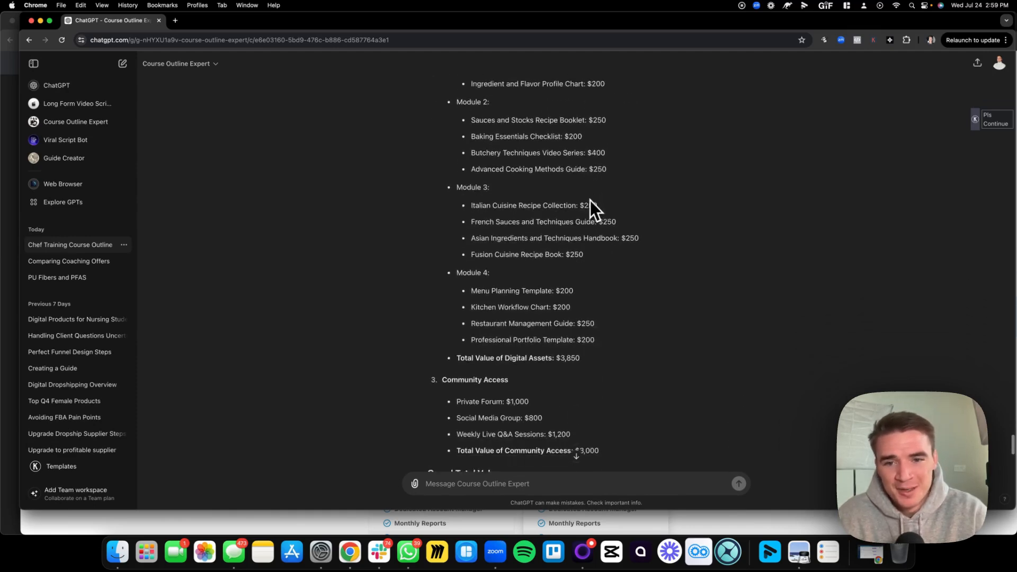
scroll(591, 205, up, 1)
scroll(588, 206, down, 2)
scroll(587, 207, up, 2)
scroll(587, 207, up, 1)
double_click(577, 153)
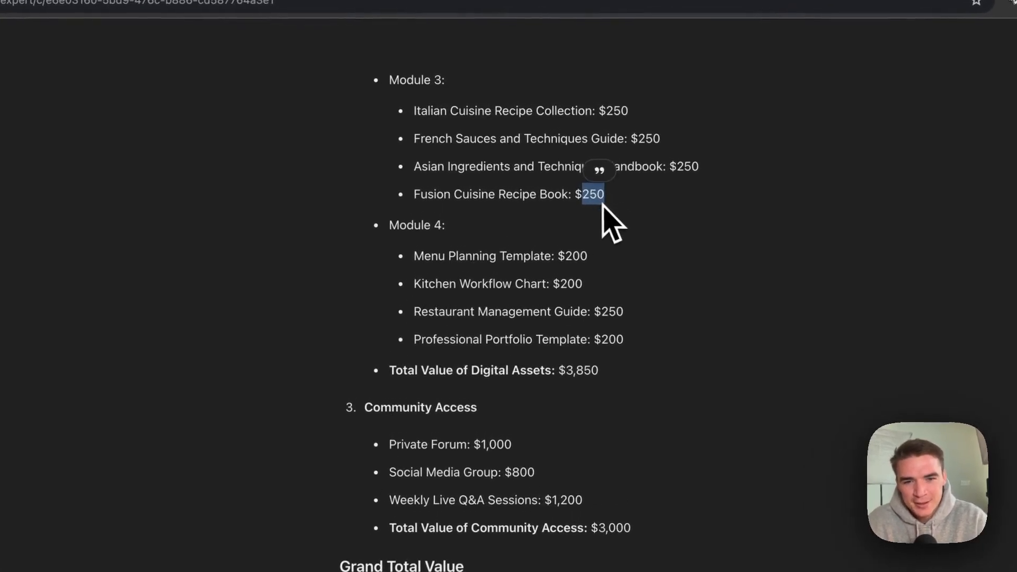
drag(414, 194, 612, 199)
Compare the restructured stack's Total Value with its Special One-Time Offer Price in the offer summary.
scroll(617, 223, down, 7)
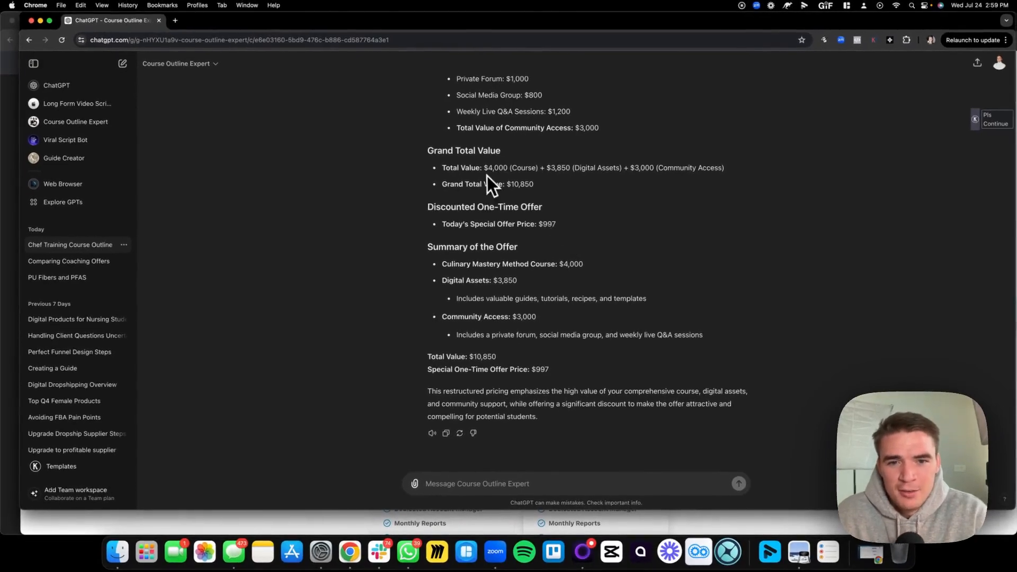
scroll(504, 164, up, 2)
scroll(516, 163, down, 2)
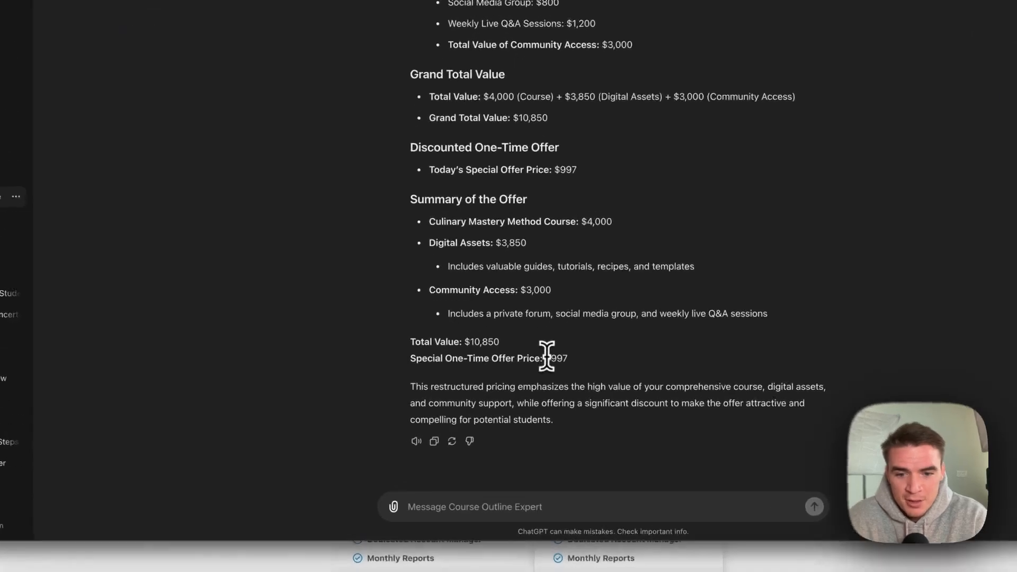
double_click(538, 369)
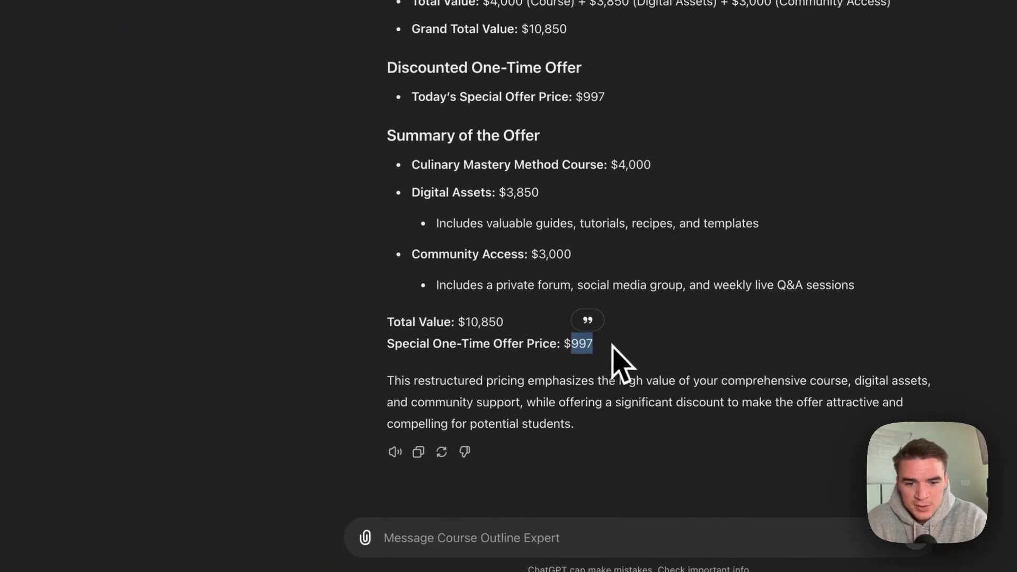
double_click(480, 322)
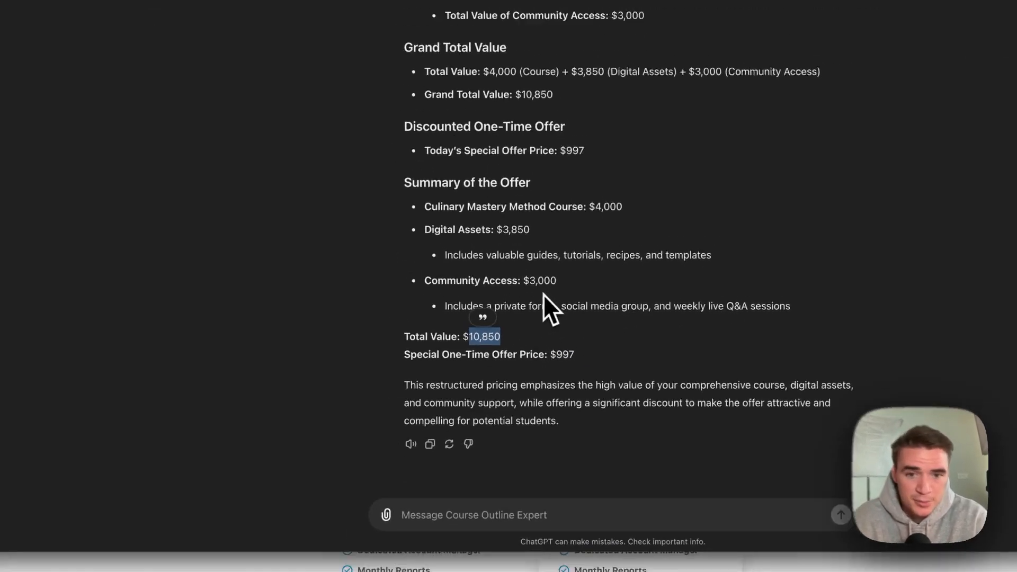
Look back through the restructured digital assets, starting with the Culinary Career Paths Guide in Module 1, for one to develop.
scroll(542, 135, up, 3)
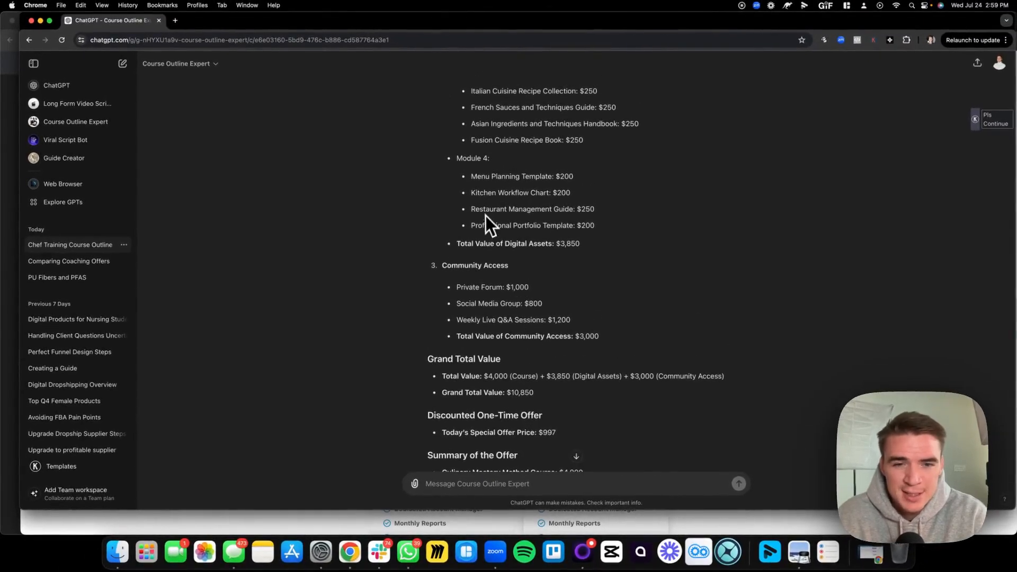
scroll(487, 218, up, 5)
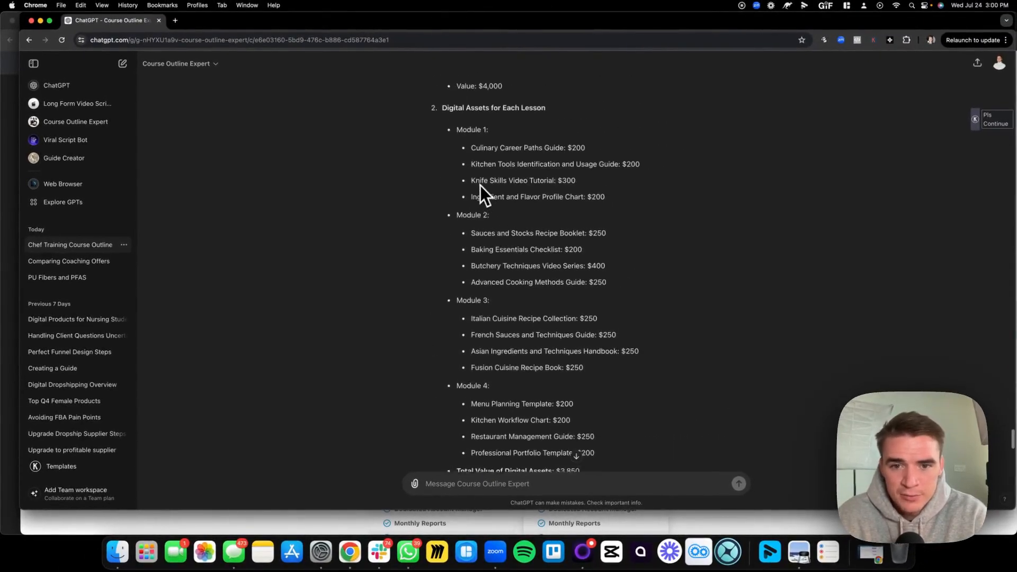
scroll(481, 186, up, 2)
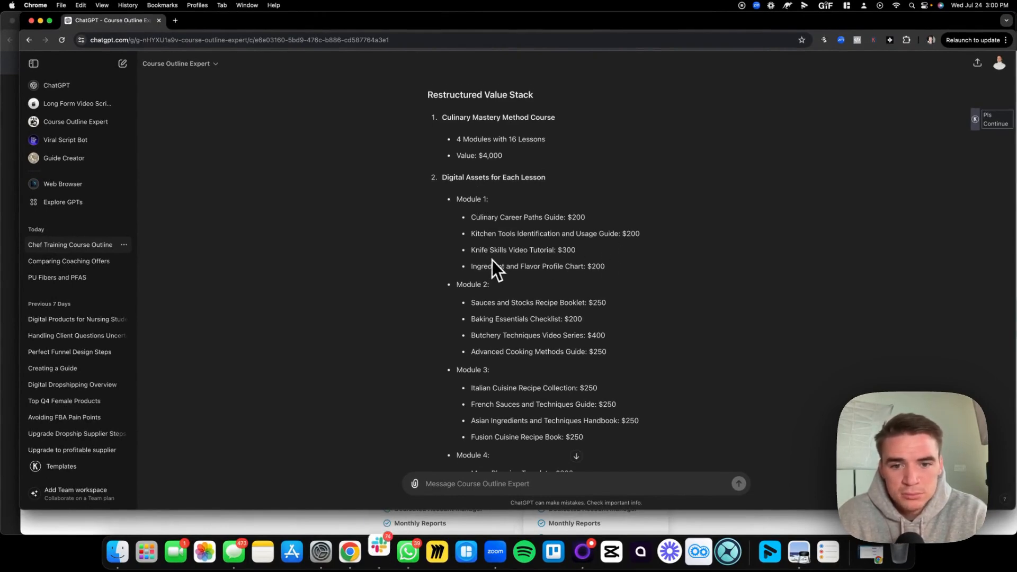
scroll(492, 258, down, 4)
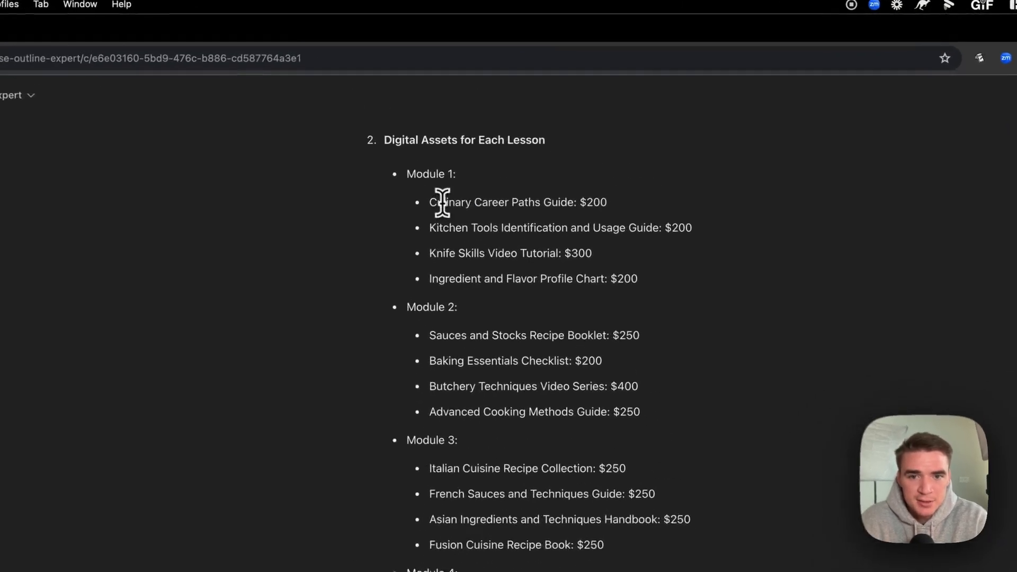
drag(479, 133, 578, 133)
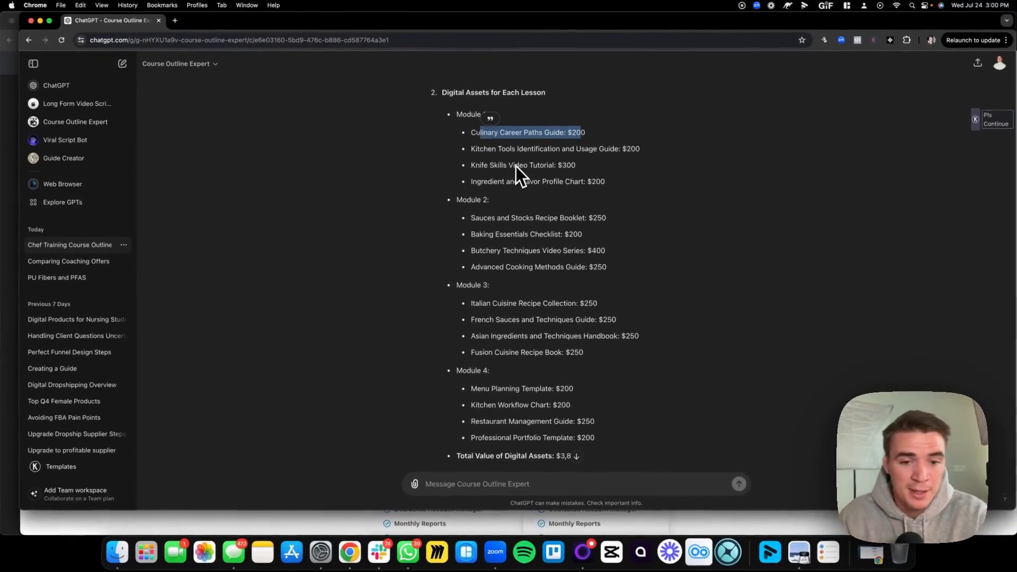
scroll(524, 212, down, 3)
scroll(540, 282, up, 10)
scroll(540, 282, down, 7)
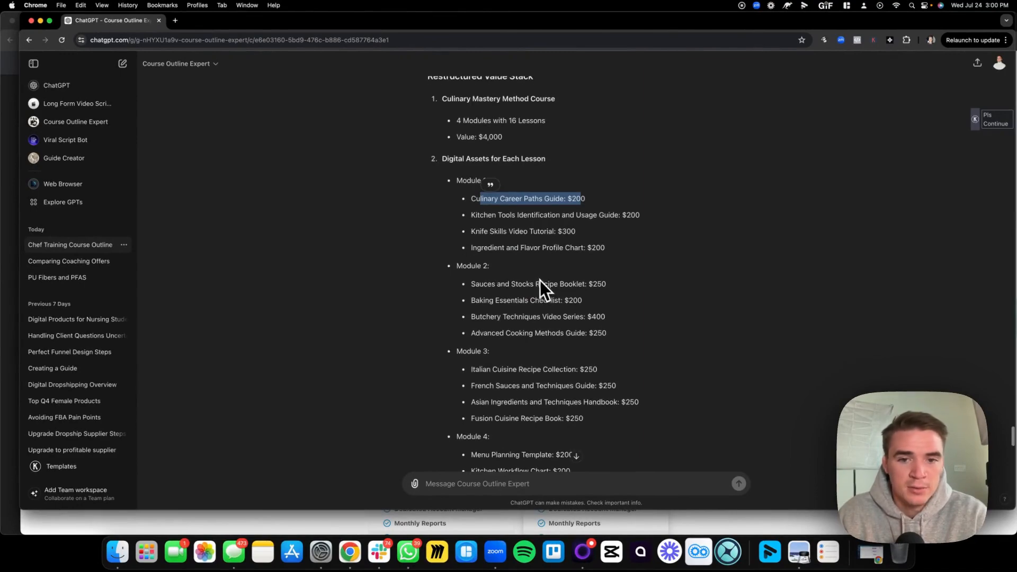
Copy the "Kitchen Tools Identification and Usage Guide" line, including its price, from Module 1 of the restructured stack.
click(539, 278)
drag(481, 215, 472, 215)
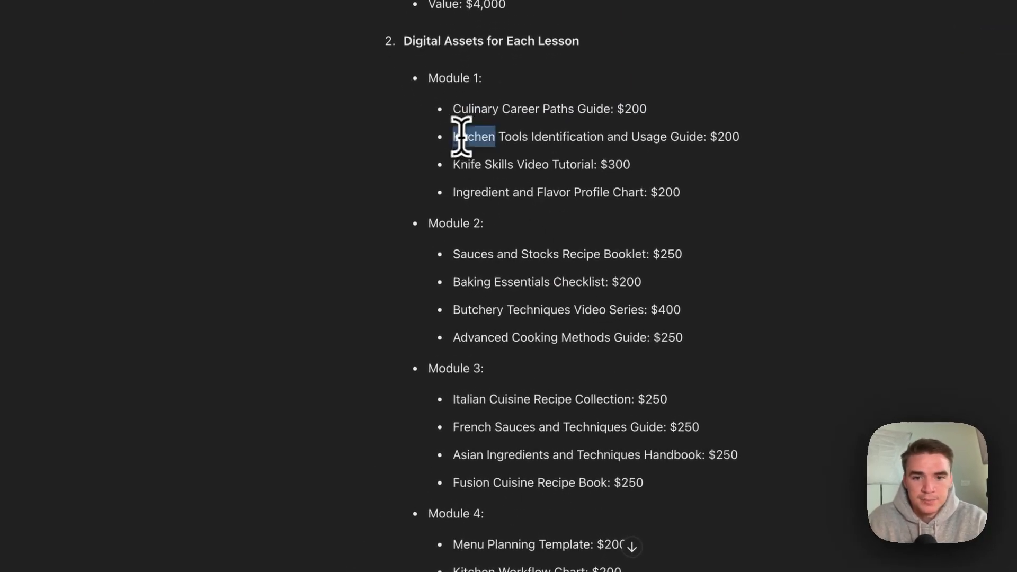
drag(453, 137, 767, 164)
key(super+c)
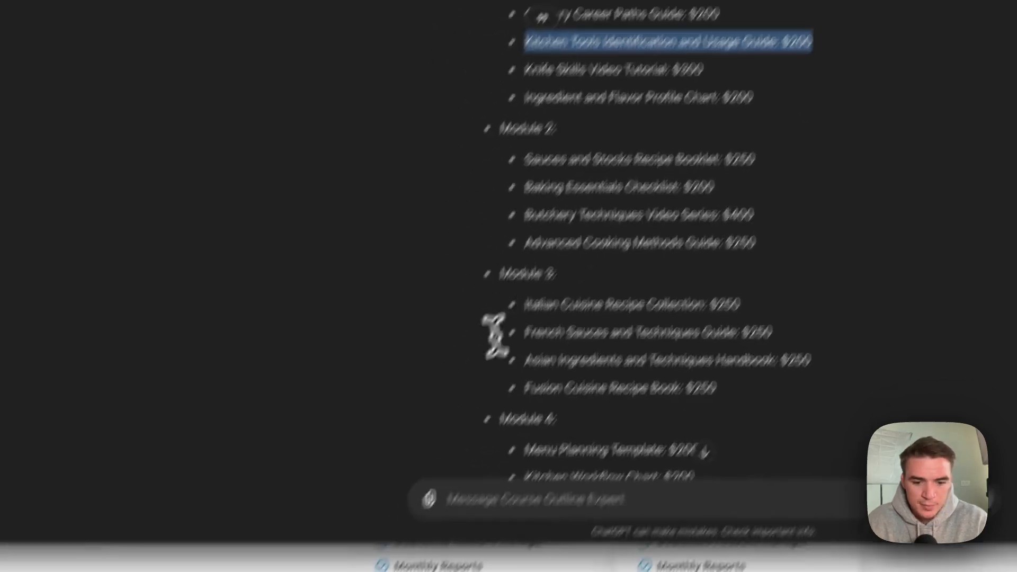
Draft the prompt "take this digital asset and build an outline that will guide the reader though to achieve the result of".
click(511, 504)
text(take this)
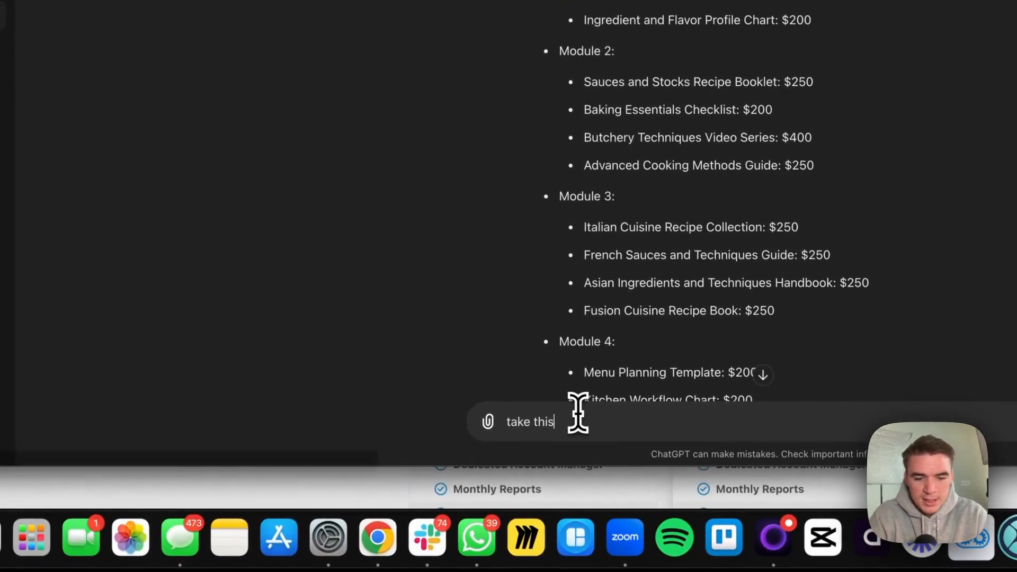
text( digital ass)
text(et and build an outline that will guide the r)
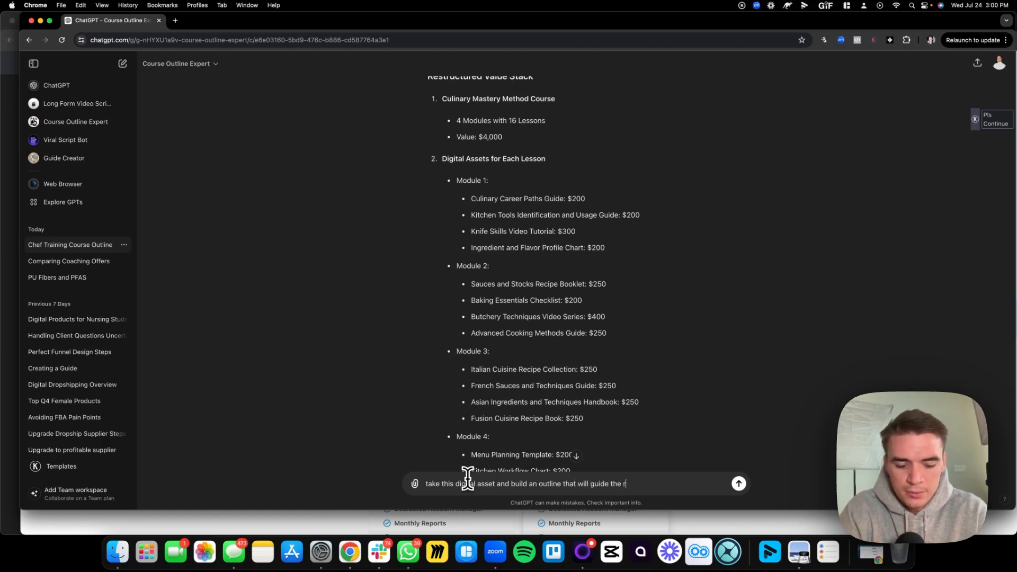
text(eader though )
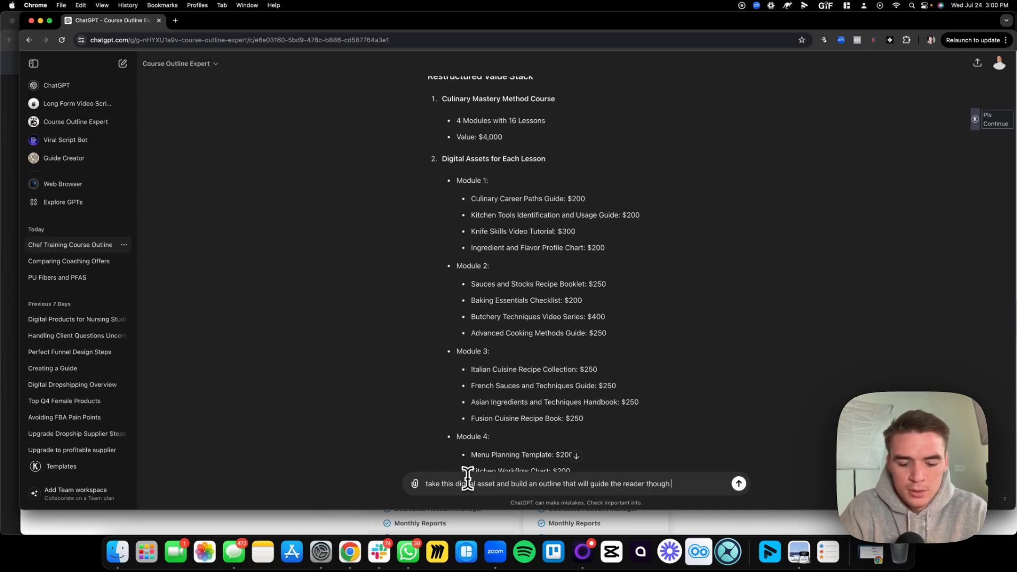
text(to achieve the result of)
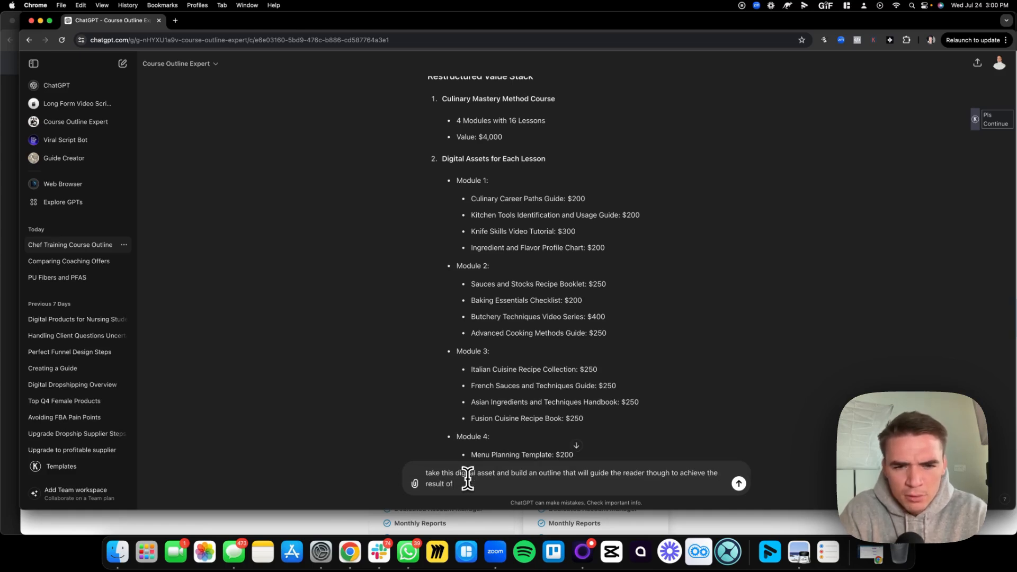
Paste the copied kitchen tools guide title at the end of the prompt and remove its price.
key(super+v)
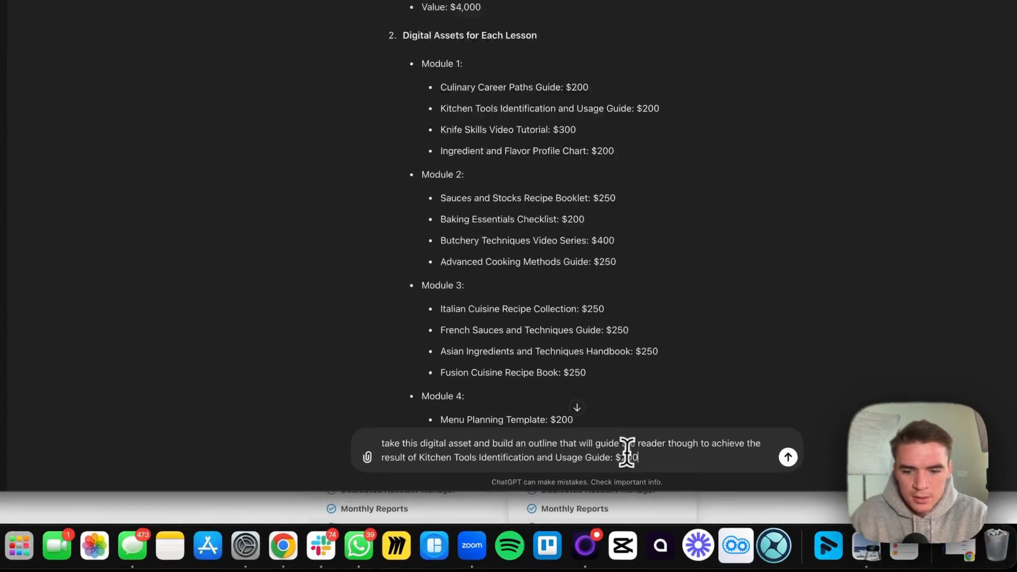
drag(624, 484, 601, 484)
key(BackSpace)
Replace "of" with "that it promises:", place the guide title below a blank line, and send the prompt.
click(383, 427)
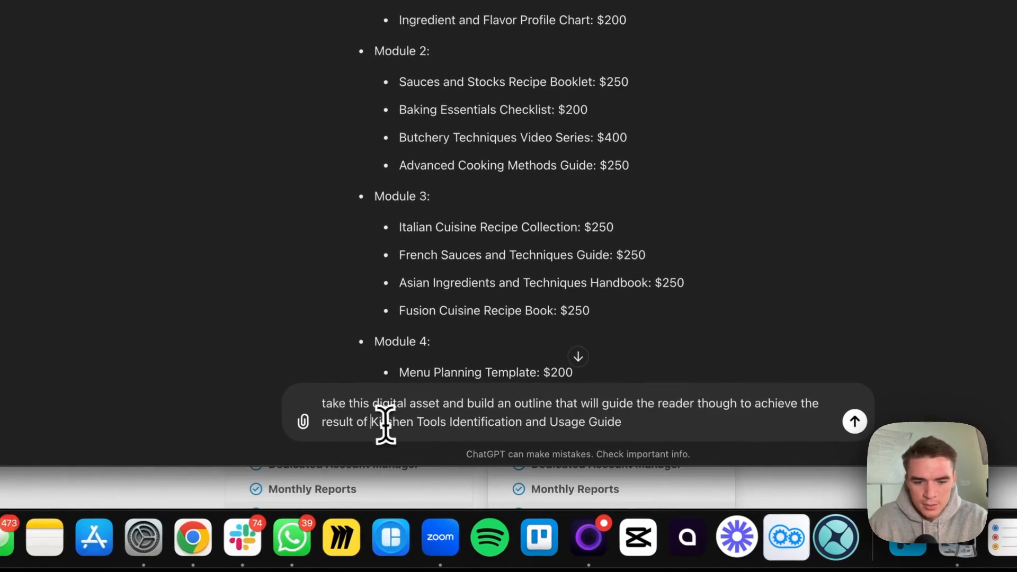
key(BackSpace)
key(BackSpace)
key(BackSpace)
text(that it promises)
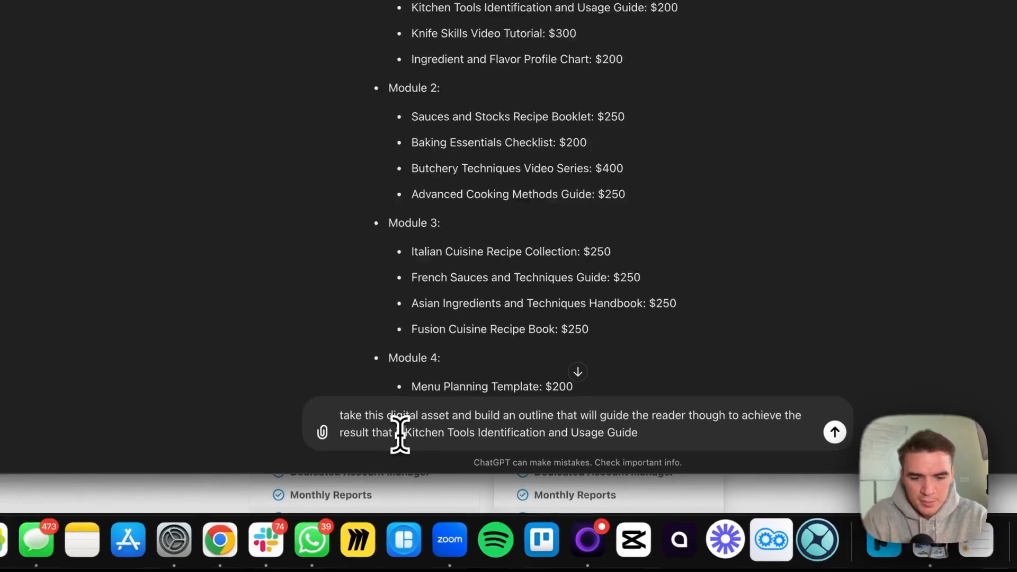
text(:)
key(shift+Return)
key(shift+Return)
key(Return)
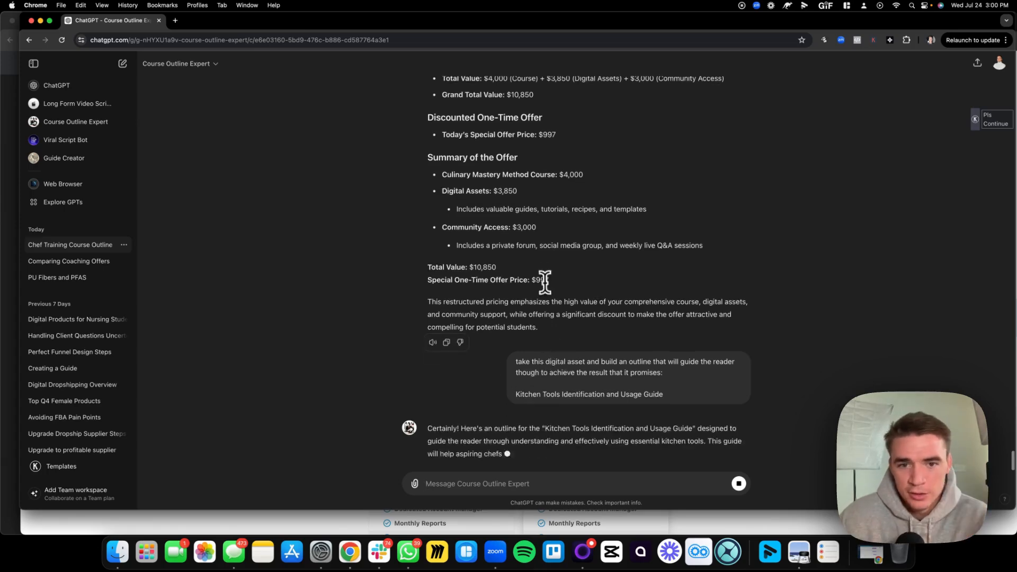
Review the kitchen tools guide outline against the Module 1–4 asset list, reading its introduction and the start of Section 1: Cutting Tools.
scroll(509, 166, up, 5)
scroll(508, 163, up, 5)
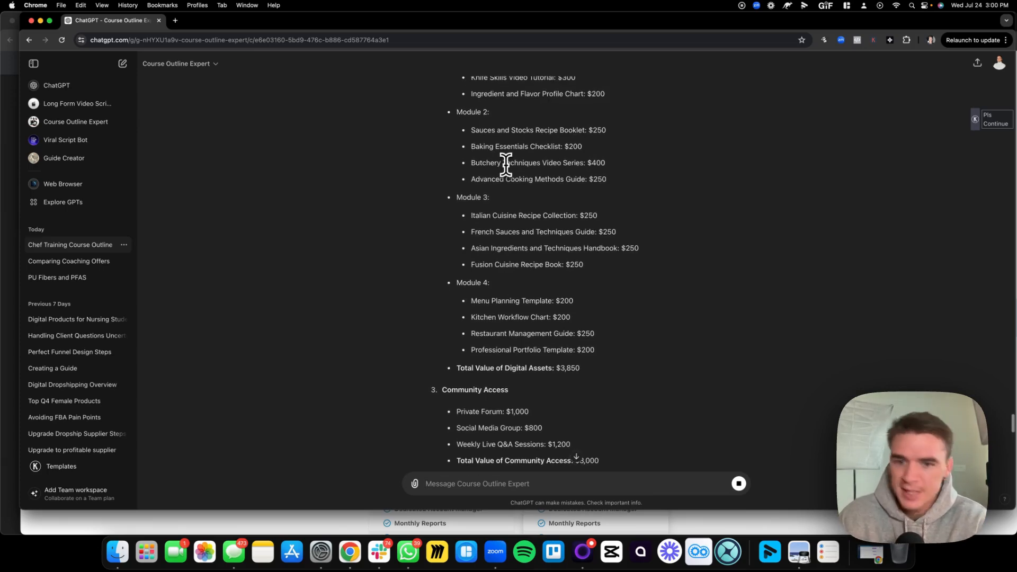
scroll(507, 164, up, 1)
scroll(502, 175, down, 20)
scroll(520, 228, up, 12)
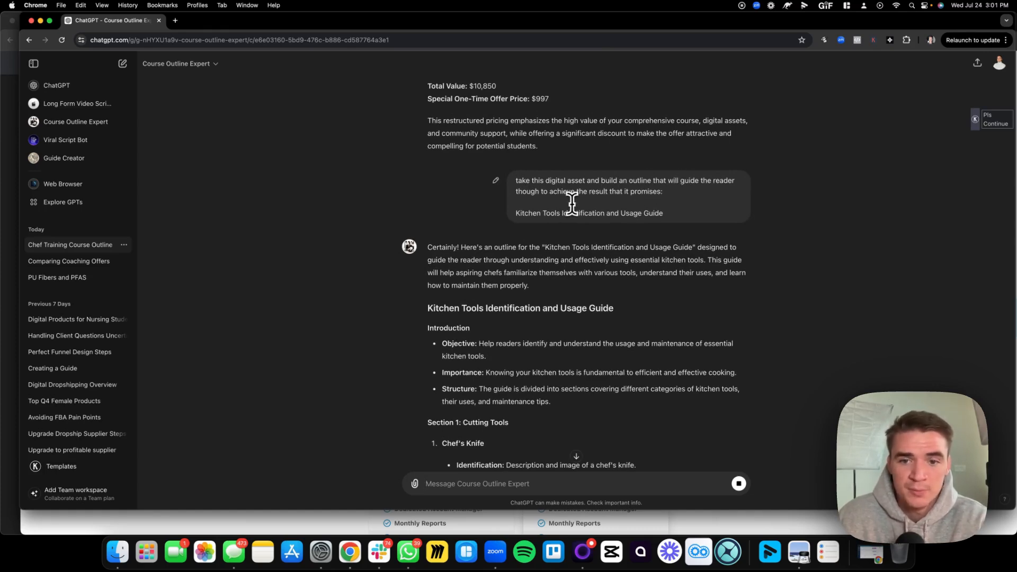
scroll(604, 206, down, 1)
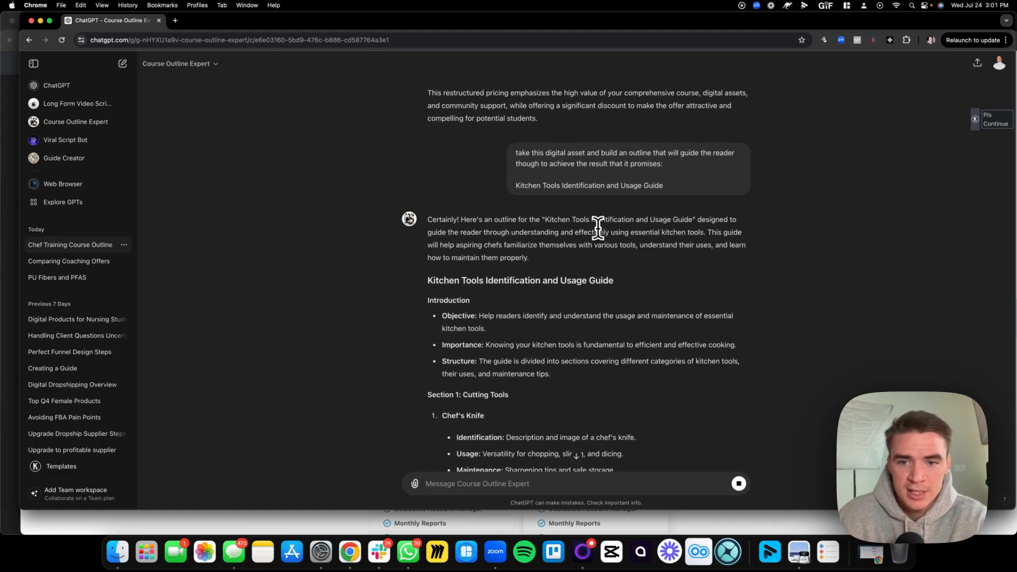
scroll(598, 228, down, 3)
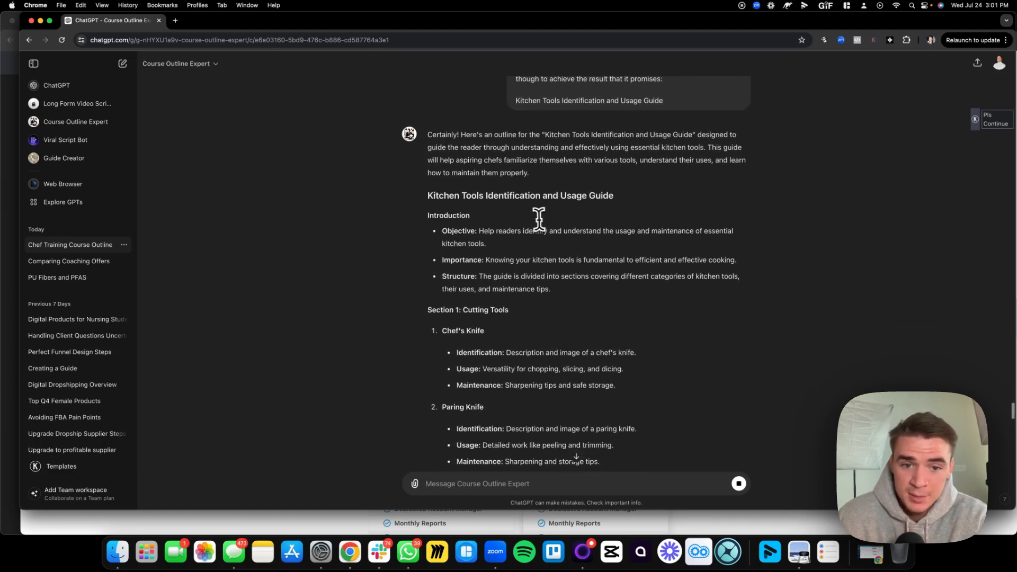
scroll(530, 220, down, 3)
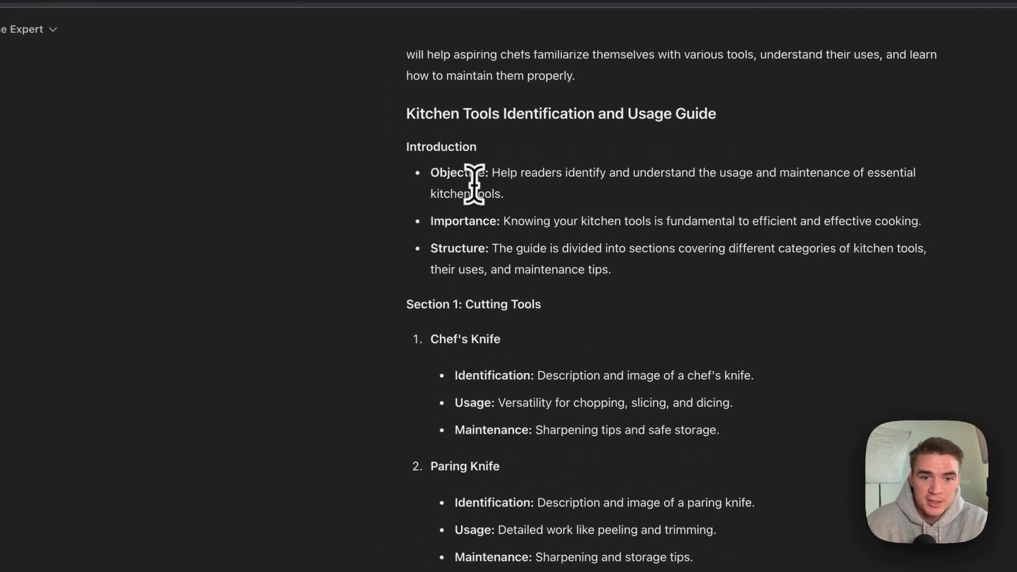
double_click(495, 222)
drag(443, 248, 489, 248)
scroll(466, 318, down, 3)
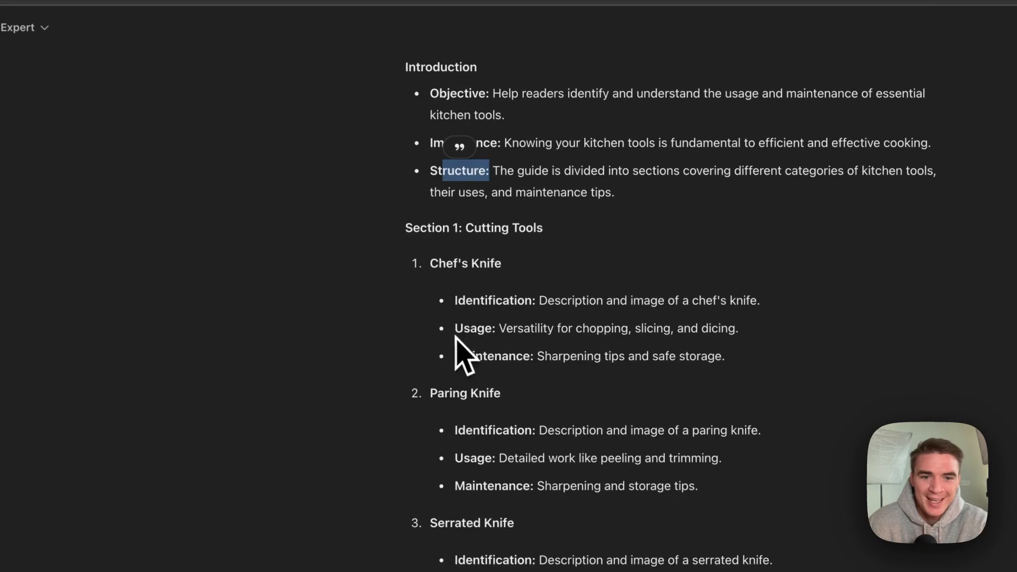
drag(408, 229, 577, 245)
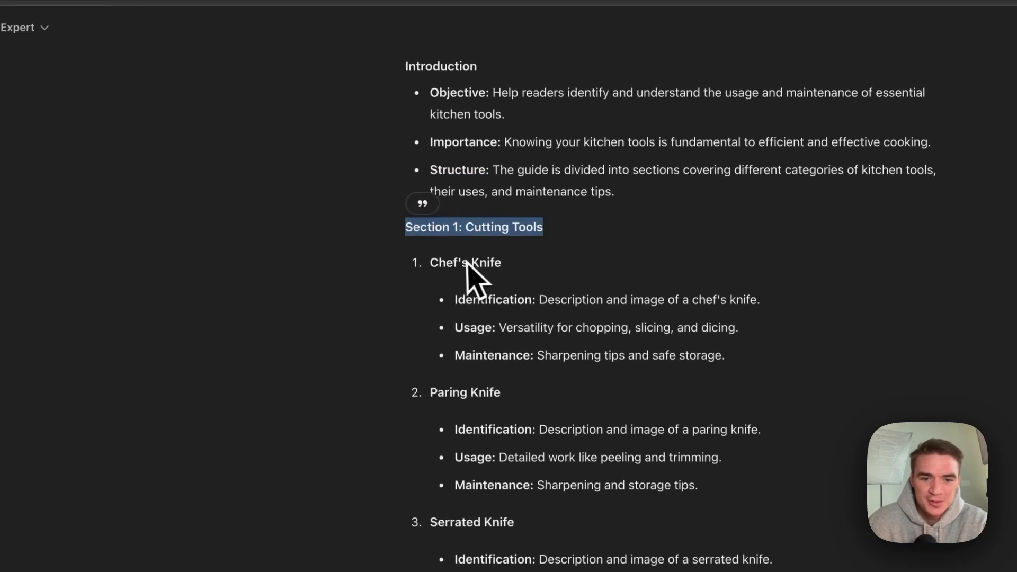
Read through the rest of the kitchen tools guide outline, from Section 2: Preparation Tools to the conclusion and appendices.
scroll(476, 286, down, 9)
drag(413, 296, 571, 297)
scroll(583, 323, down, 1)
scroll(581, 310, down, 12)
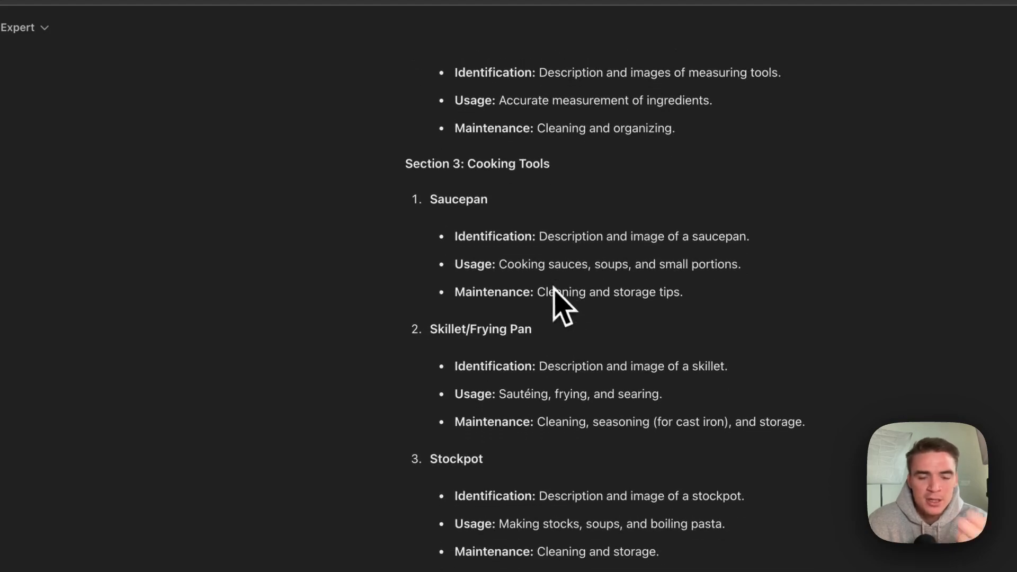
scroll(492, 225, up, 4)
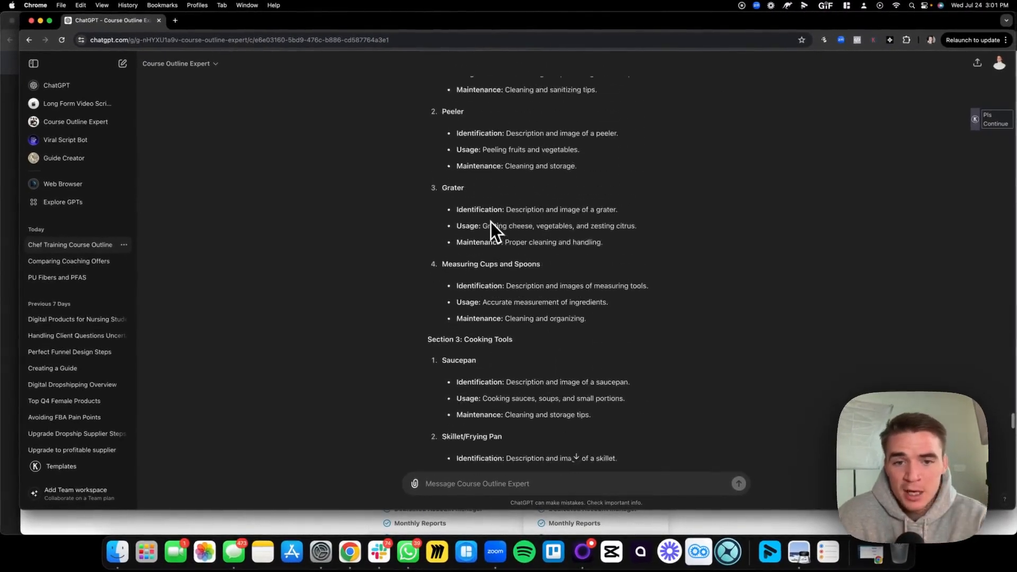
scroll(492, 222, up, 6)
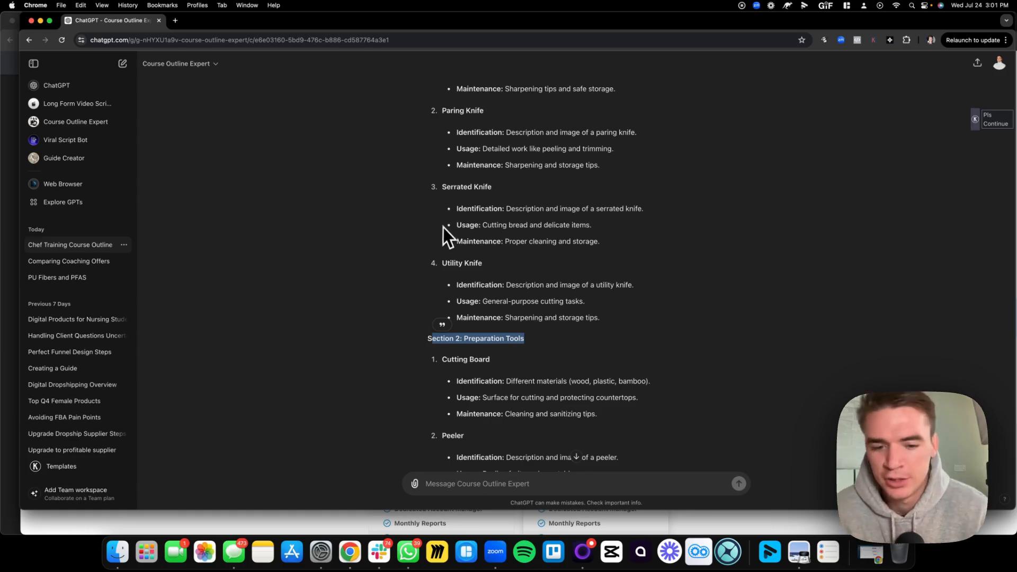
scroll(471, 246, down, 15)
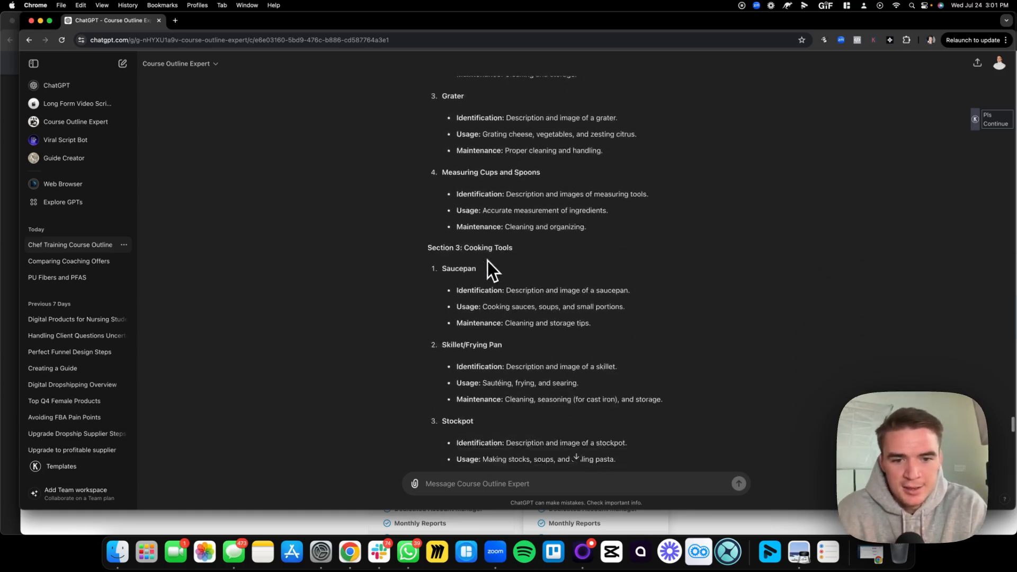
scroll(488, 262, down, 15)
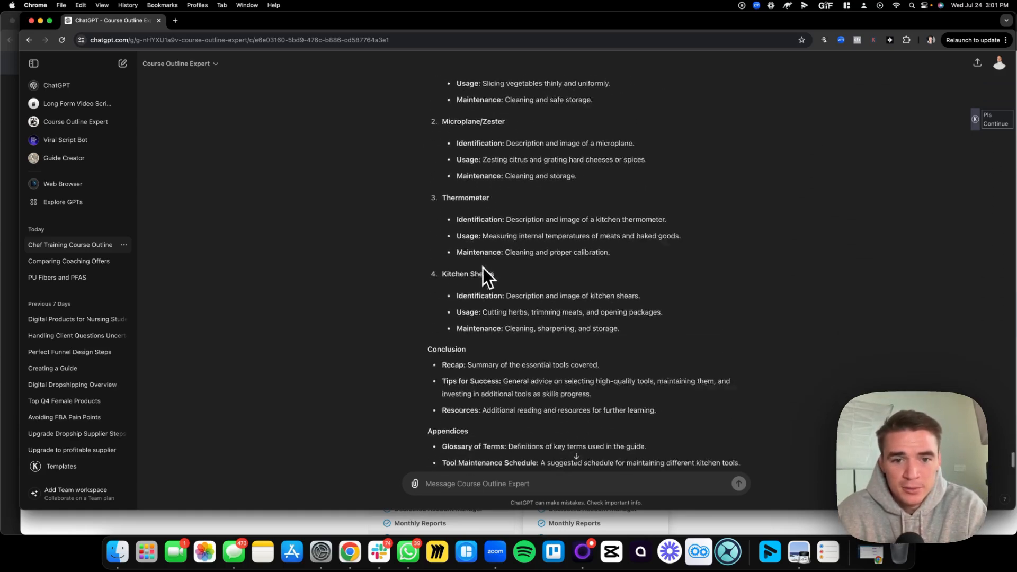
Look back through the conversation's value stack and pricing breakdown for the lesson-by-lesson digital assets of Module 3.
scroll(482, 271, up, 20)
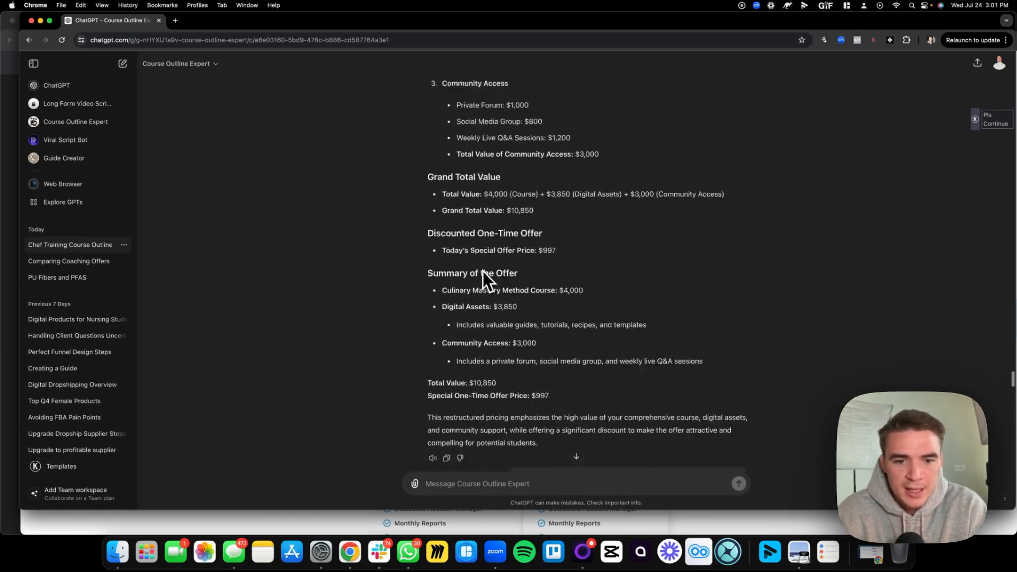
scroll(483, 271, up, 10)
scroll(483, 237, down, 4)
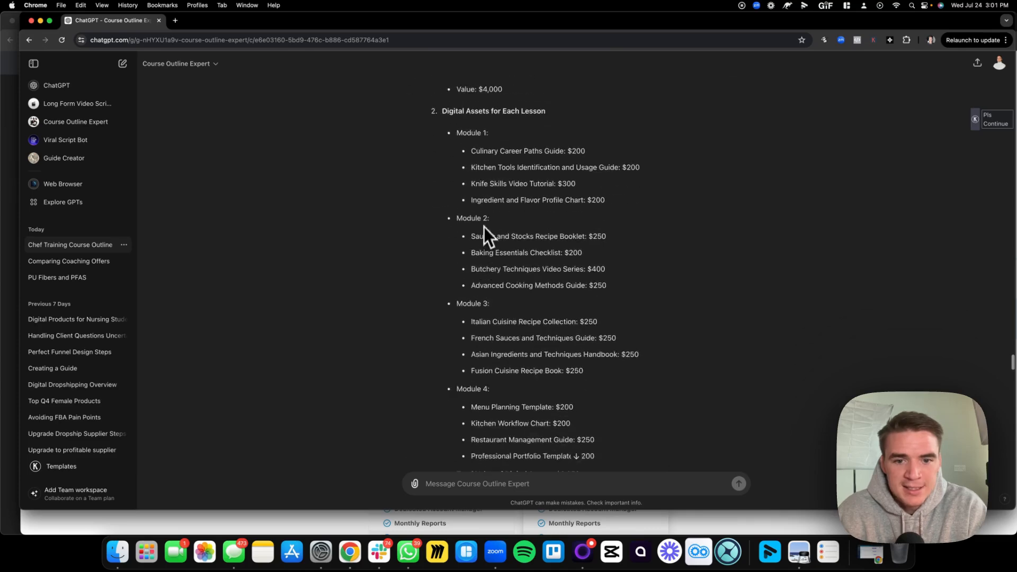
scroll(503, 265, down, 6)
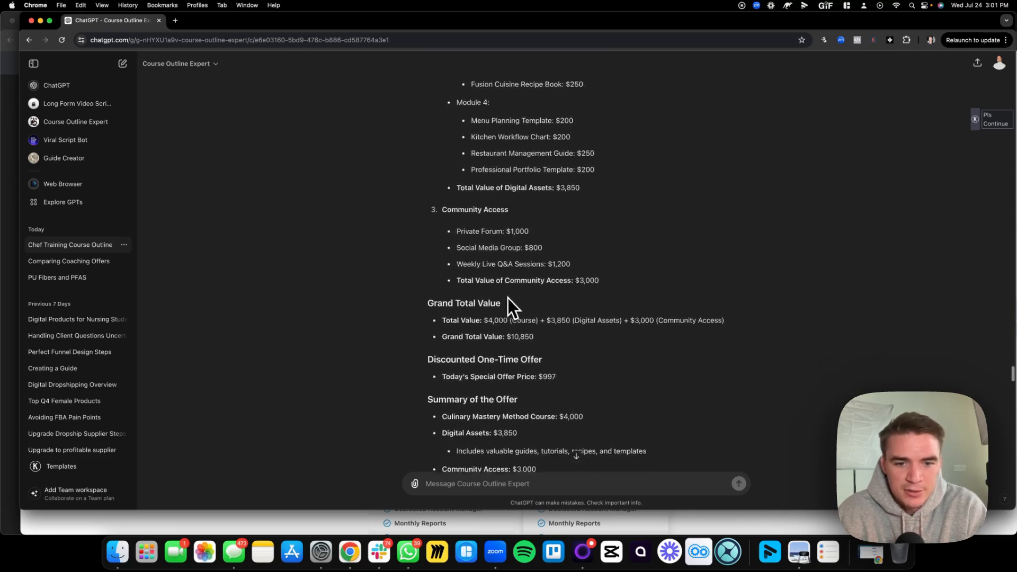
scroll(509, 299, down, 15)
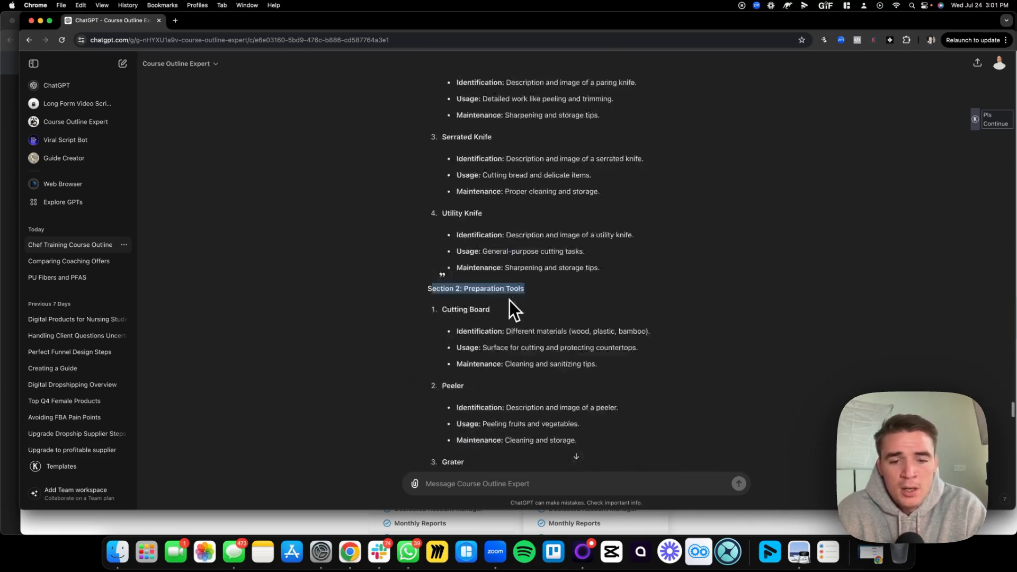
scroll(511, 304, down, 10)
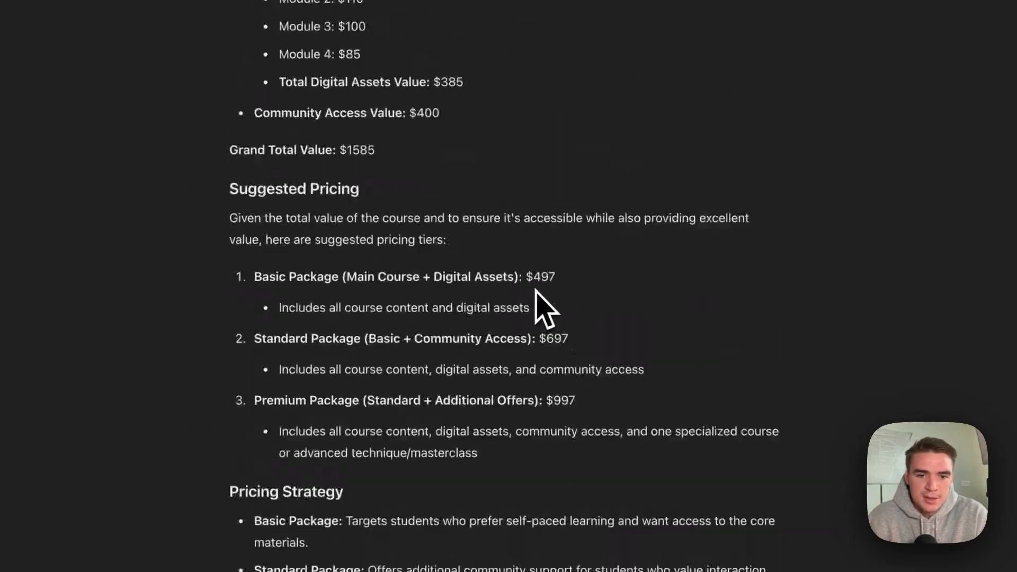
scroll(537, 297, up, 20)
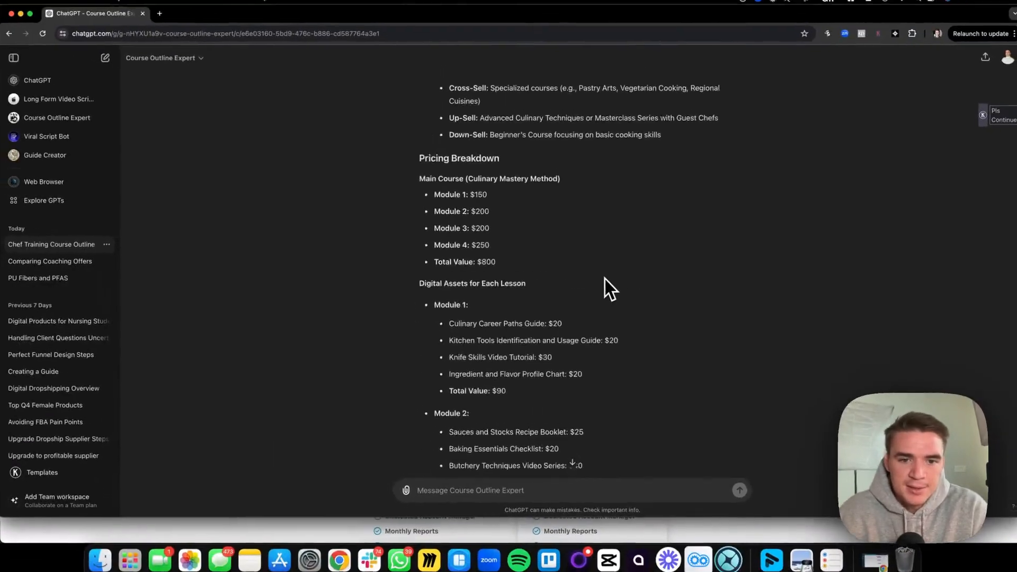
scroll(608, 279, down, 20)
scroll(608, 278, up, 15)
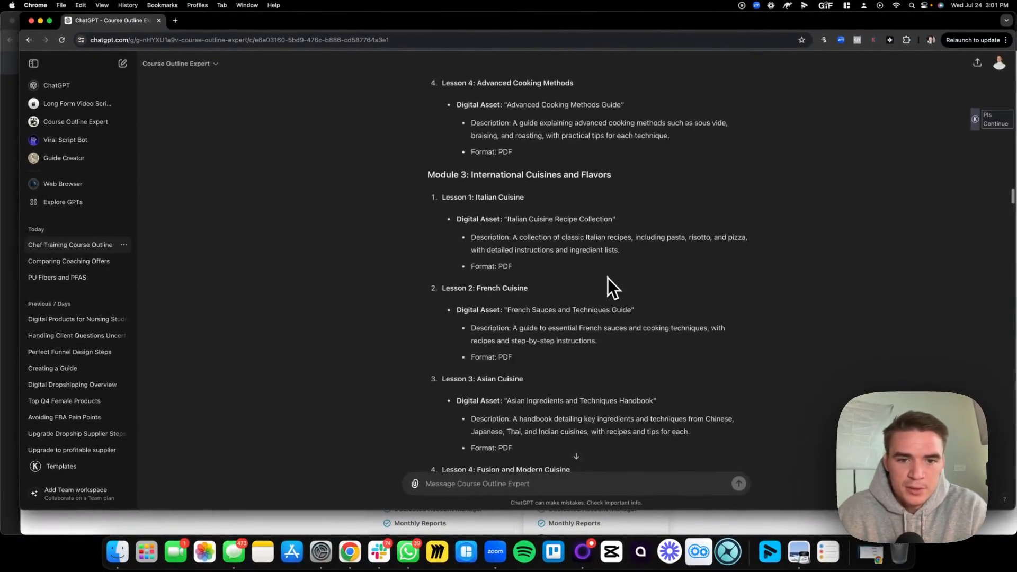
scroll(568, 269, up, 3)
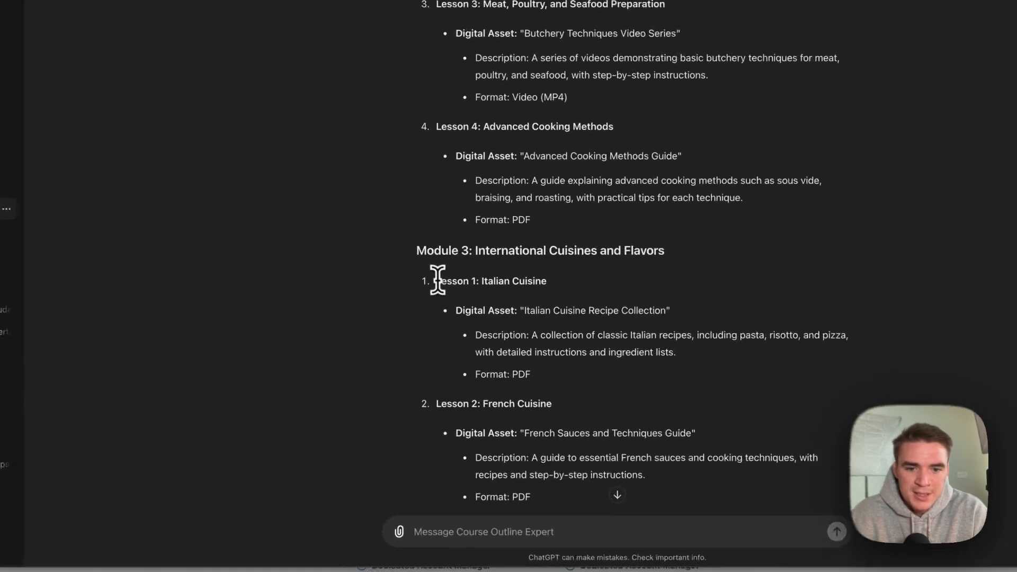
Copy the Module 3 heading together with the complete Lesson 1: Italian Cuisine entry, including its digital asset, description and format.
drag(443, 297, 544, 364)
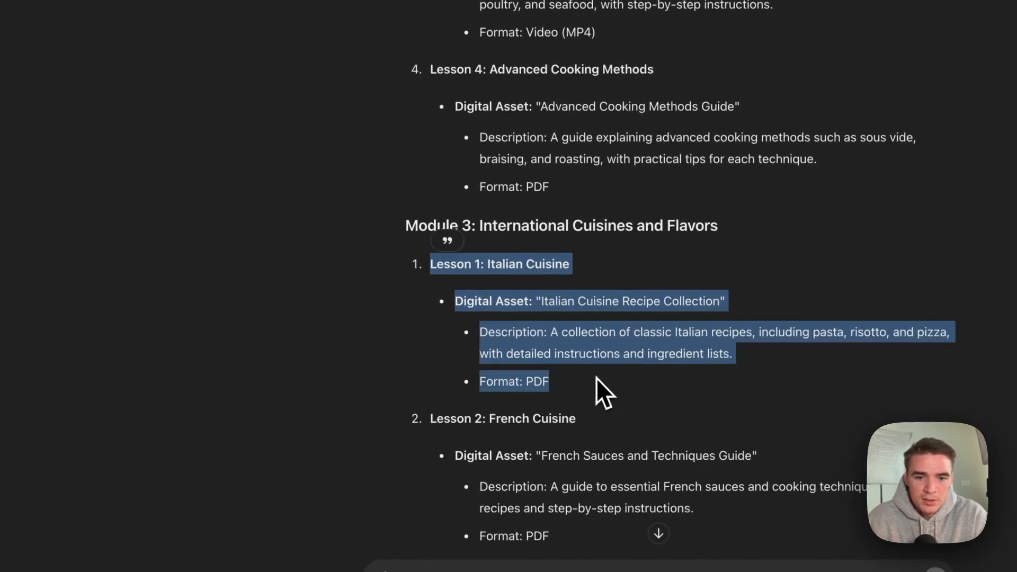
click(596, 378)
drag(407, 227, 593, 379)
key(super+c)
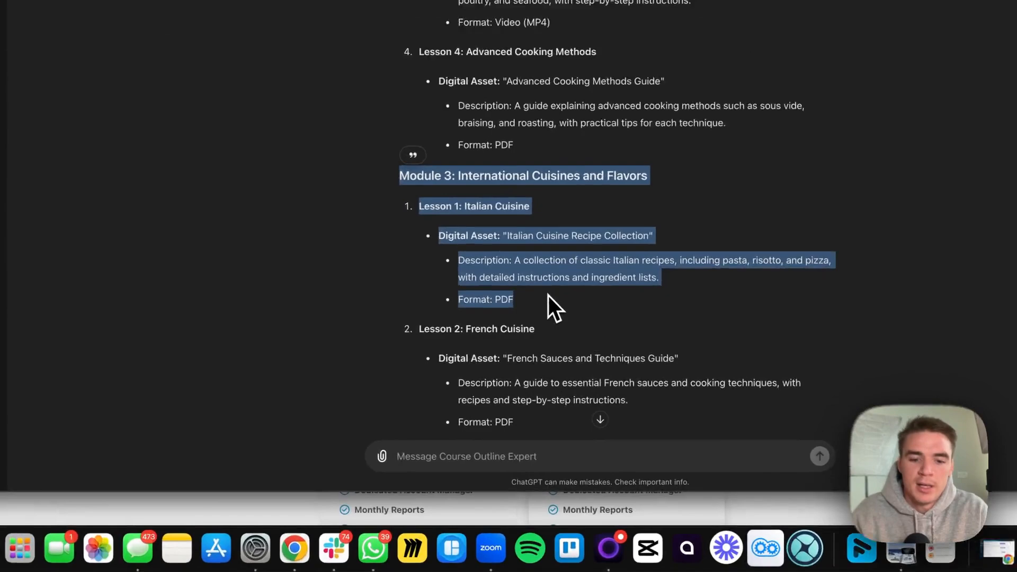
click(538, 365)
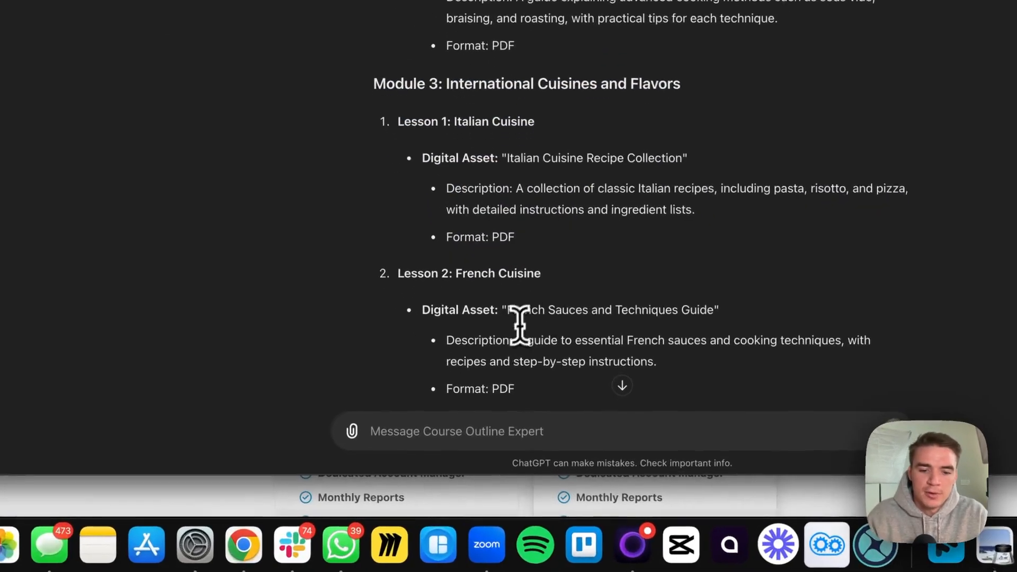
Start a new prompt to the Course Outline Expert with "I am taking lesson 1 mdoule 3 and".
click(483, 484)
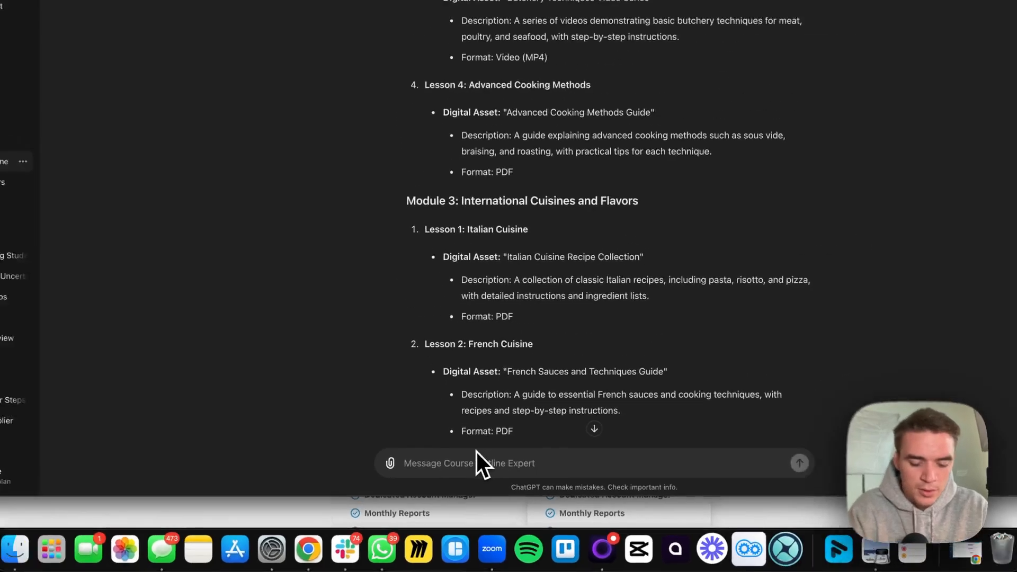
text(I am taki)
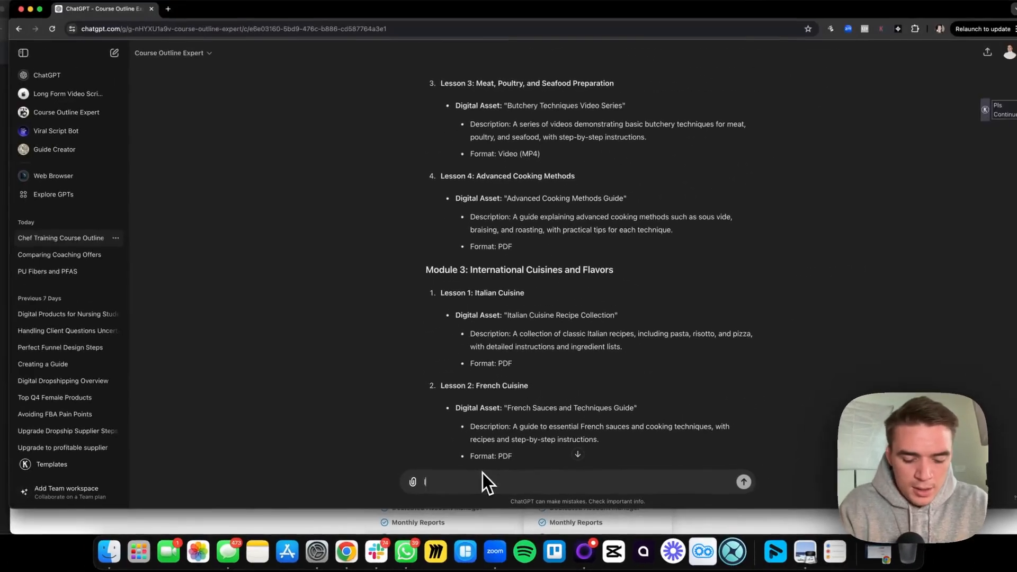
text(ng lesso)
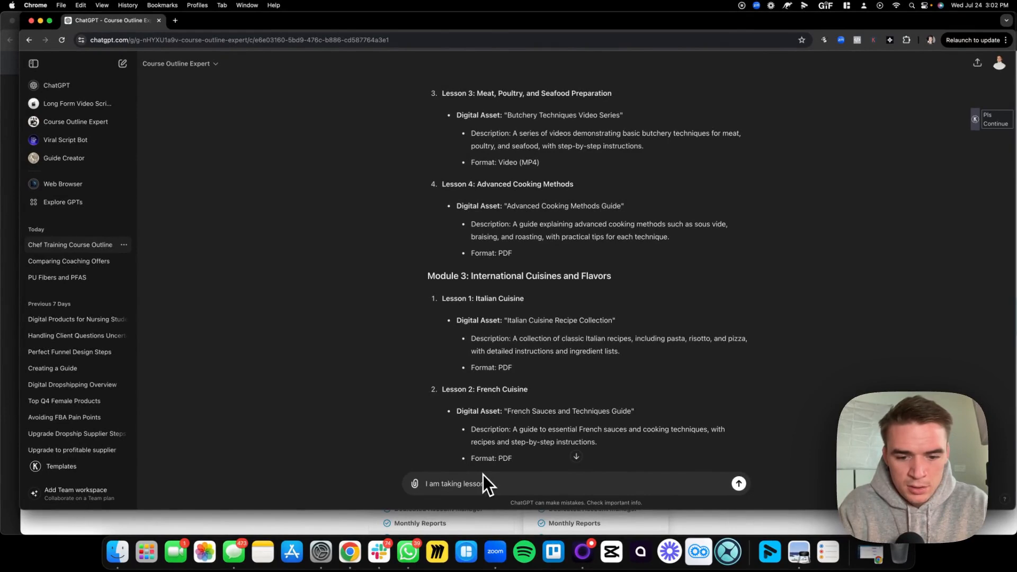
text(n 1 mdoul)
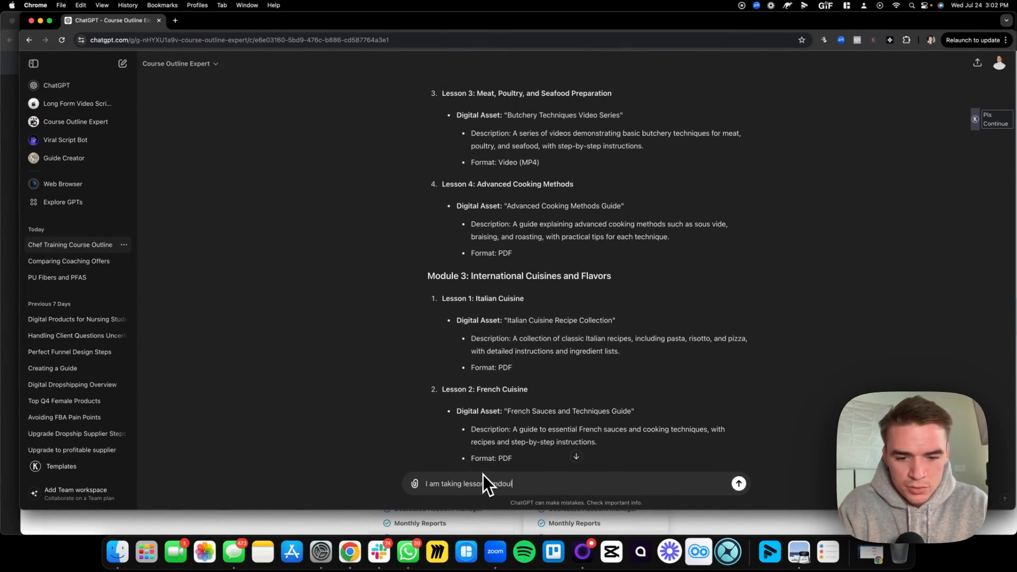
text(e 3 and )
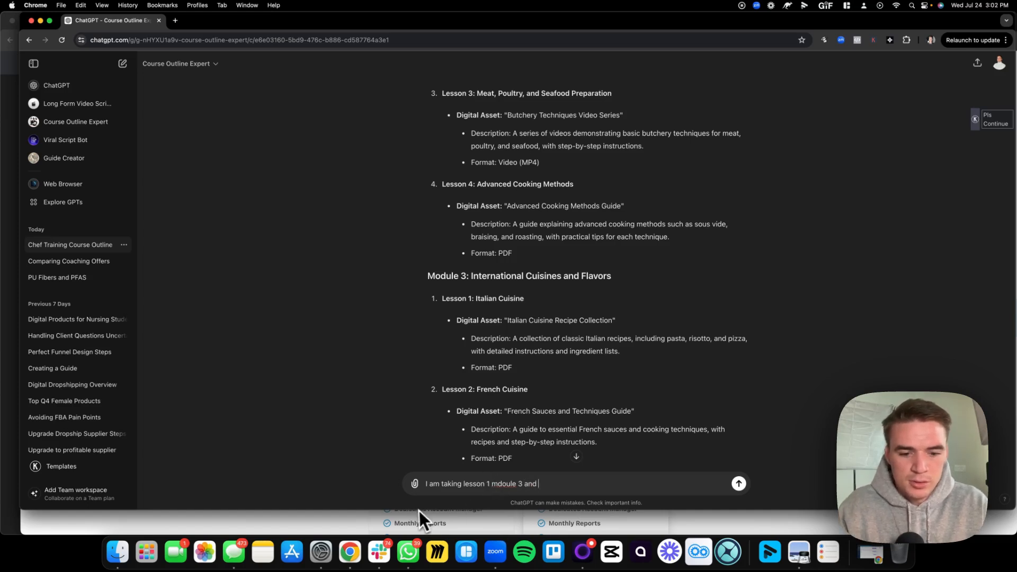
Continue the prompt with "I want to create an outline for the lesson so I can create the training for the course.".
text(I want to )
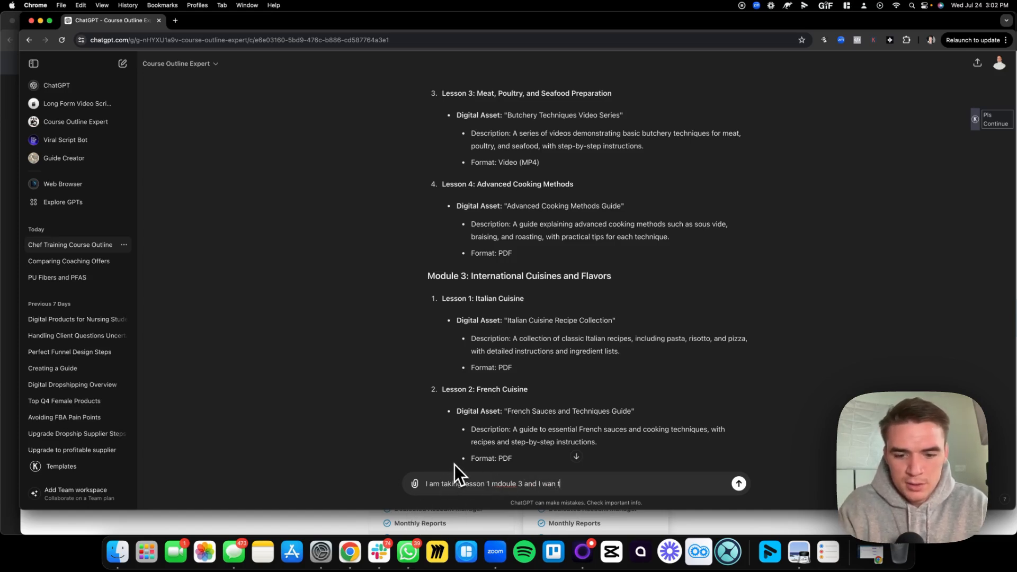
text(crea)
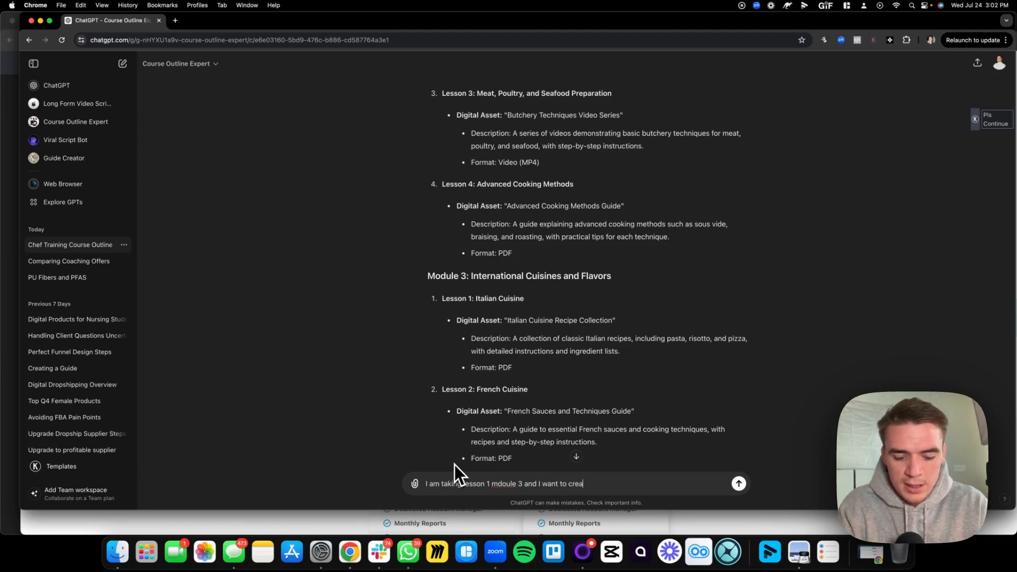
text(te a)
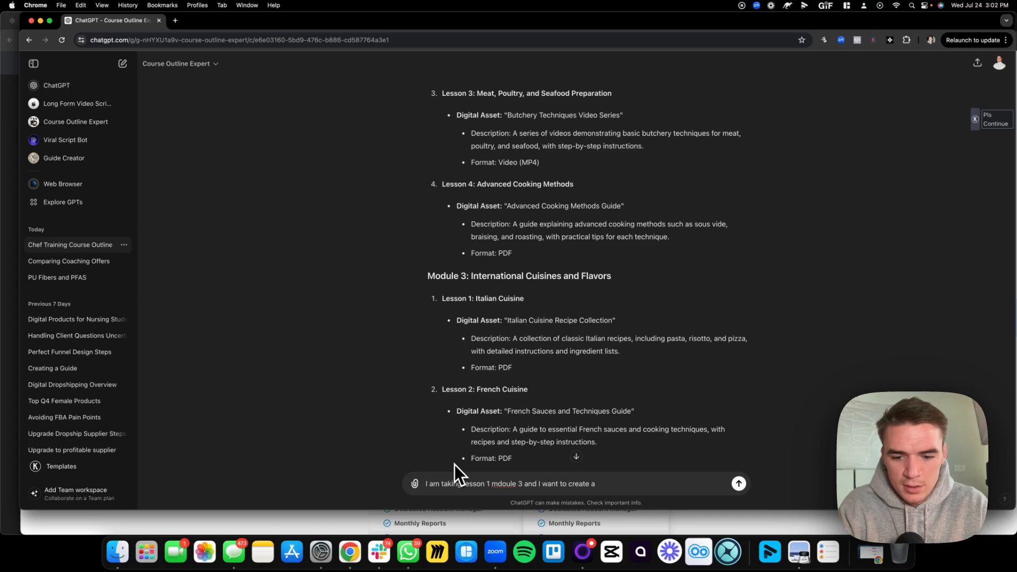
text(n outline for th)
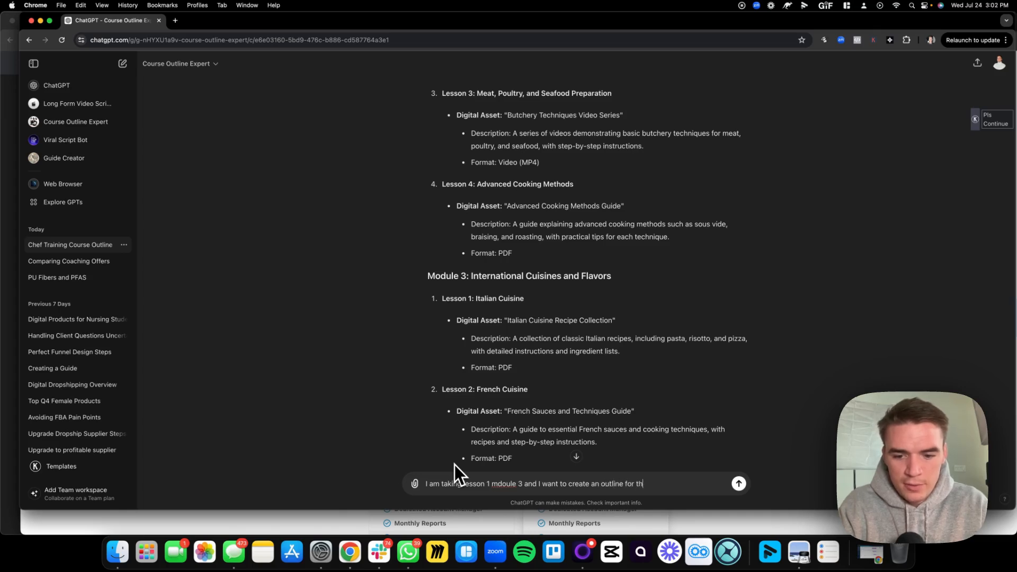
text(e lesson so I )
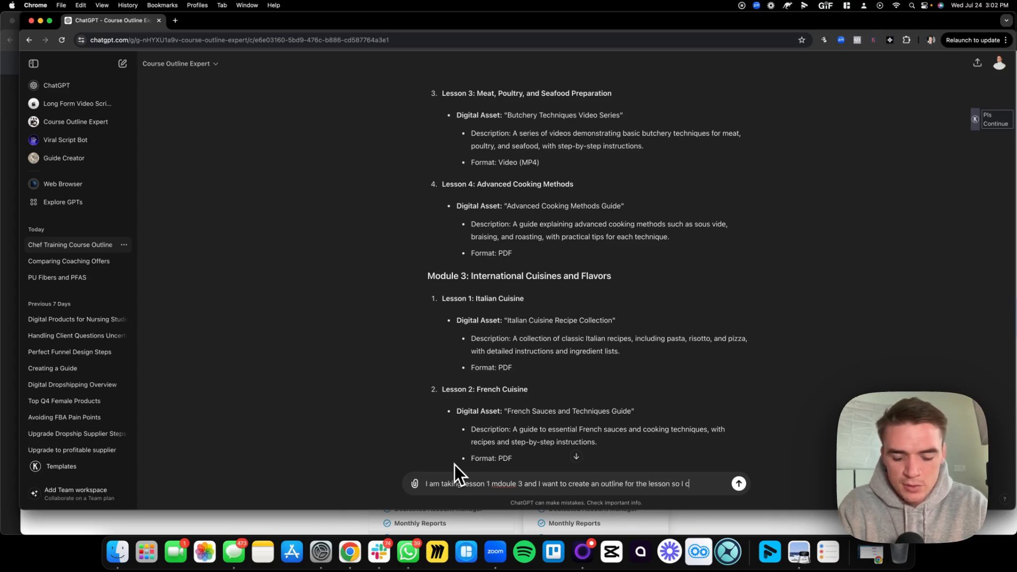
text(can create the )
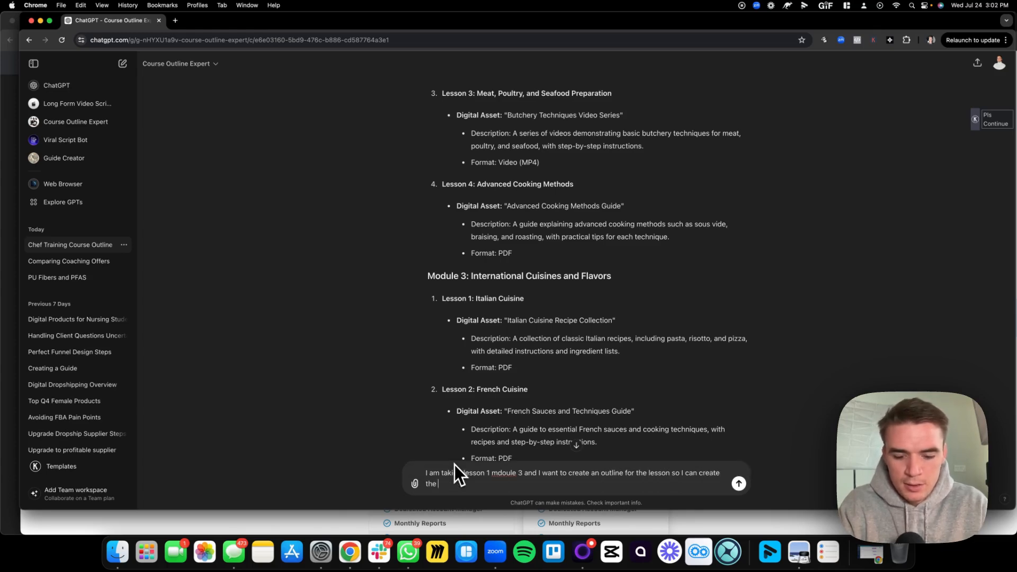
text(training for the course.)
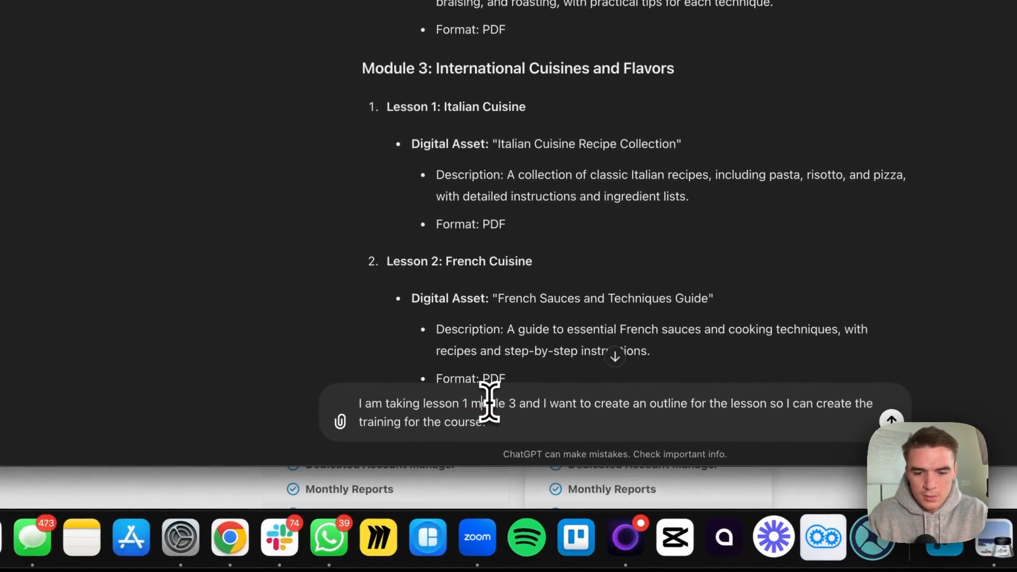
Correct the spelling of "module" in the prompt and continue its end with "Please create".
click(487, 404)
text(o)
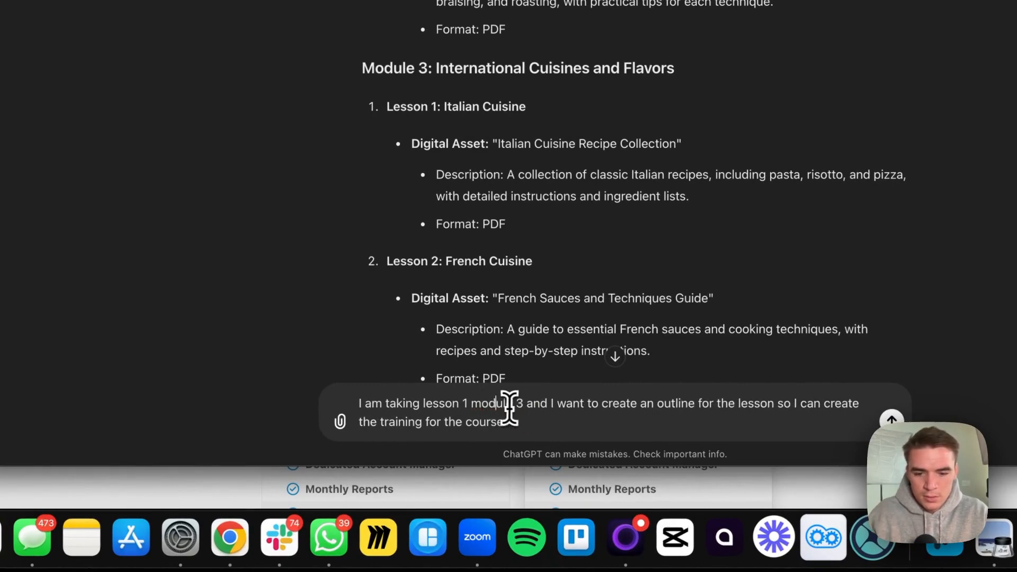
click(538, 418)
text(Please create)
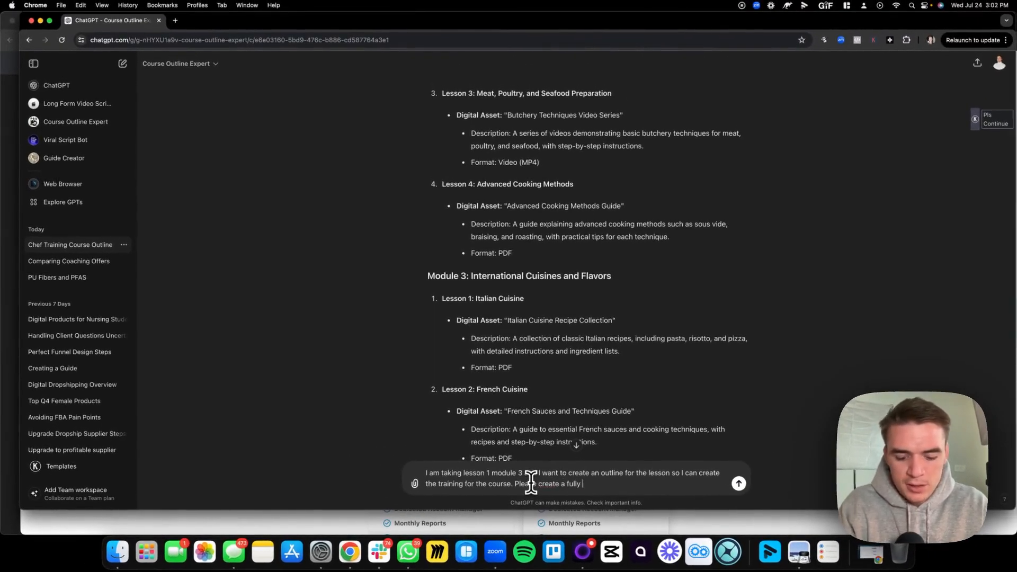
Continue the prompt with "a fully descriptive and fluid outline that will help me create a lesson that will 100% deliver the promise outcome of that lesson.".
text(a fully descriptive and fluid outline that wi)
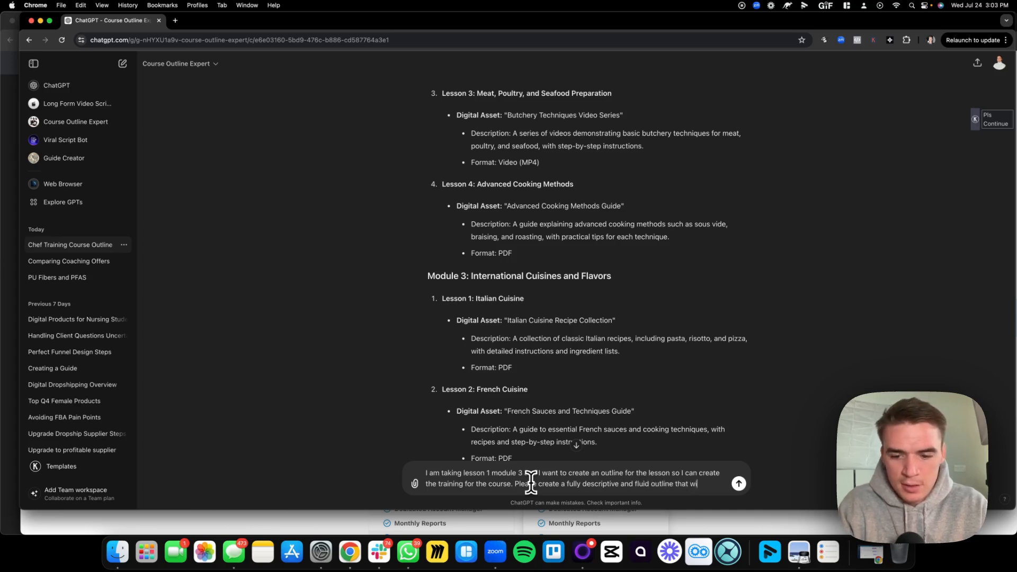
text(me create a lesson that will 100)
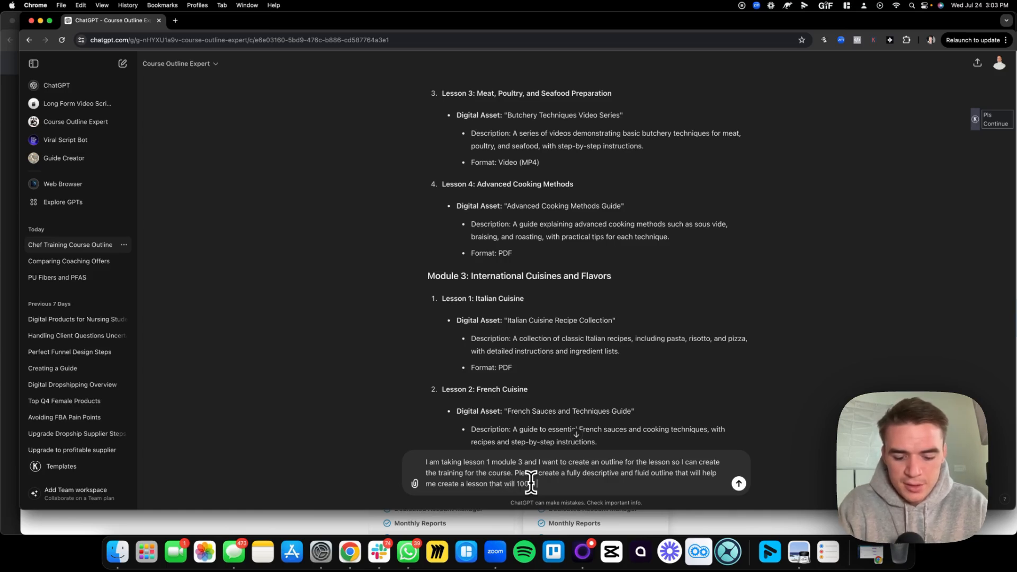
text(the promise outcome of that lesson.)
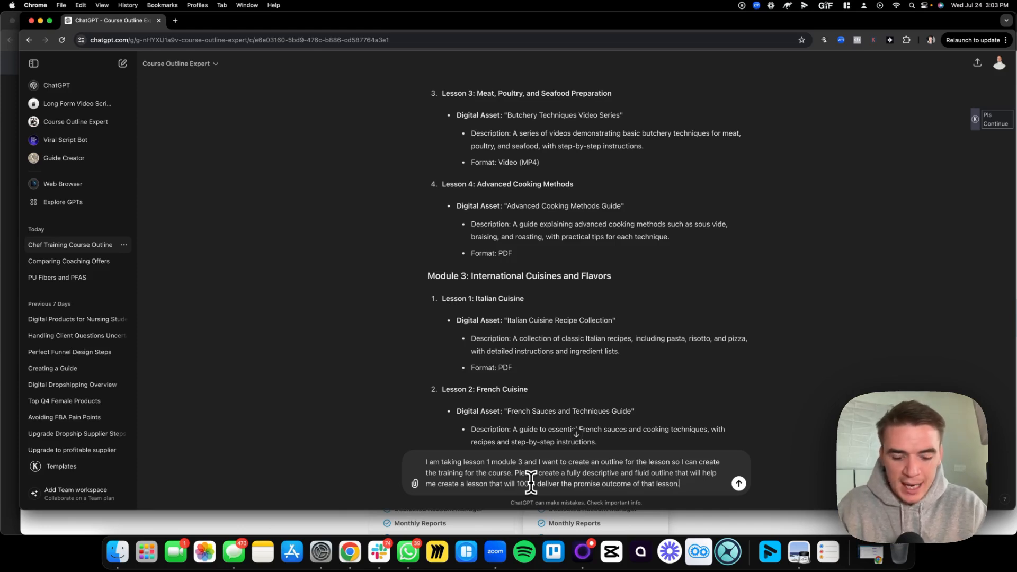
Paste the copied Module 3, Lesson 1: Italian Cuisine details below the request, separated by a blank line, and send the prompt.
key(shift+Return)
key(shift+Return)
key(super+v)
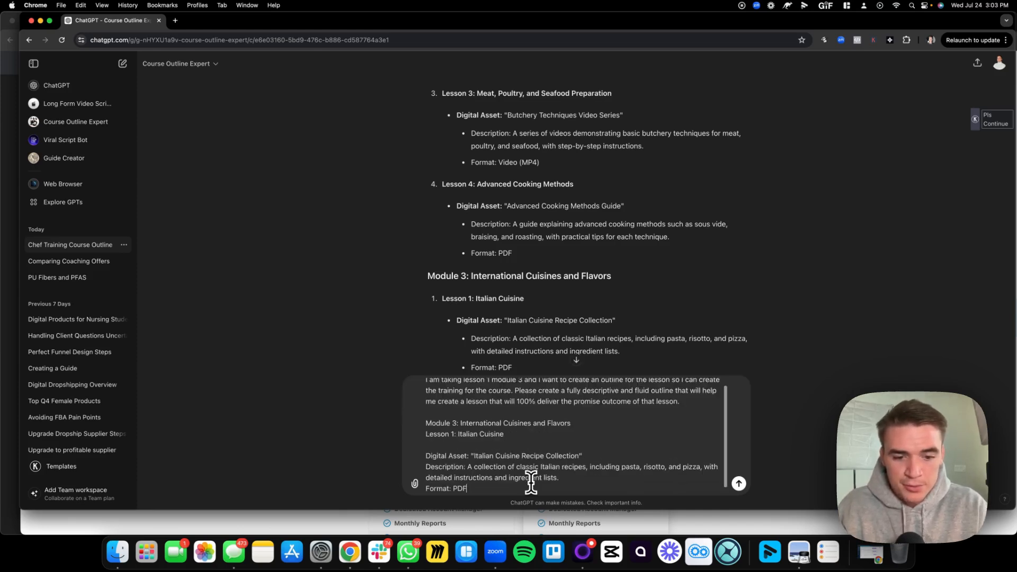
key(Return)
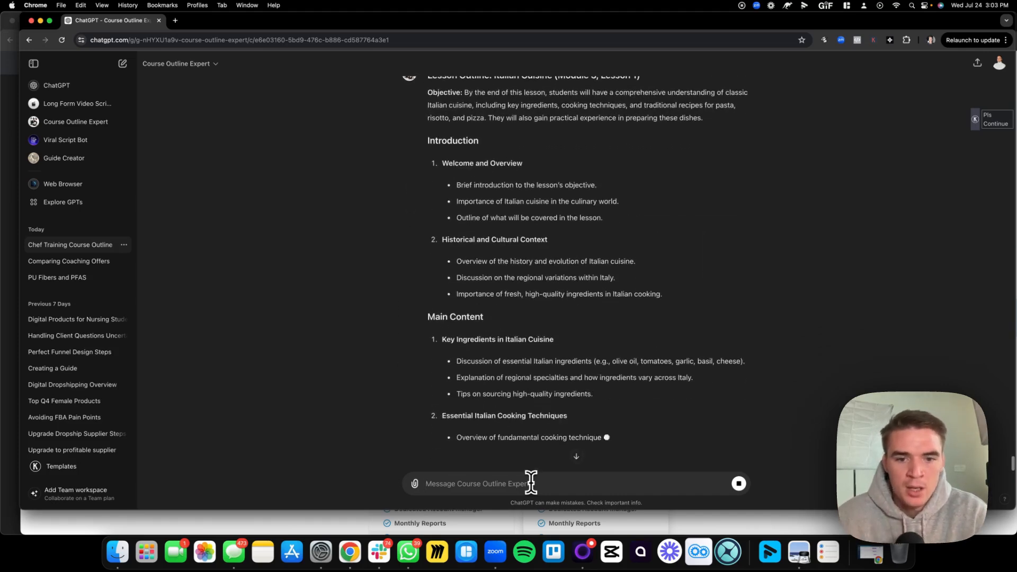
Read the generated Italian Cuisine lesson outline from its objective and introduction through the main content and the recipes section.
scroll(519, 238, up, 2)
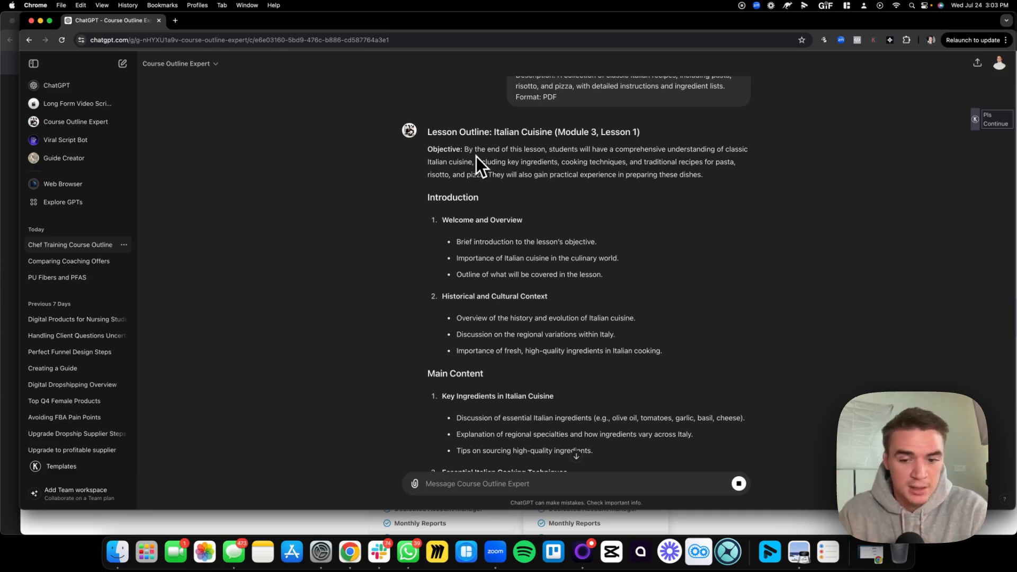
scroll(473, 160, down, 5)
scroll(487, 178, down, 5)
scroll(506, 189, down, 7)
scroll(538, 180, up, 7)
scroll(548, 179, up, 10)
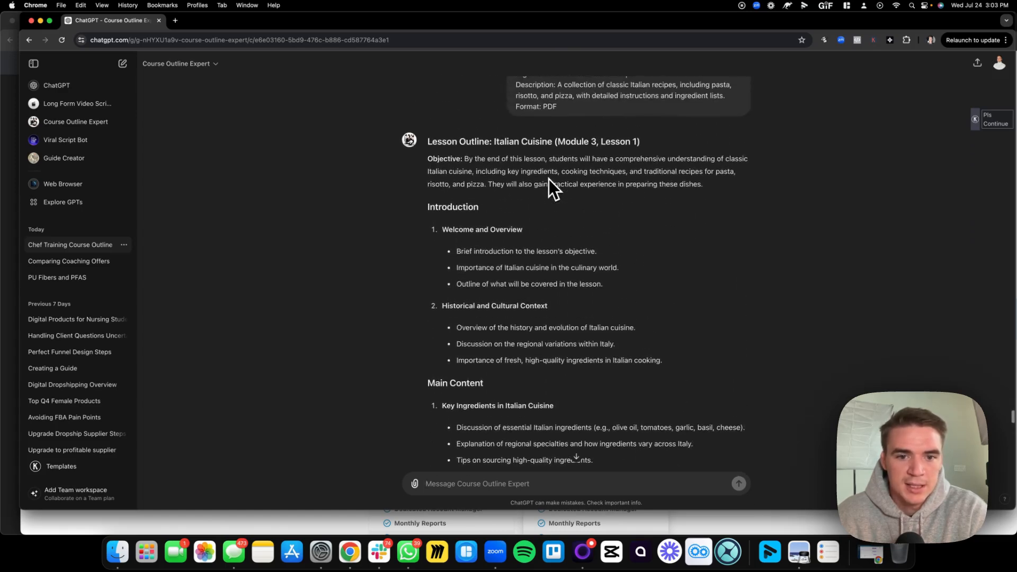
scroll(480, 297, down, 4)
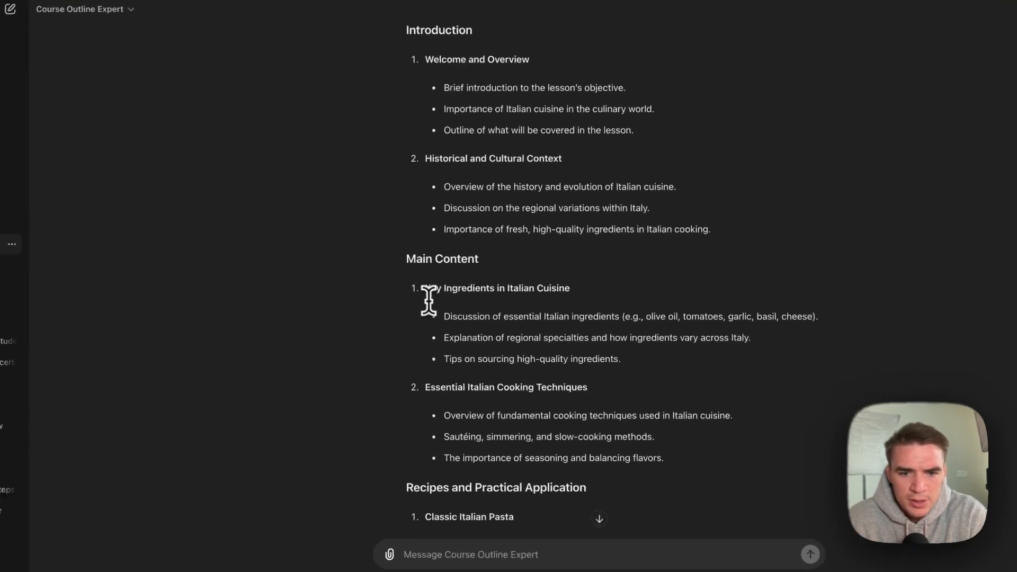
drag(448, 279, 579, 295)
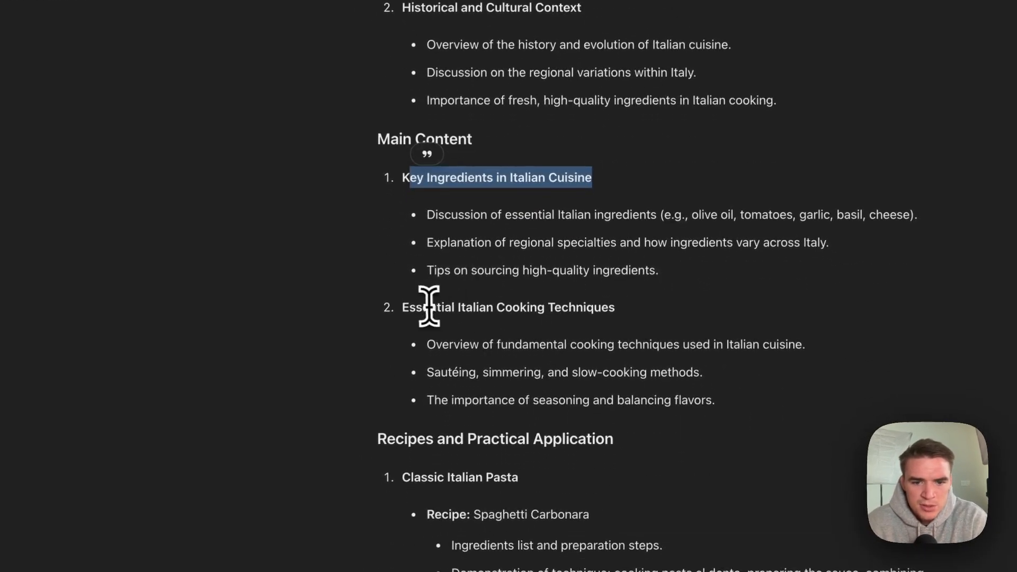
drag(410, 307, 592, 318)
scroll(586, 352, down, 5)
drag(378, 263, 614, 264)
scroll(589, 334, down, 5)
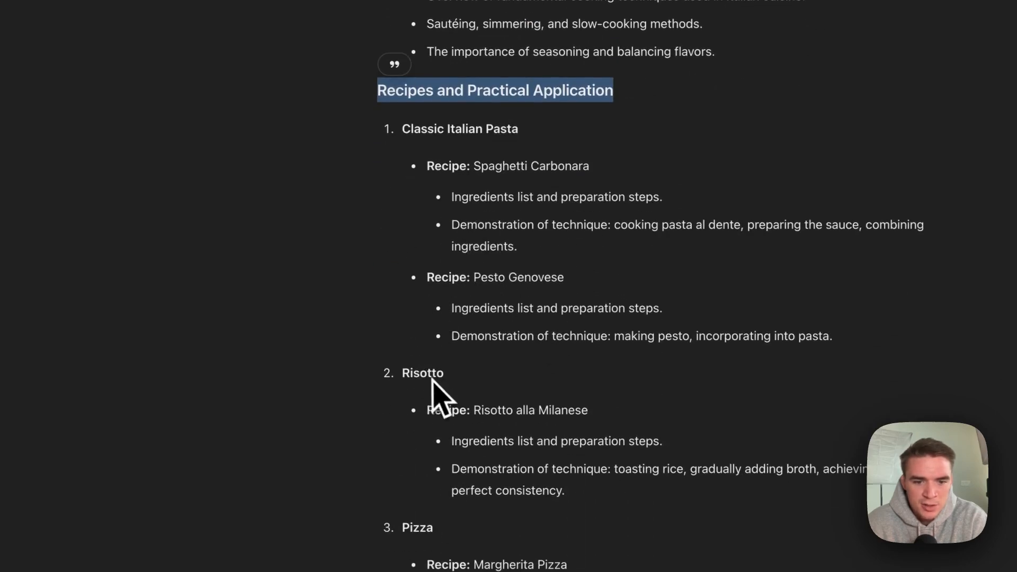
scroll(429, 387, down, 5)
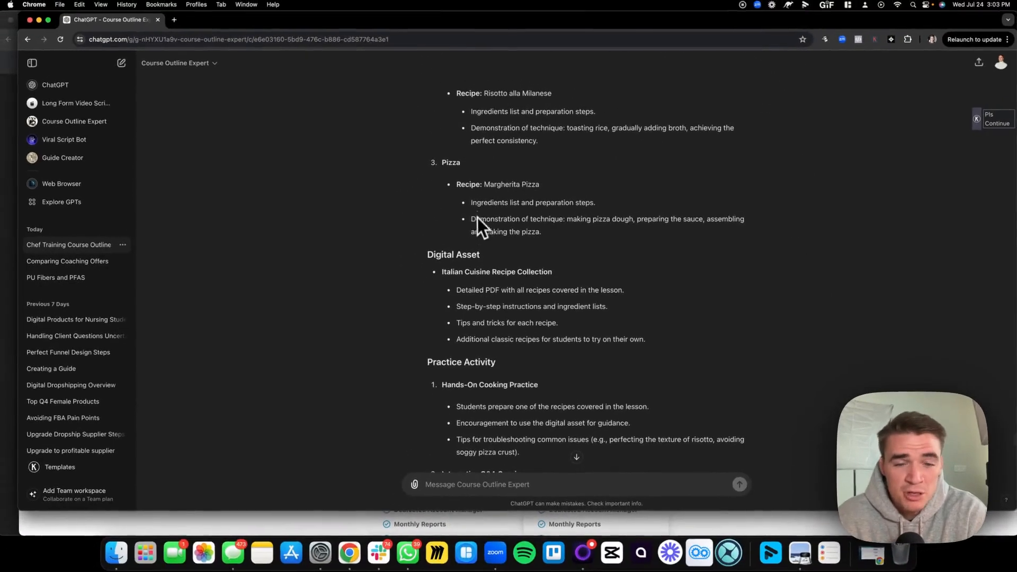
Examine the rest of the lesson outline, covering the digital asset, practice activity, review and wrap-up, and appendices.
scroll(493, 194, down, 2)
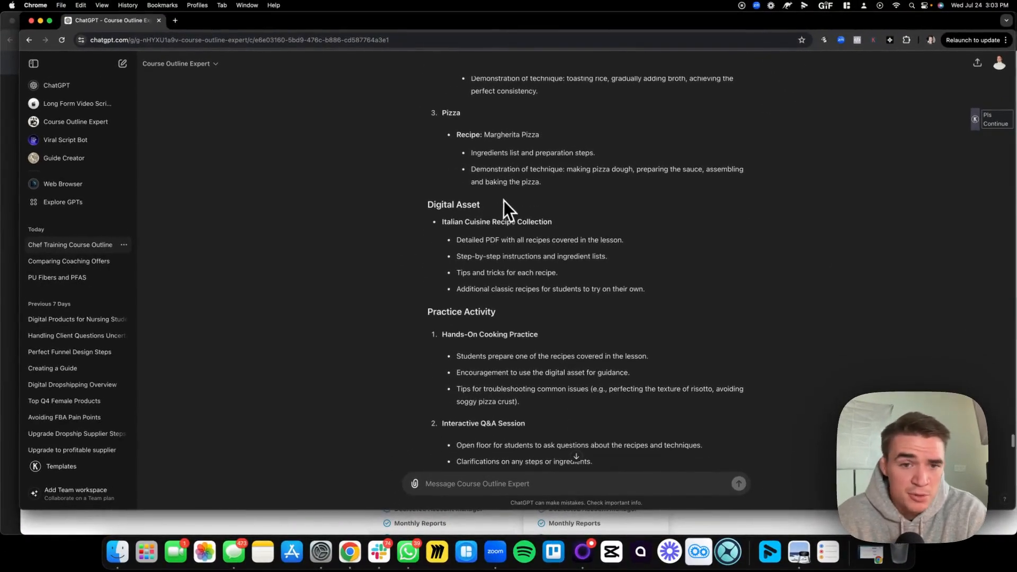
scroll(519, 223, down, 2)
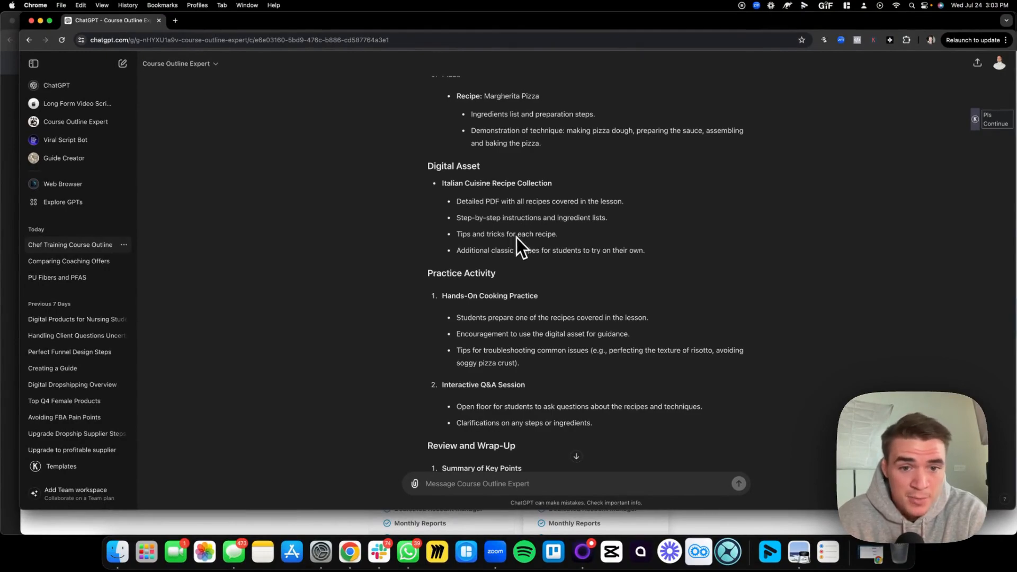
drag(446, 184, 618, 250)
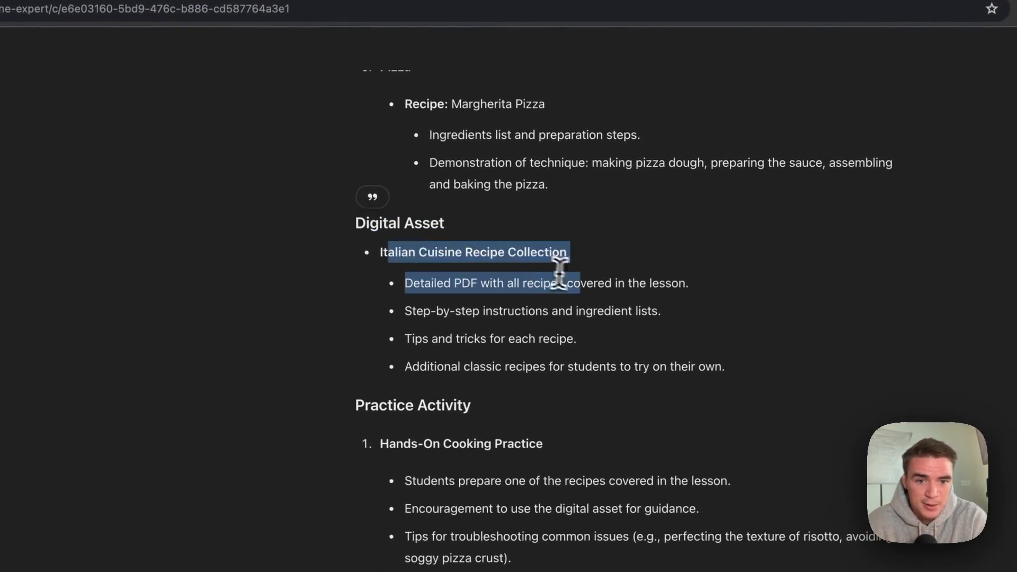
scroll(527, 387, down, 4)
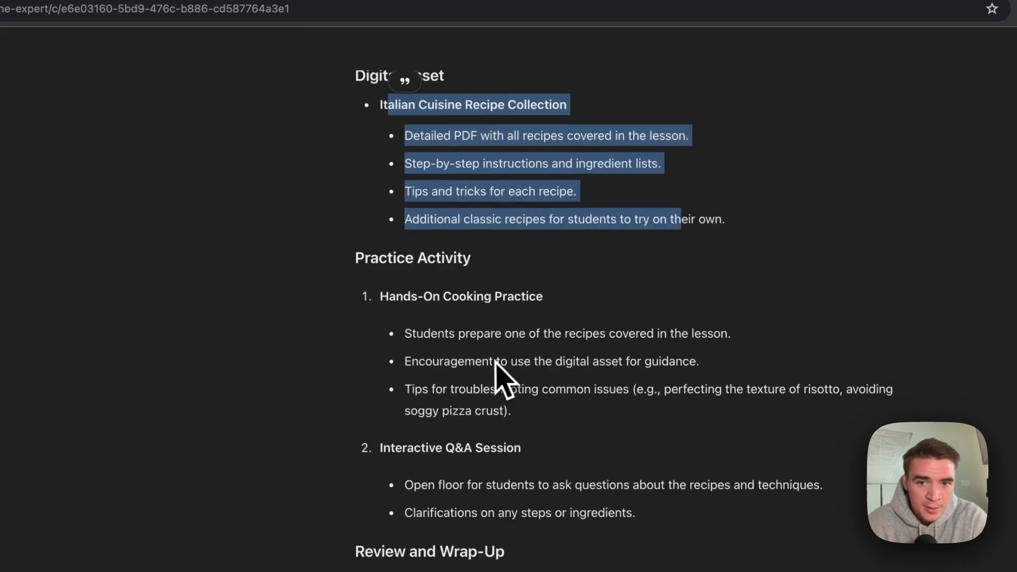
scroll(501, 371, down, 2)
click(424, 210)
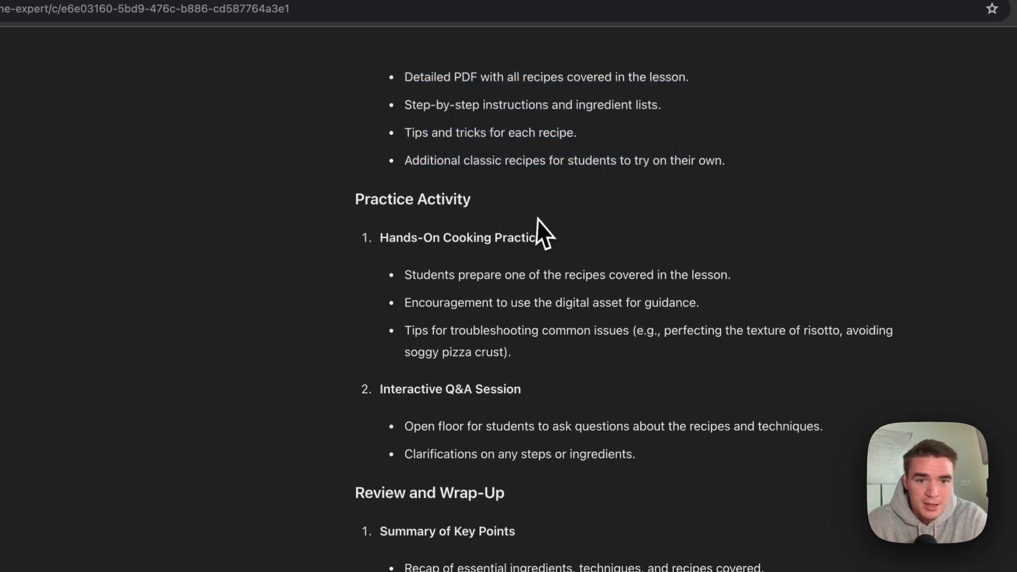
triple_click(440, 203)
scroll(480, 254, down, 3)
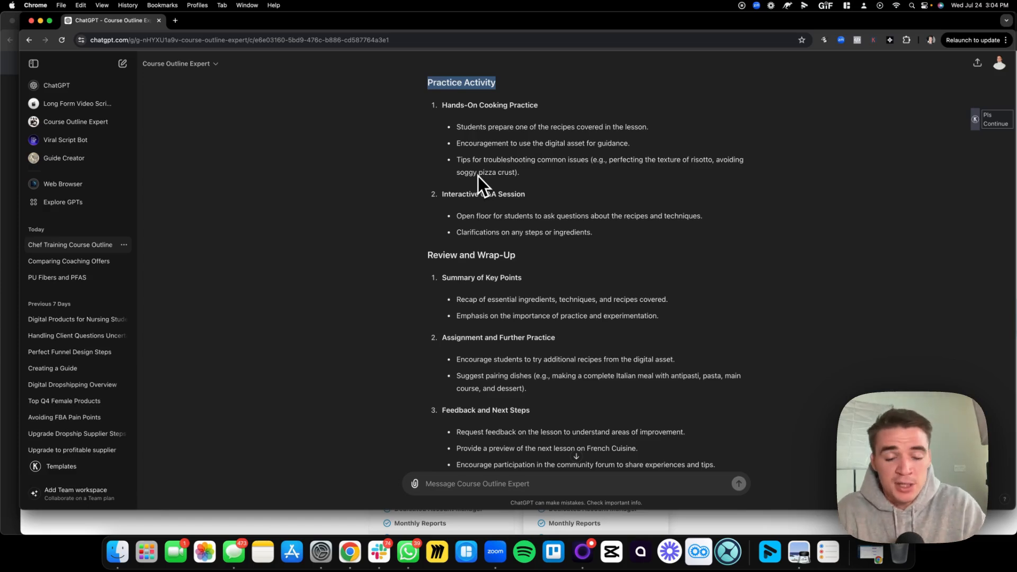
scroll(479, 173, down, 5)
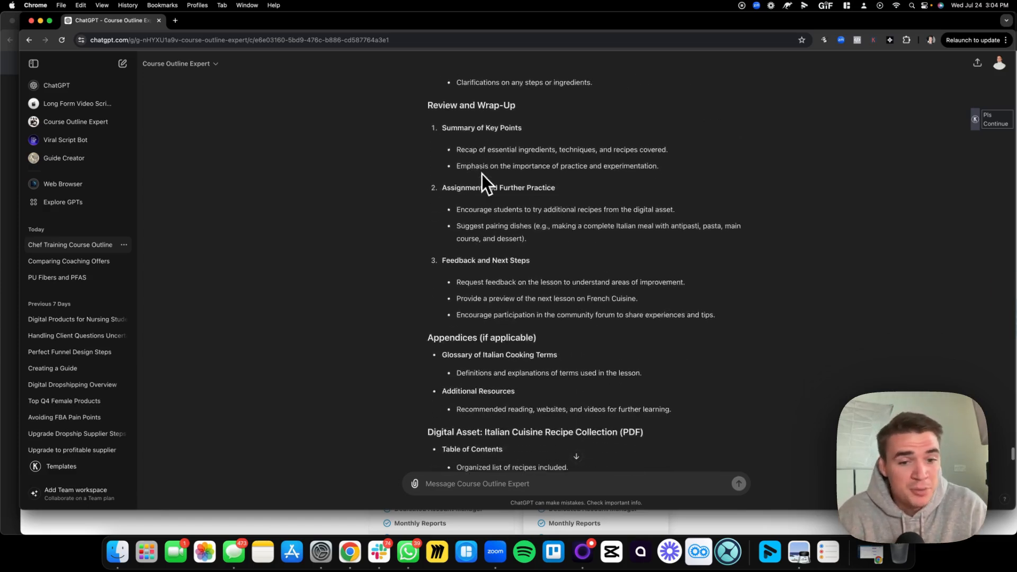
scroll(482, 178, down, 1)
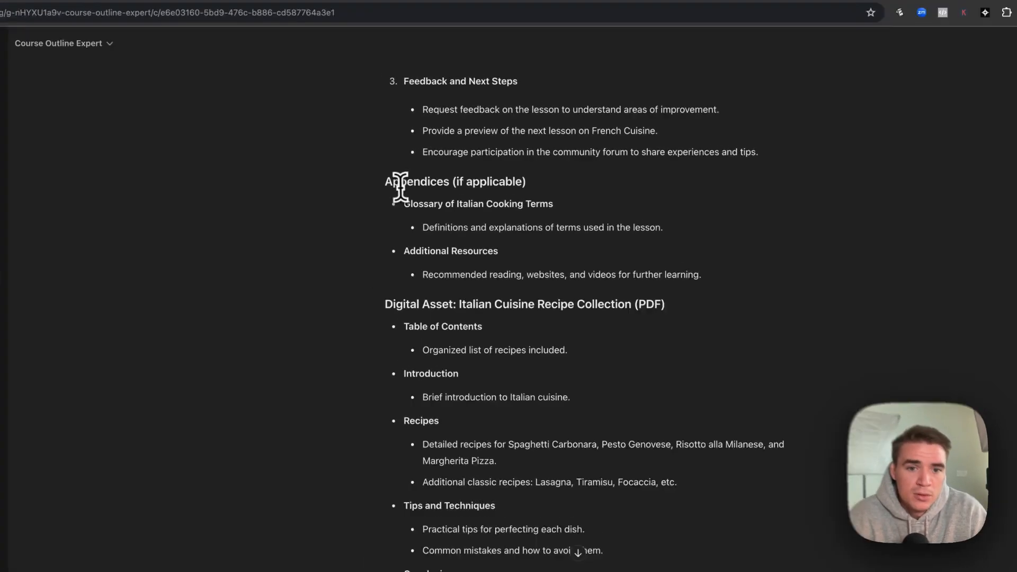
drag(428, 170, 650, 242)
scroll(530, 323, down, 4)
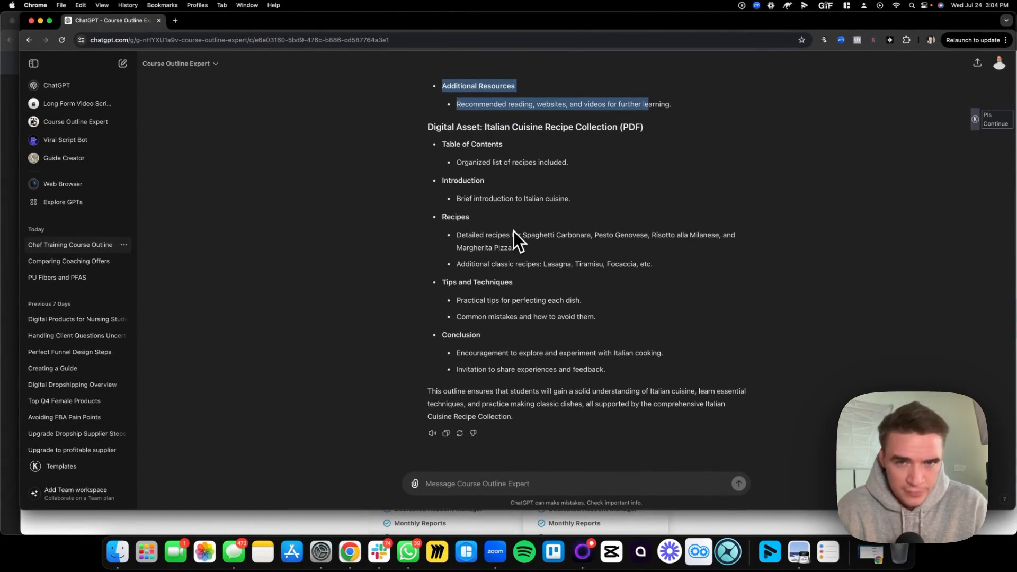
Replace the conversation's first message with "i'm a coach in fitness but I don't know where to start." and resend it.
scroll(508, 221, up, 15)
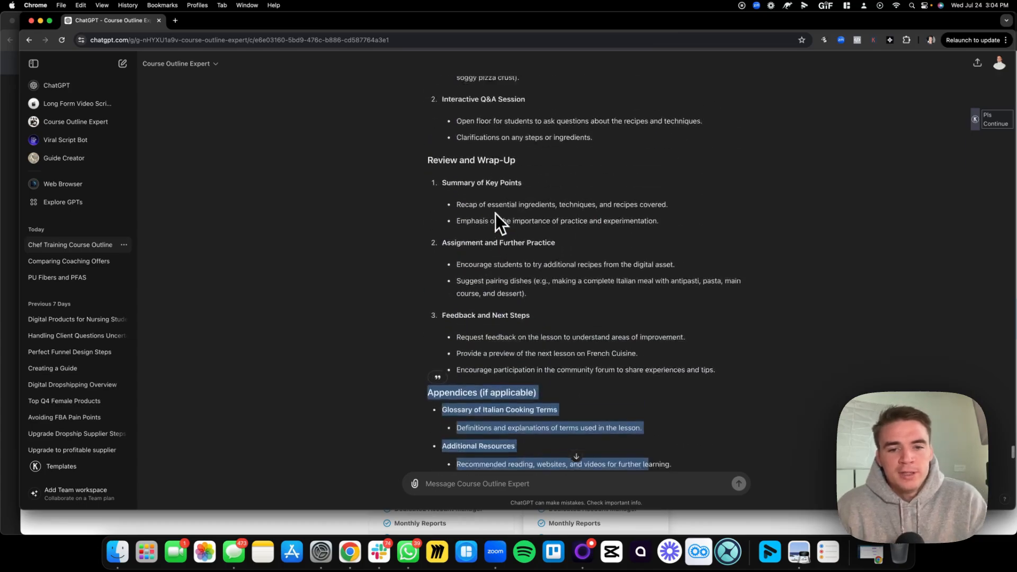
scroll(489, 211, up, 20)
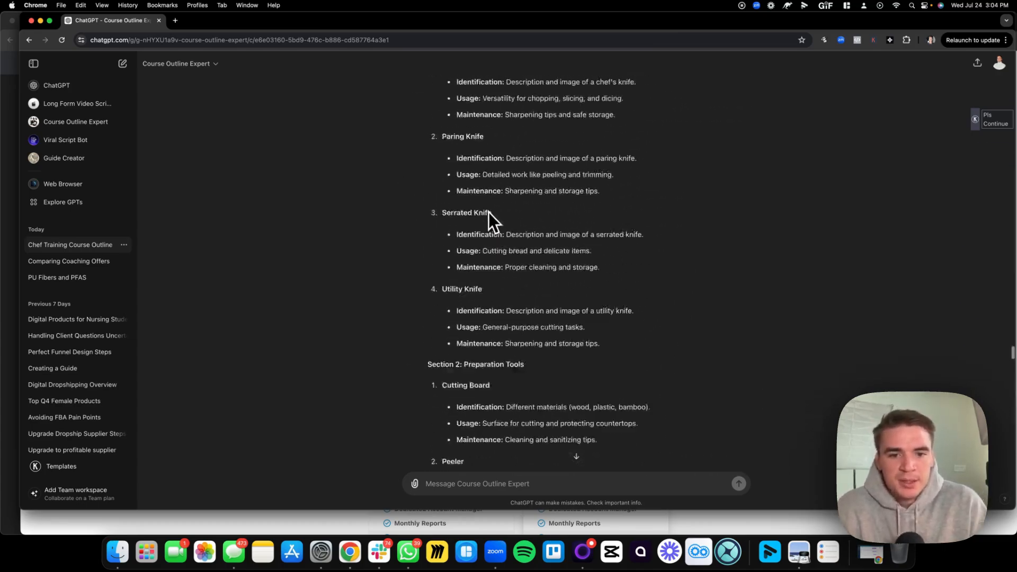
scroll(488, 211, up, 20)
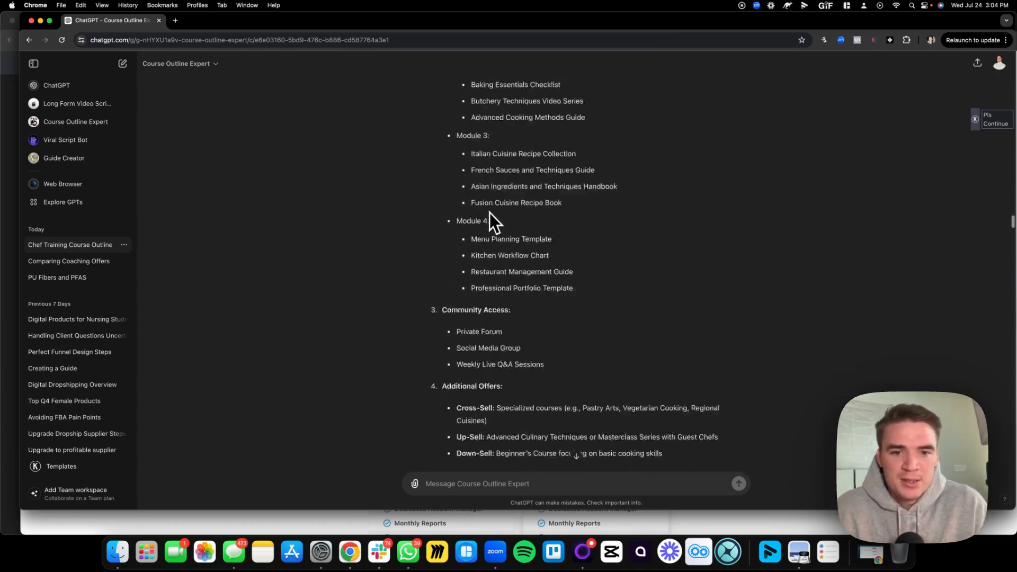
scroll(487, 212, up, 20)
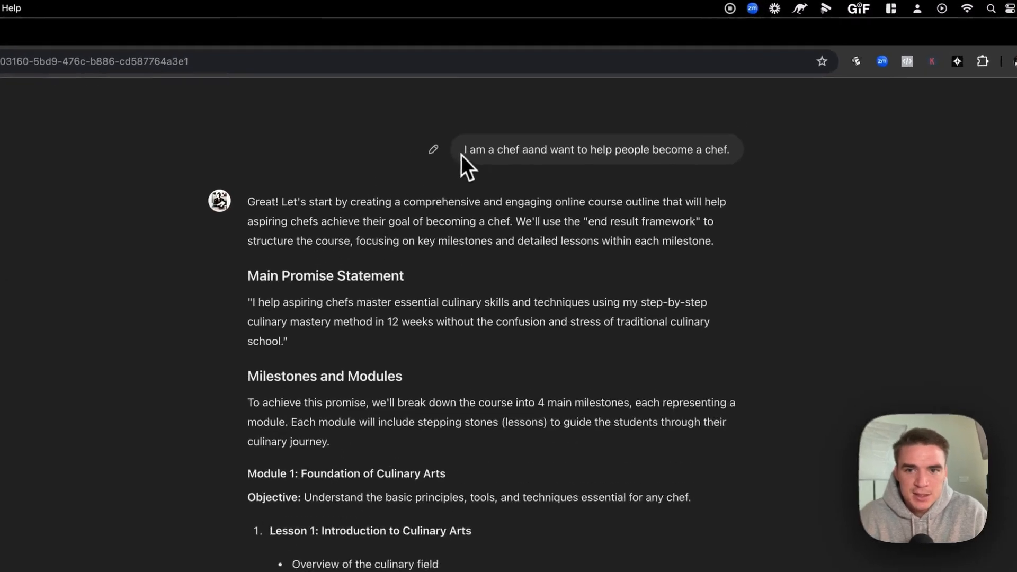
drag(566, 101, 707, 107)
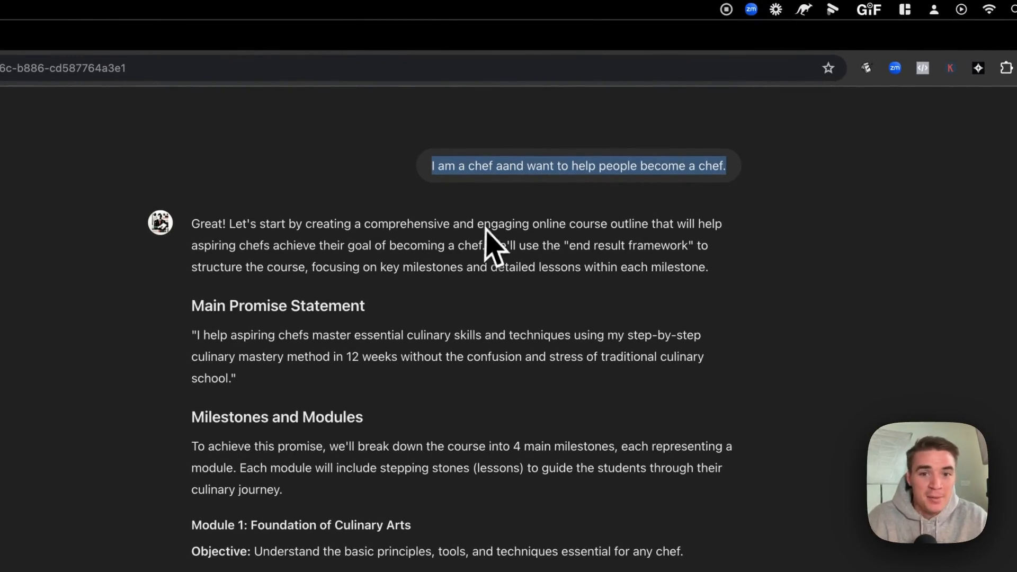
click(398, 166)
key(super+a)
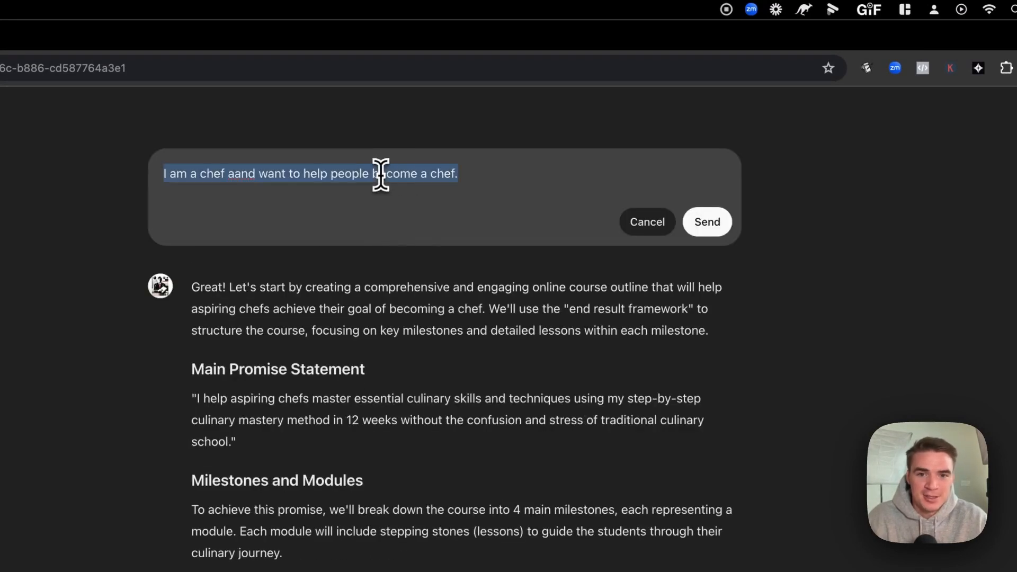
key(BackSpace)
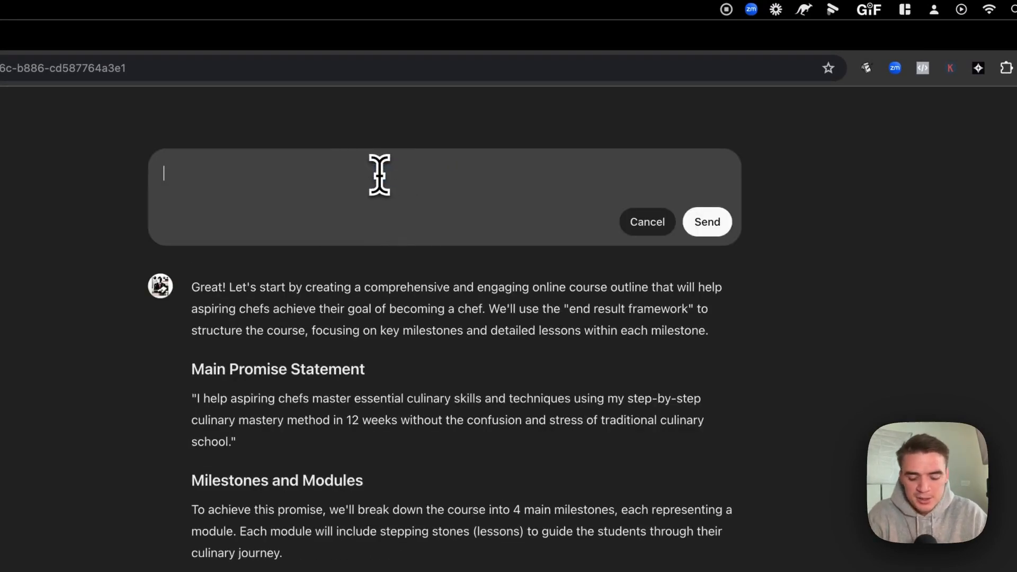
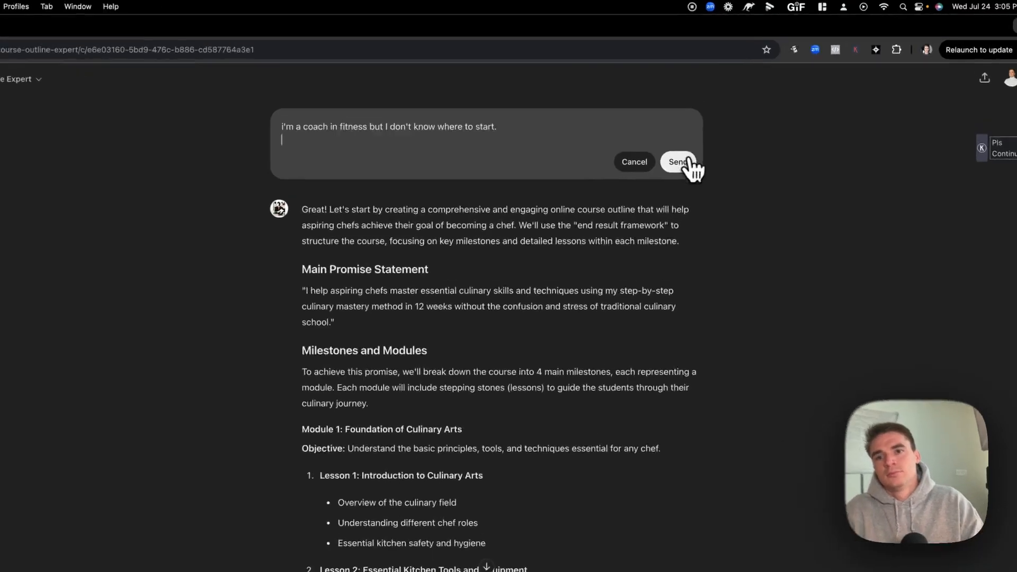
click(695, 131)
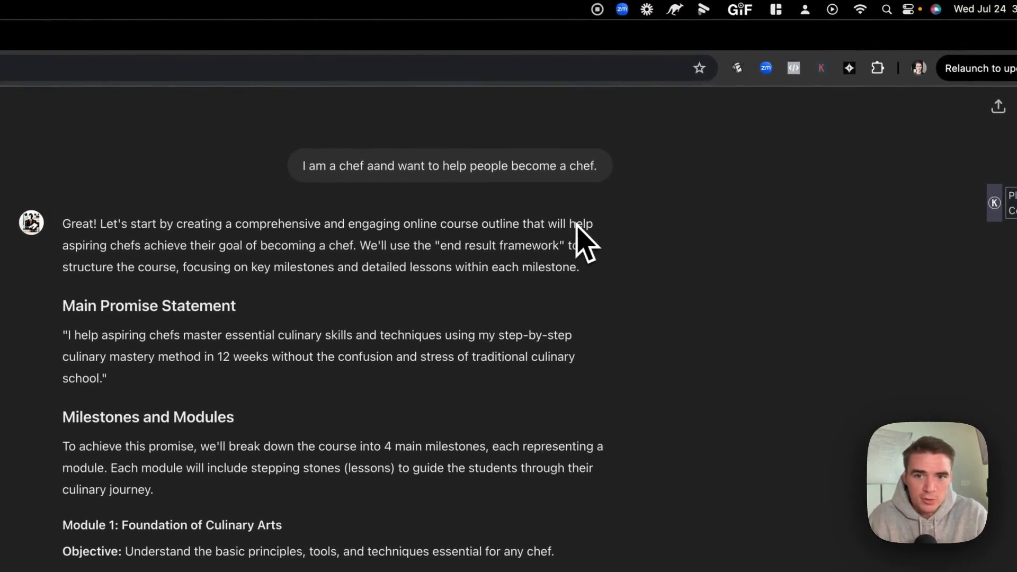
click(593, 201)
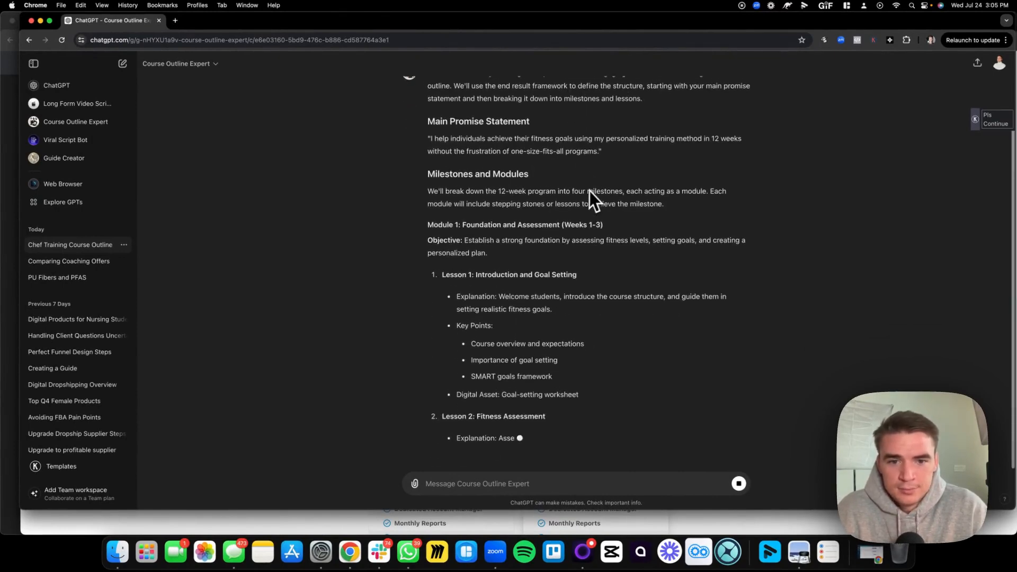
Review the main promise statement and the first modules of the new fitness coaching course outline.
scroll(582, 198, up, 3)
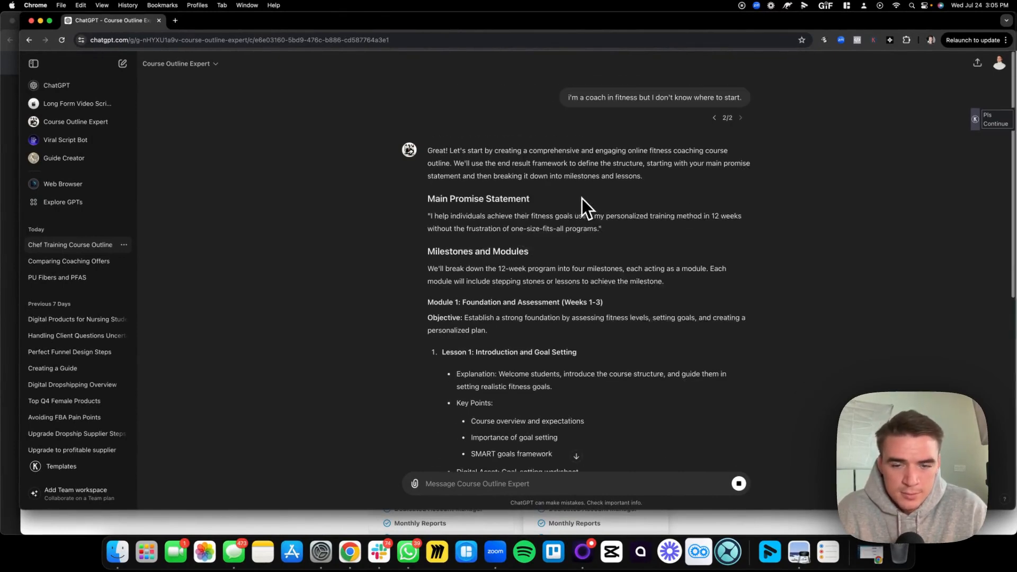
drag(512, 228, 600, 231)
click(602, 230)
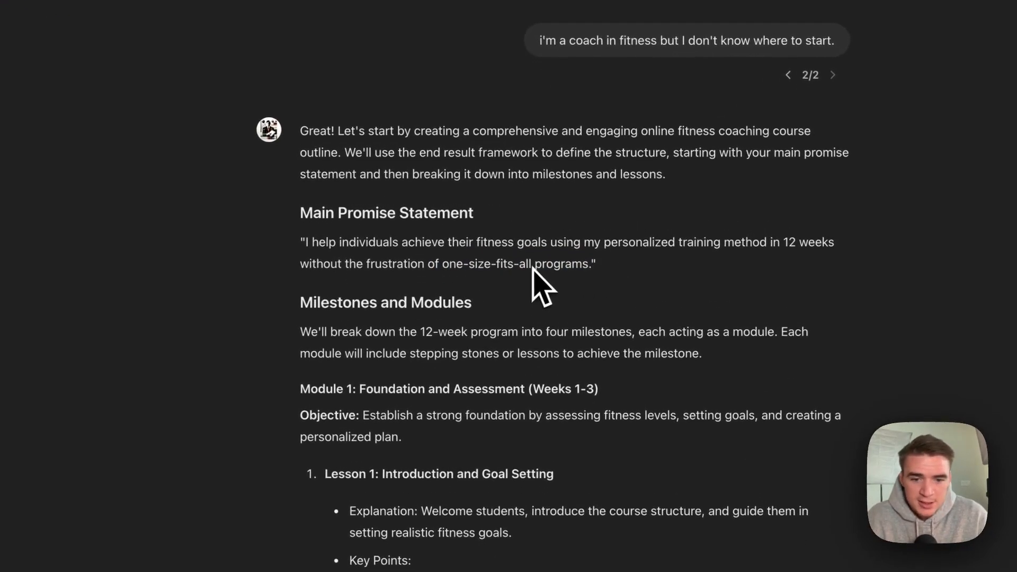
scroll(531, 272, down, 5)
scroll(531, 270, up, 5)
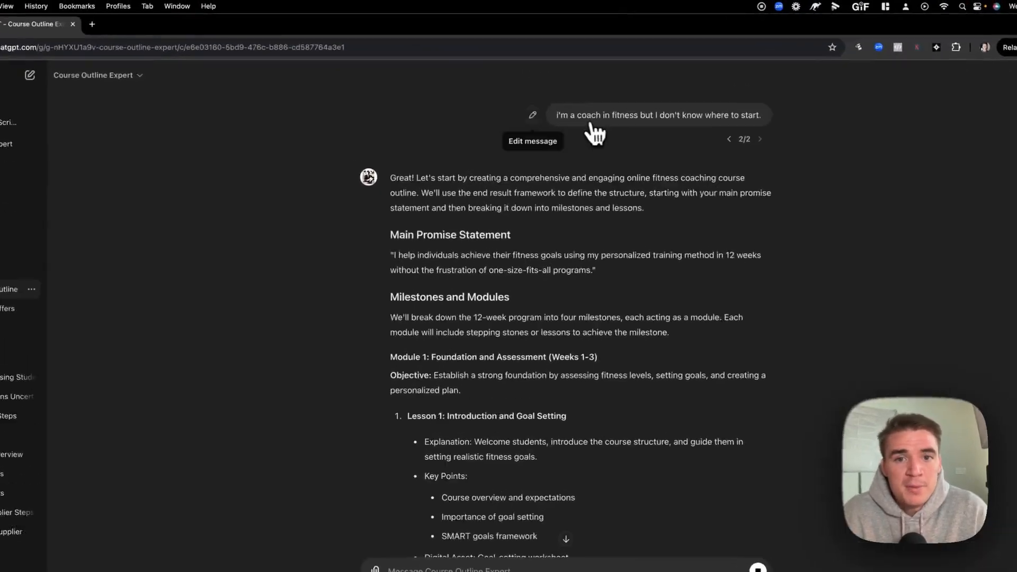
Extend the first message with "I want to help busy moms who are overweight after having a baby" and resend it.
click(548, 97)
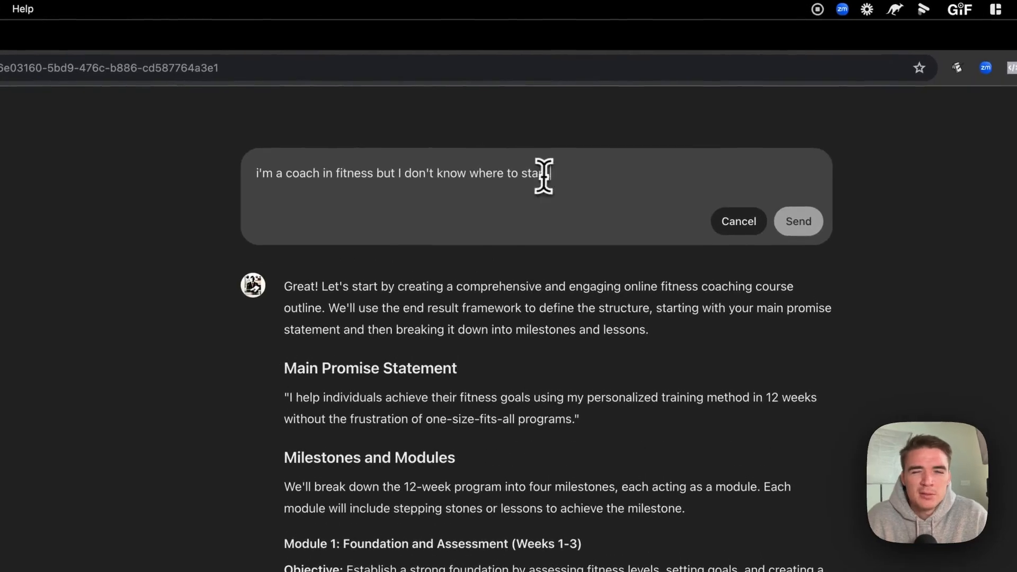
click(568, 174)
key(BackSpace)
text(.)
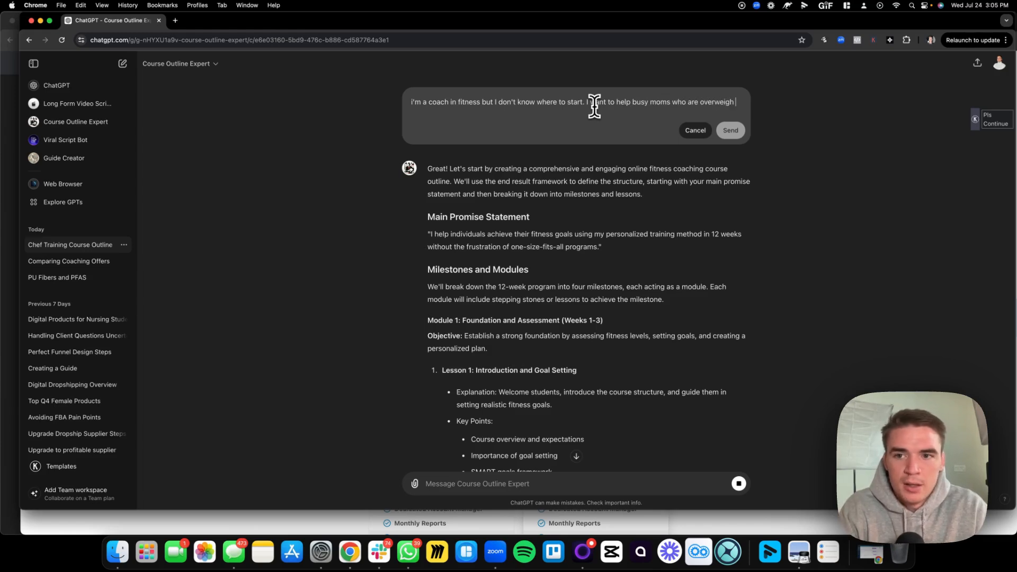
text(after hav)
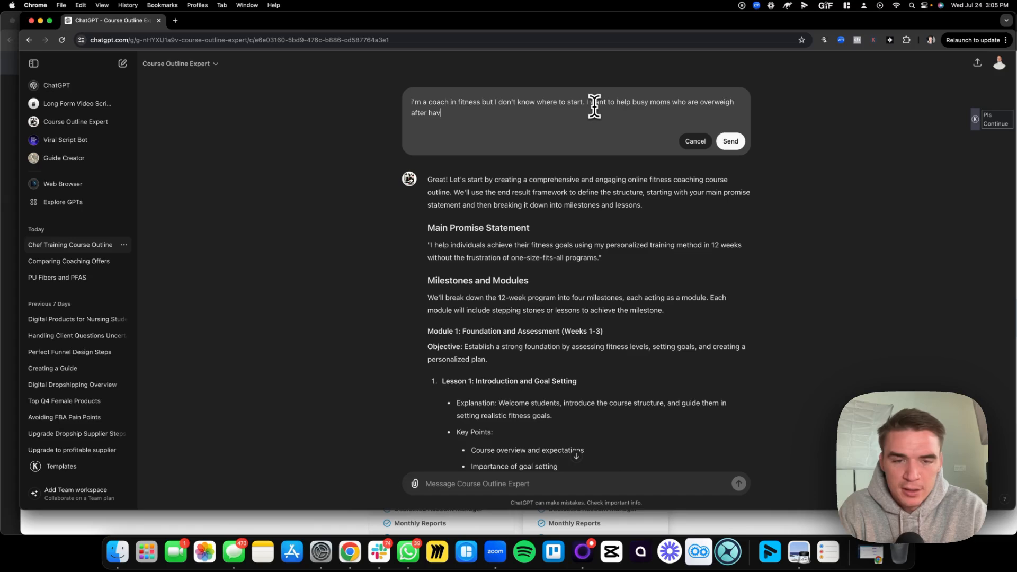
text(y)
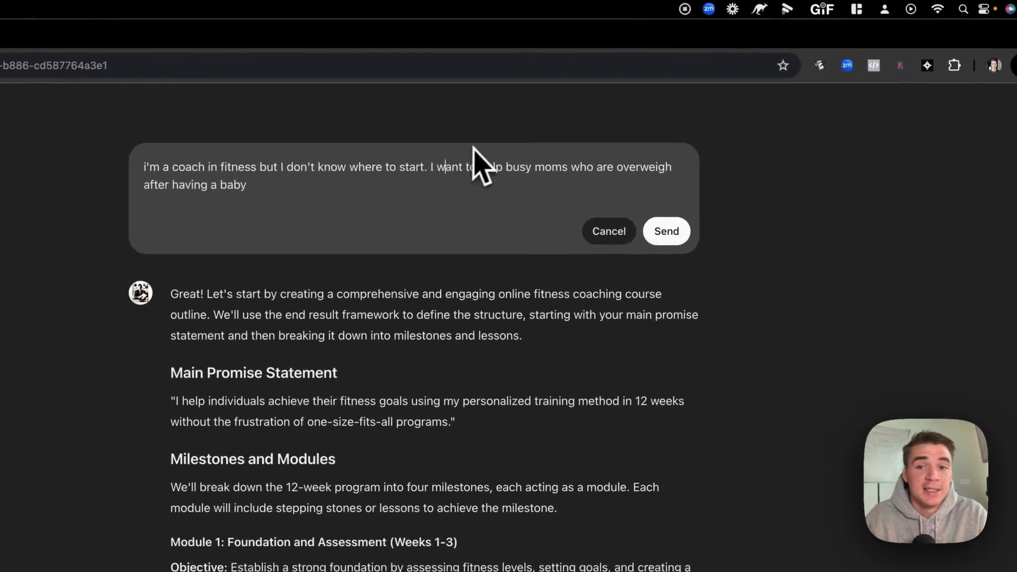
click(668, 177)
key(BackSpace)
text(t)
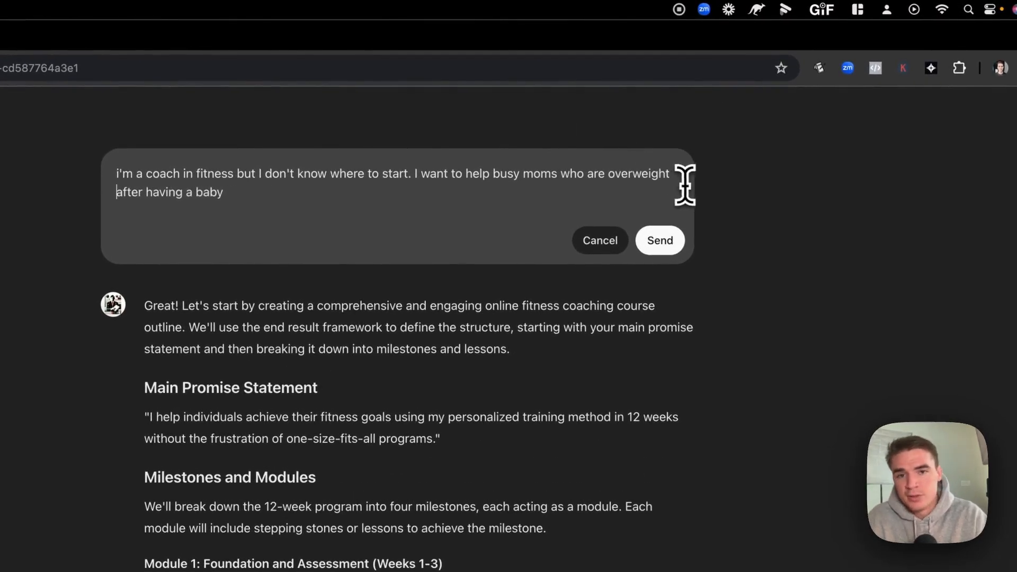
click(653, 242)
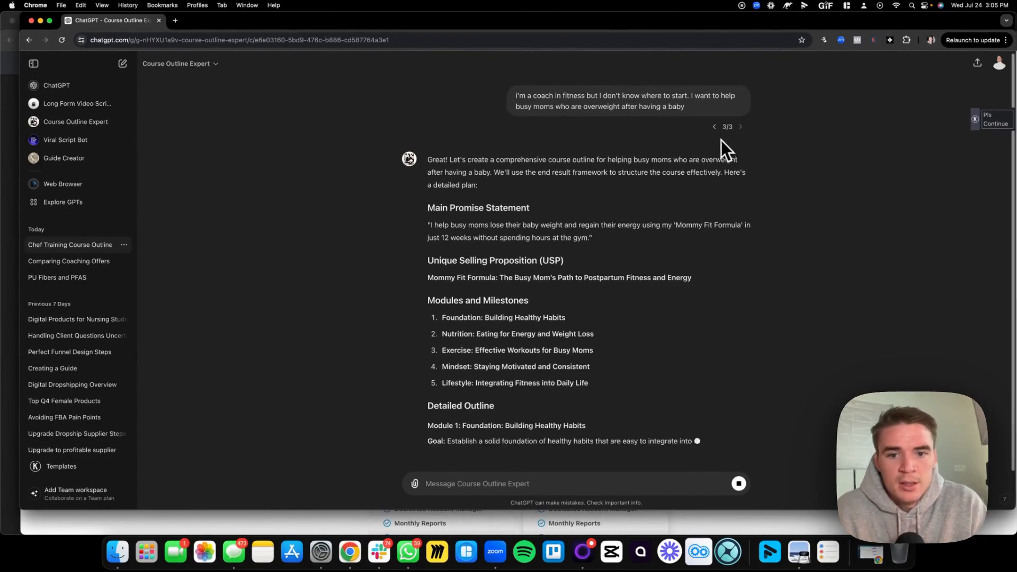
Review the main promise statement and unique selling proposition in the new outline for busy moms.
scroll(552, 189, up, 1)
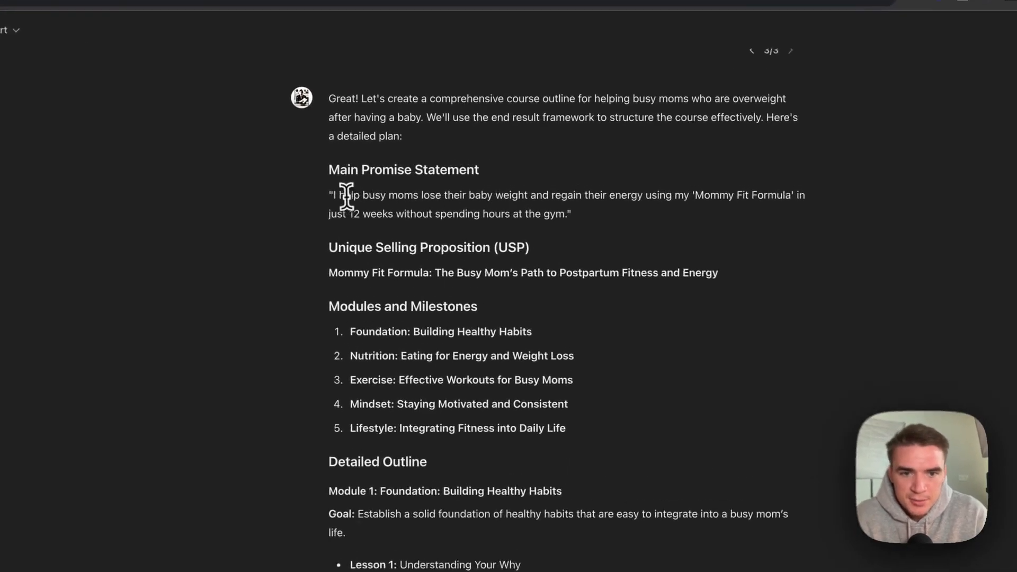
drag(430, 175, 588, 189)
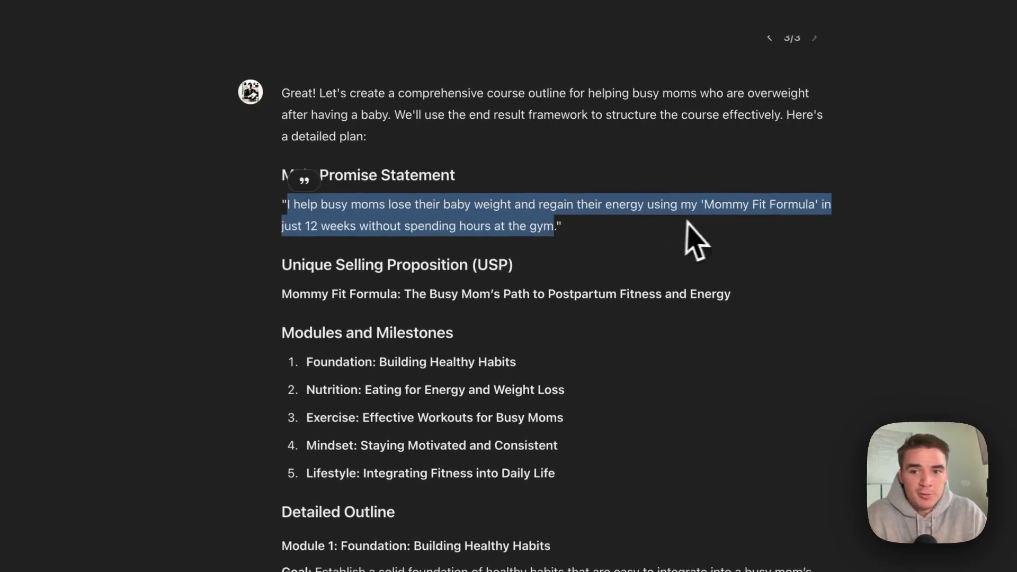
click(767, 206)
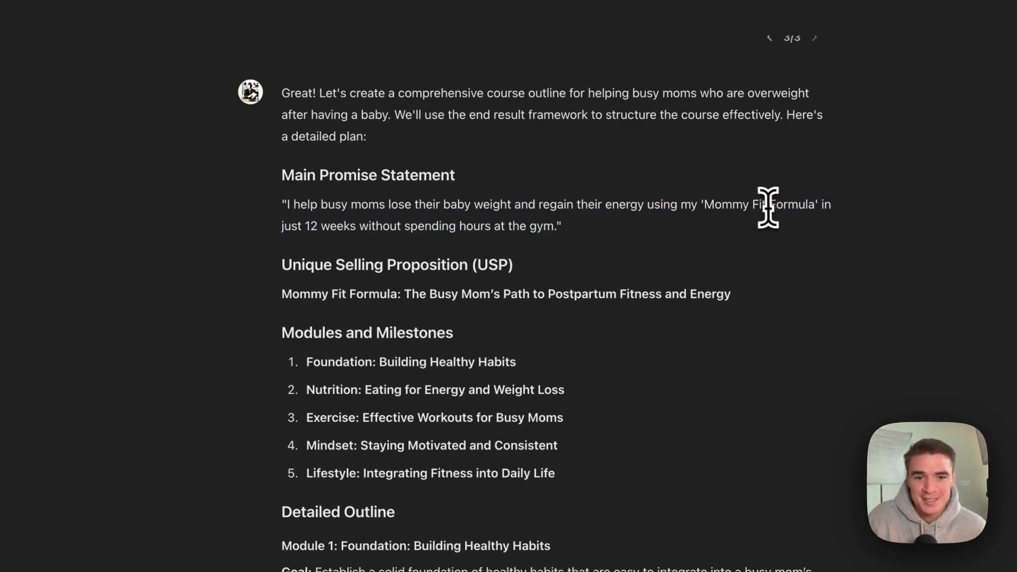
drag(356, 294, 387, 294)
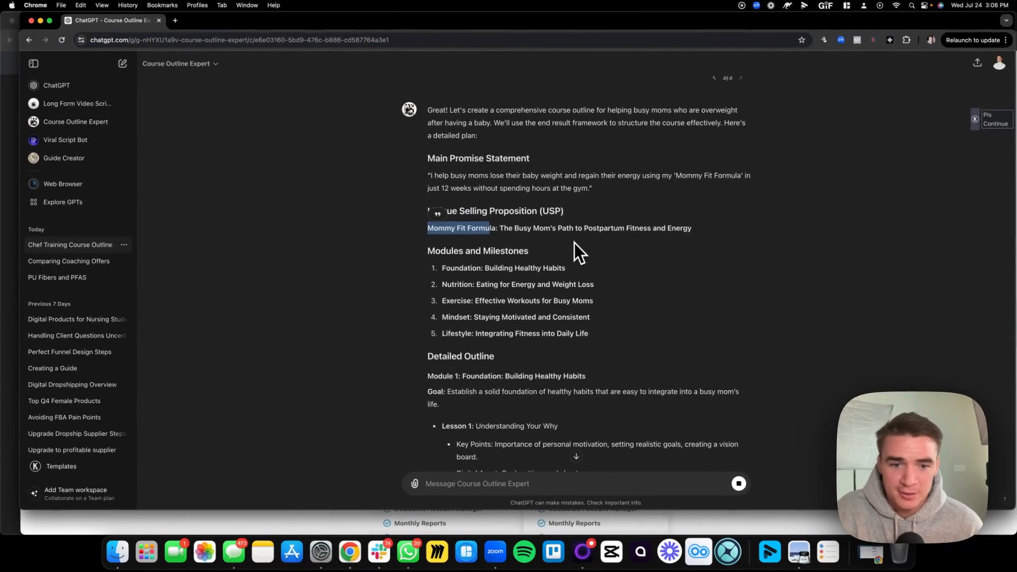
scroll(511, 278, down, 3)
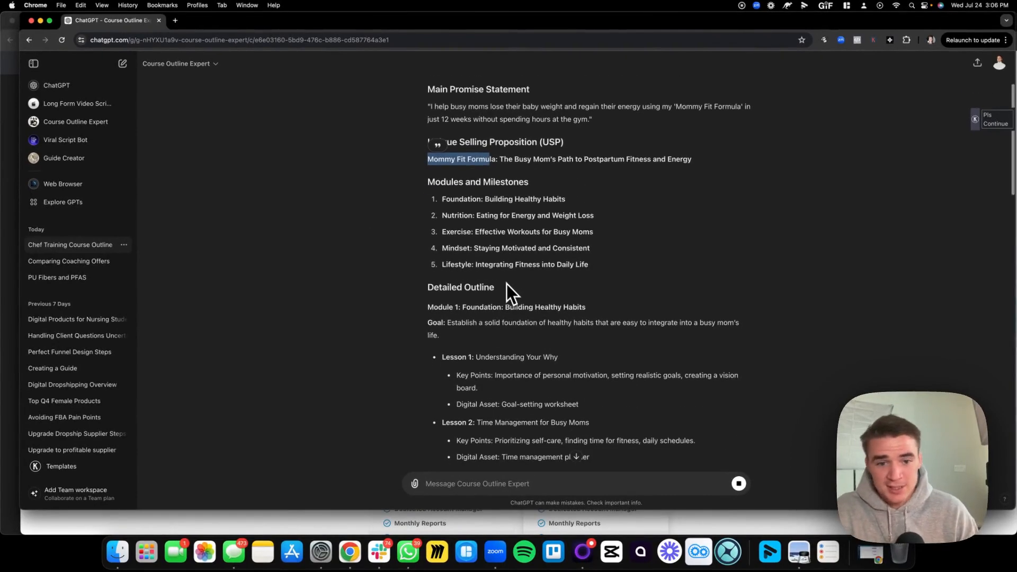
Read the detailed outline from Module 1 through the delivery methods, community, upsell, value stack and summary sections.
scroll(481, 335, down, 10)
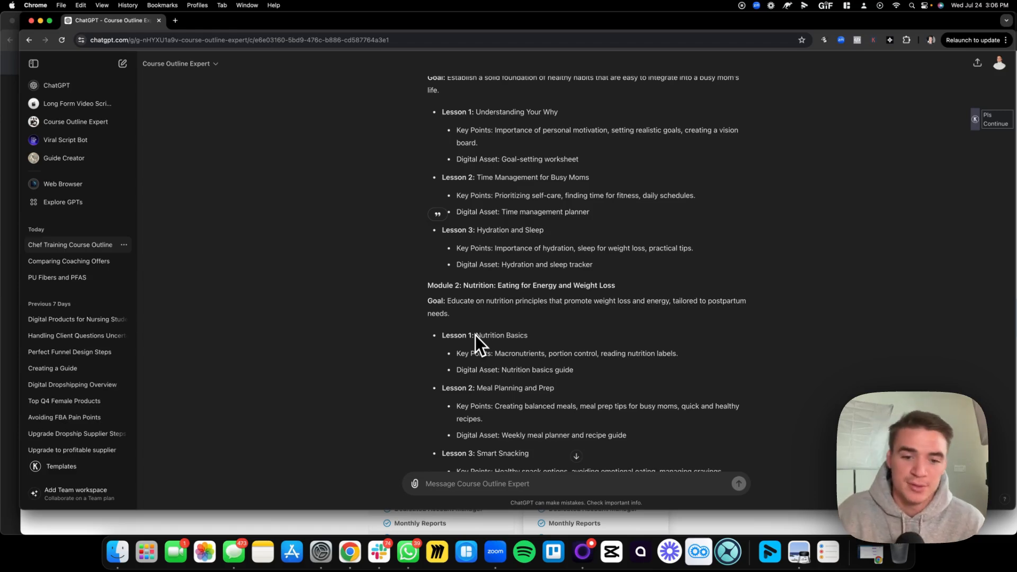
scroll(486, 335, down, 10)
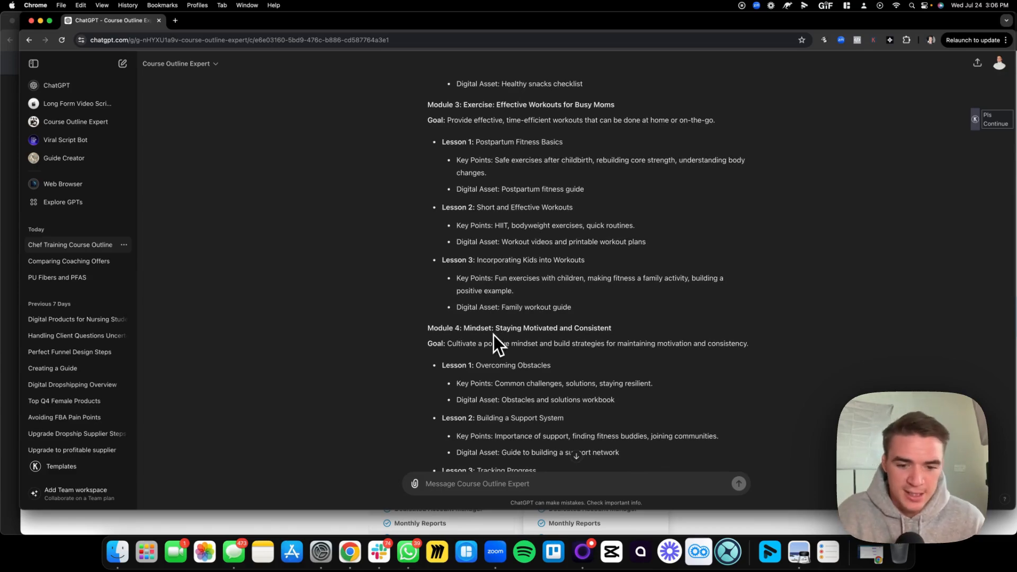
scroll(494, 337, down, 10)
scroll(493, 339, down, 4)
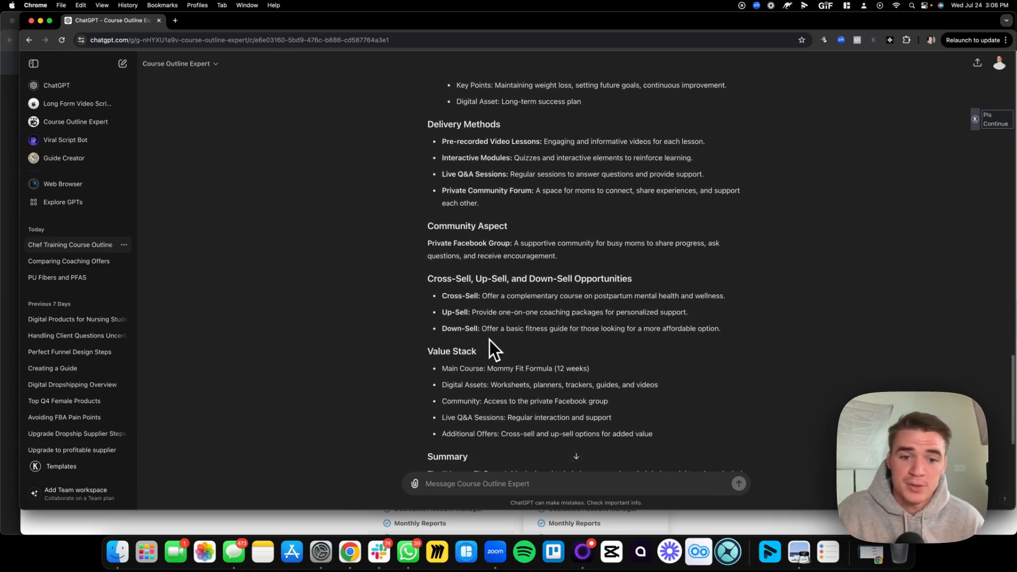
scroll(483, 329, down, 3)
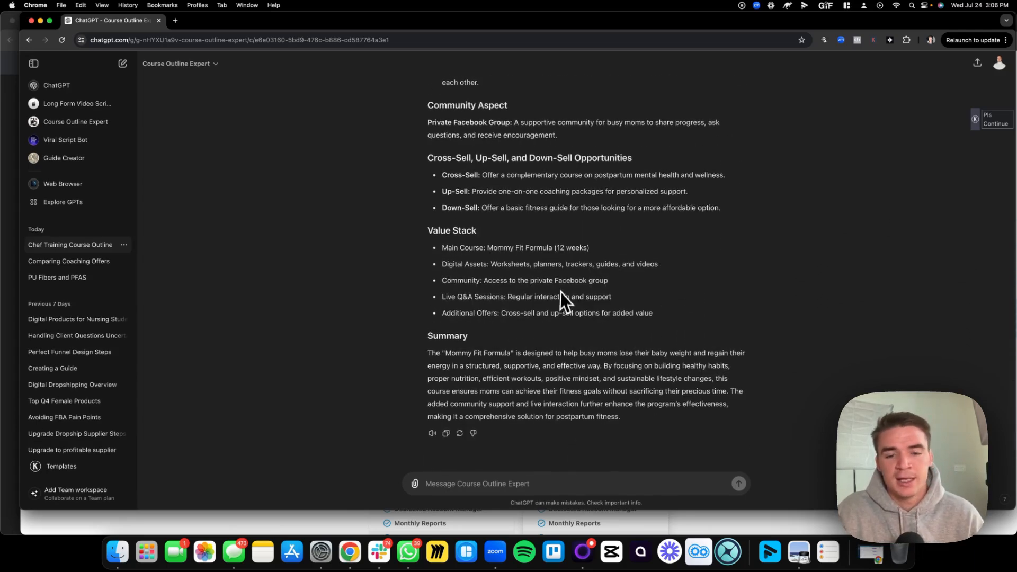
scroll(560, 297, up, 5)
scroll(572, 326, up, 2)
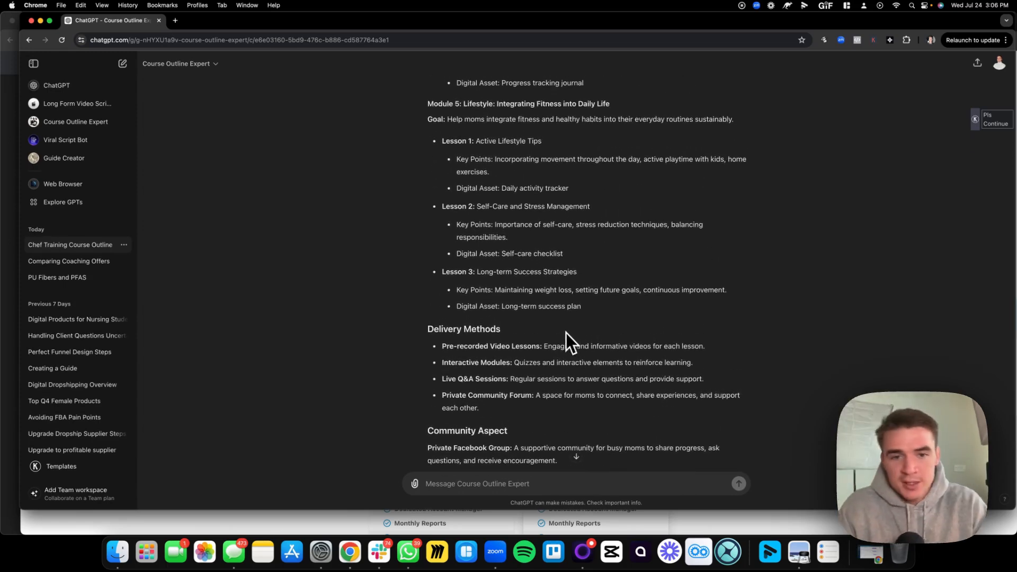
scroll(572, 337, up, 1)
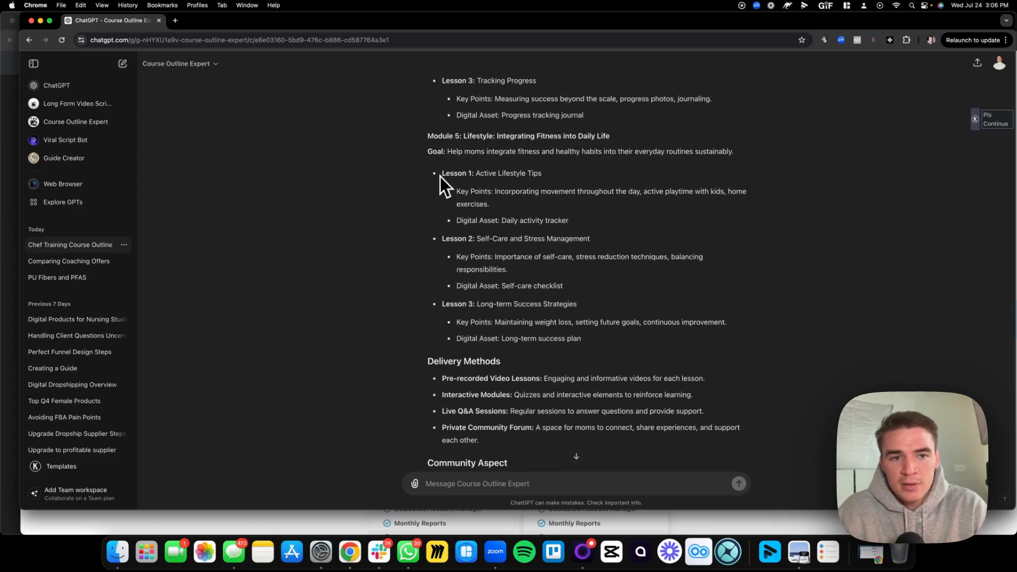
scroll(443, 177, up, 15)
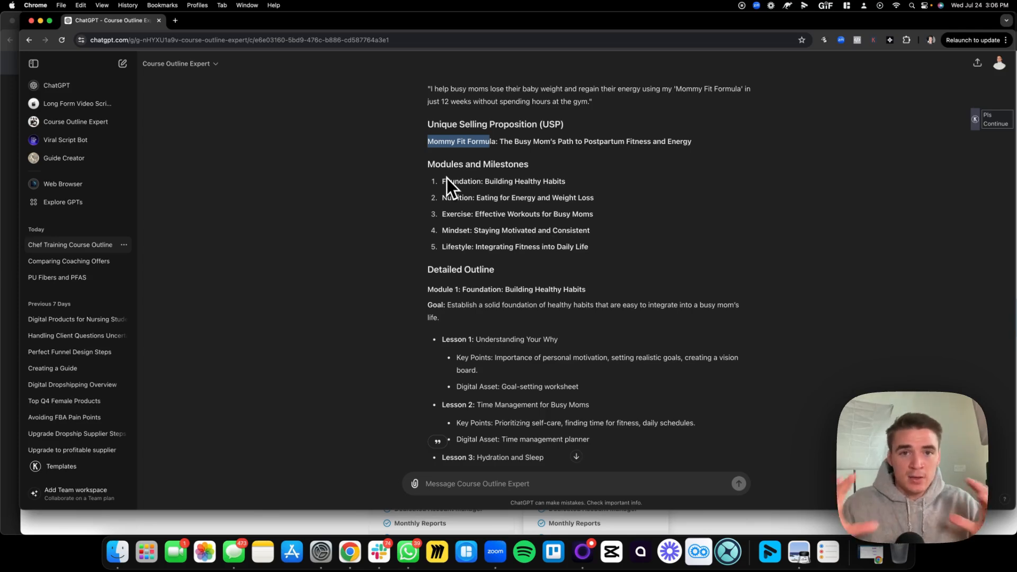
Re-examine the outline's modules and milestones list, its main promise statement and its unique selling proposition.
scroll(456, 185, down, 1)
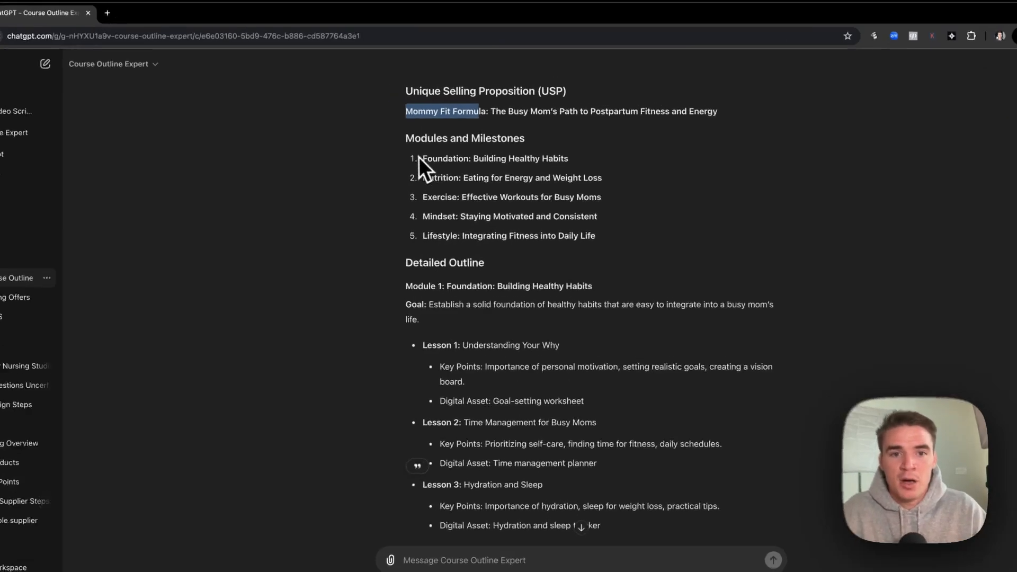
drag(427, 132, 599, 219)
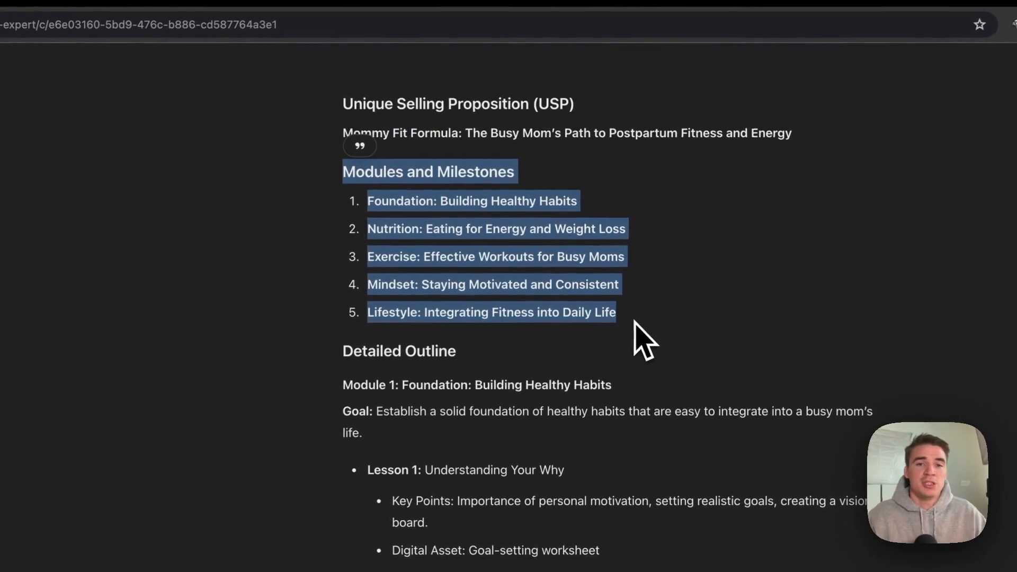
scroll(635, 323, up, 5)
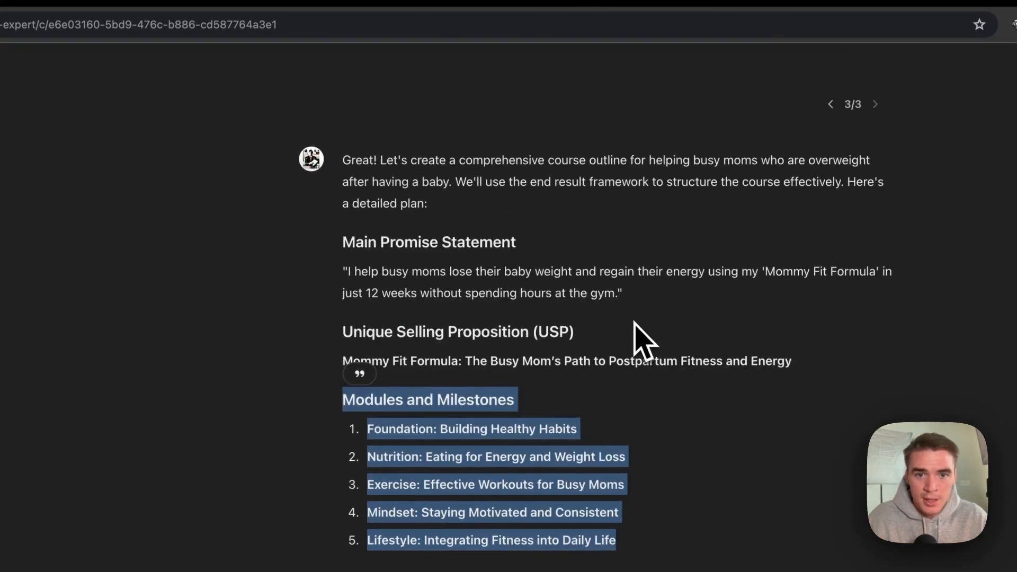
click(634, 325)
drag(334, 286, 701, 339)
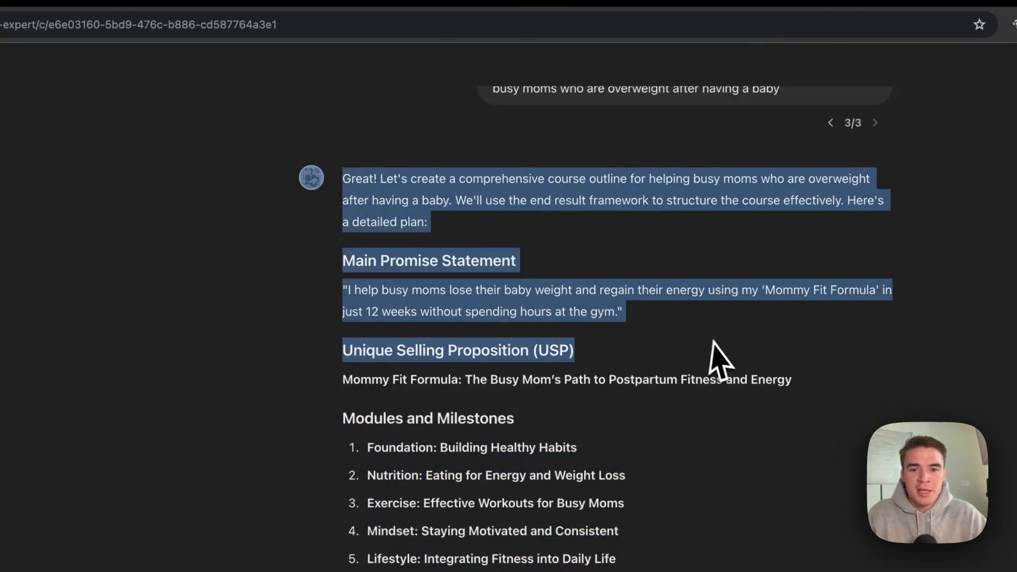
click(704, 339)
drag(516, 261, 344, 261)
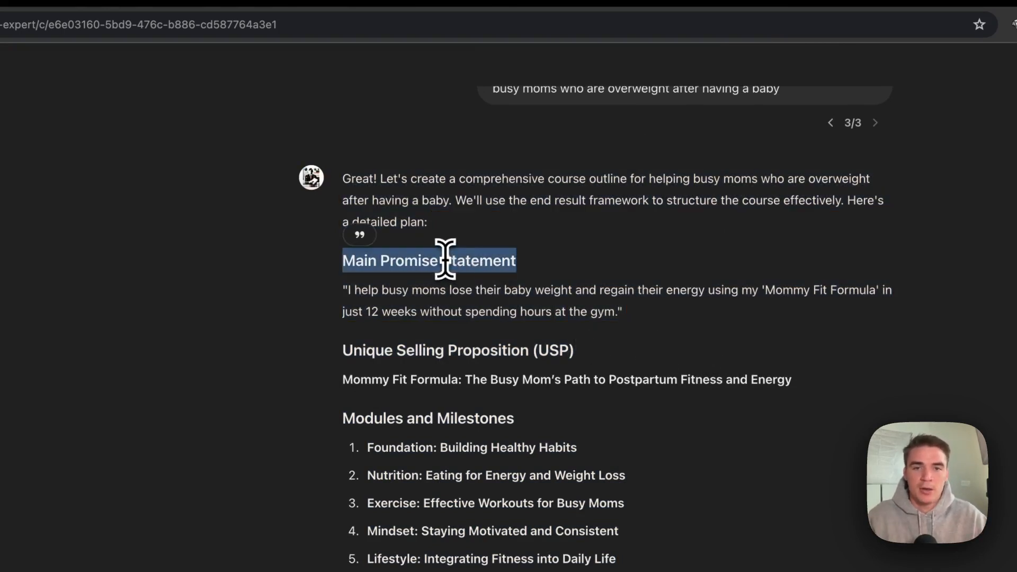
triple_click(445, 311)
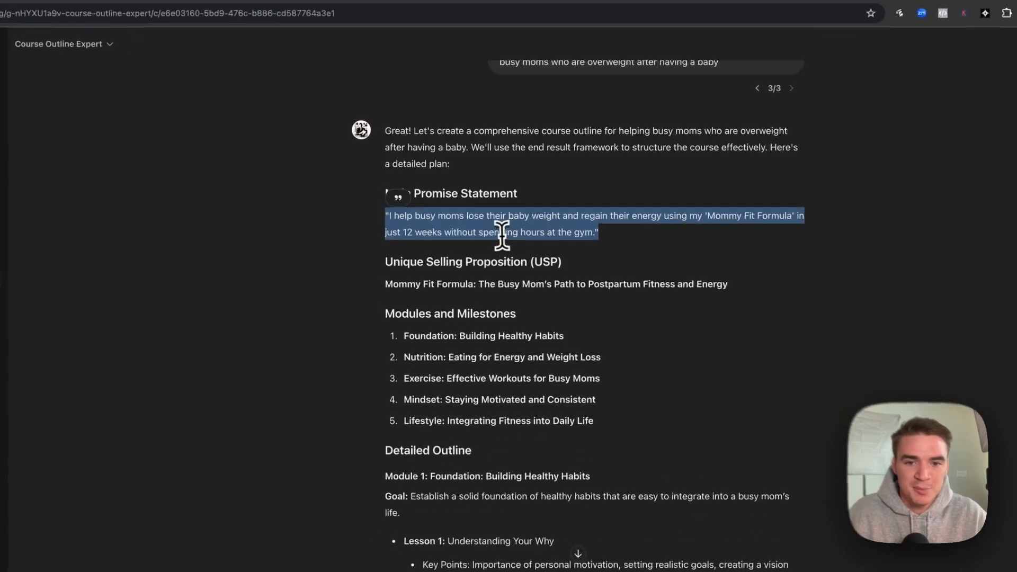
drag(592, 209, 500, 209)
click(432, 262)
triple_click(416, 263)
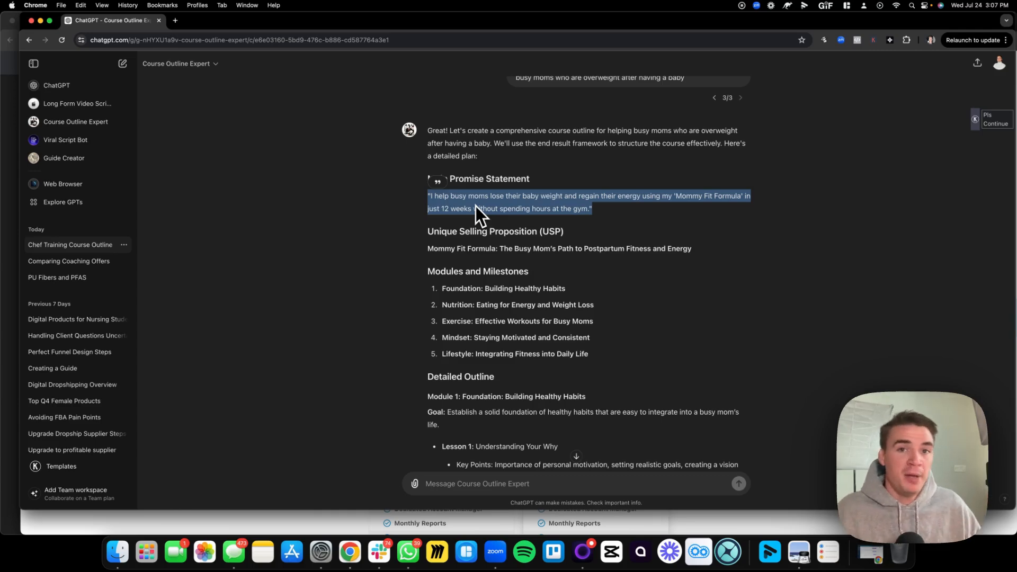
Compare the main promise statement with the milestones and the lessons of Modules 1 and 2.
scroll(476, 206, up, 1)
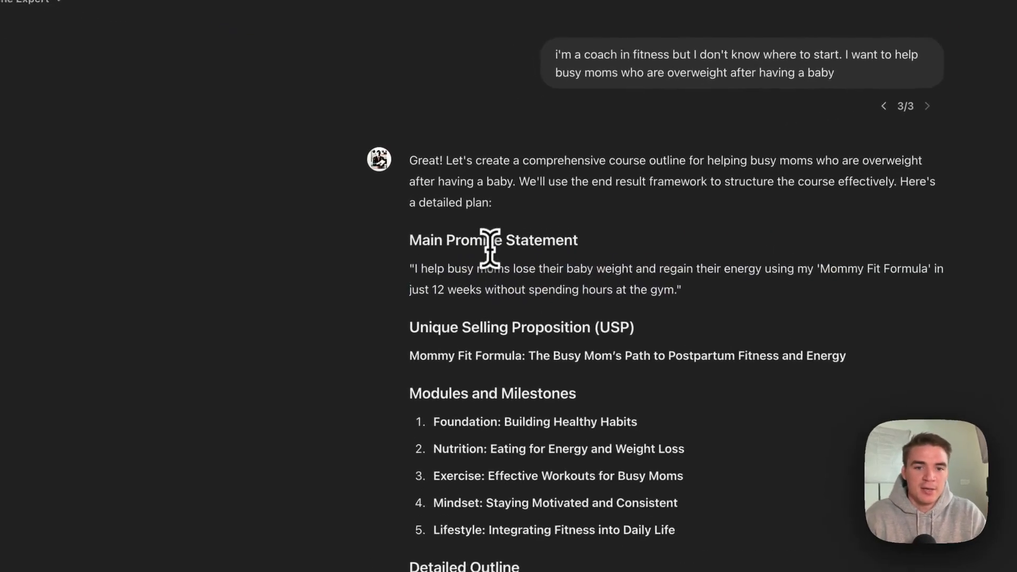
double_click(478, 228)
triple_click(494, 263)
scroll(509, 281, down, 3)
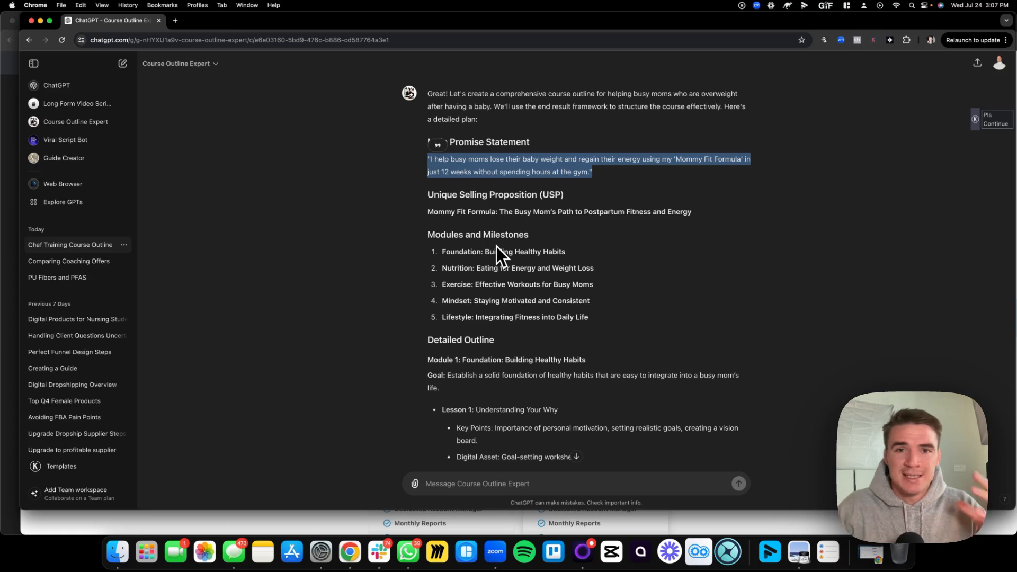
scroll(498, 252, down, 2)
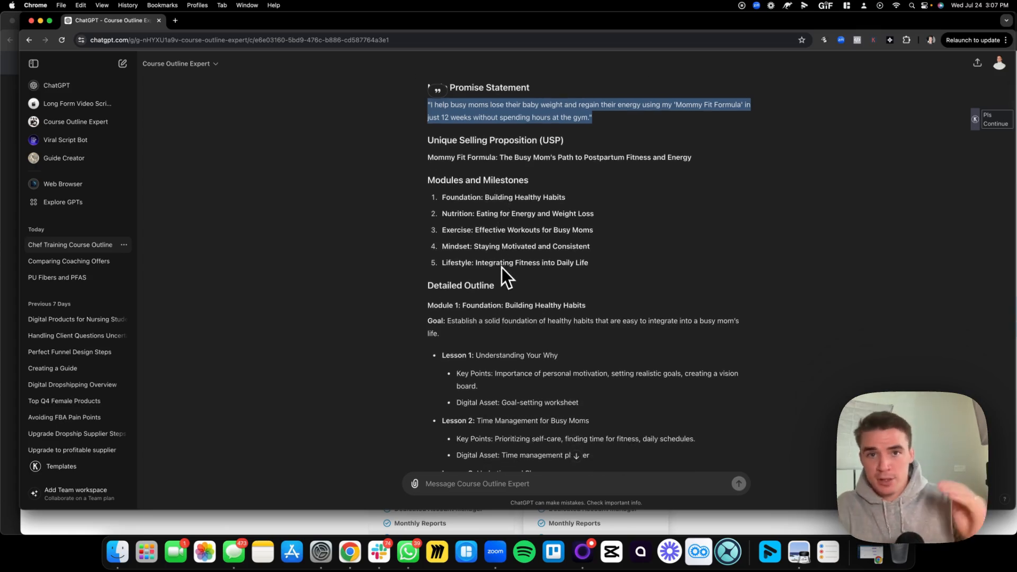
scroll(502, 268, down, 2)
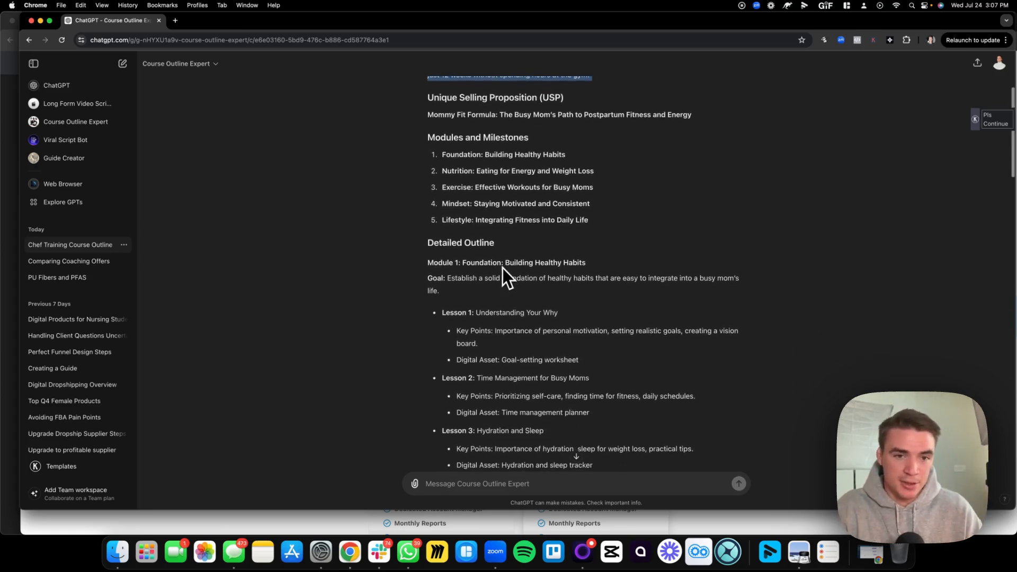
scroll(504, 268, up, 2)
scroll(504, 268, down, 3)
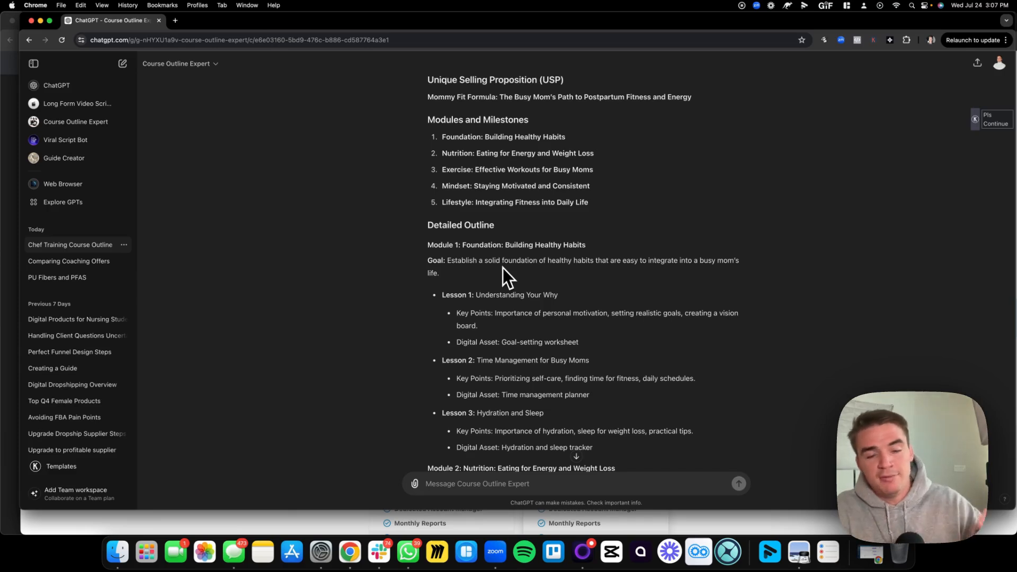
scroll(503, 268, down, 6)
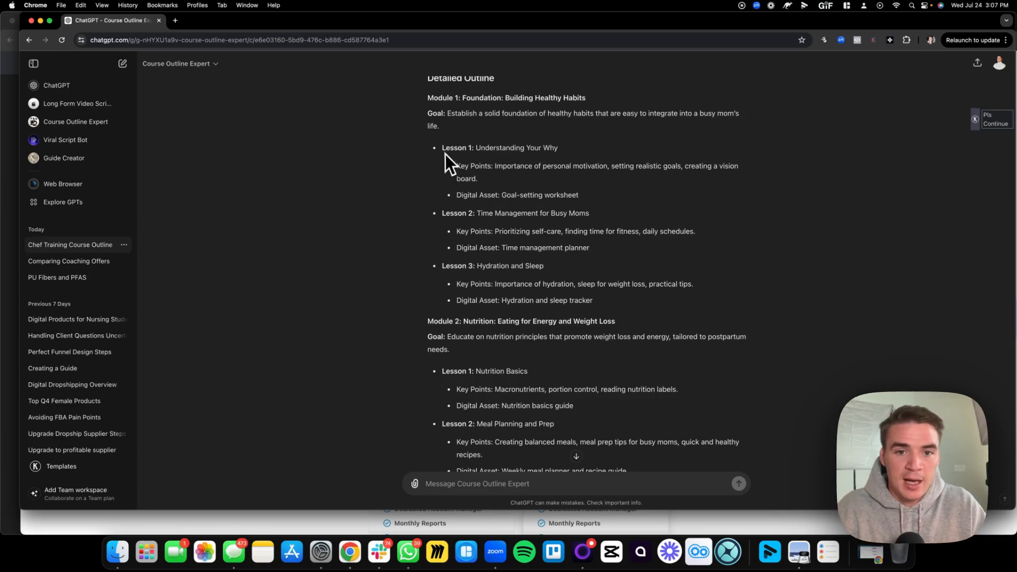
Send the prompt "help me outline lesson 1 in module 1 so I can create the course video training.".
click(512, 483)
text(help me outline)
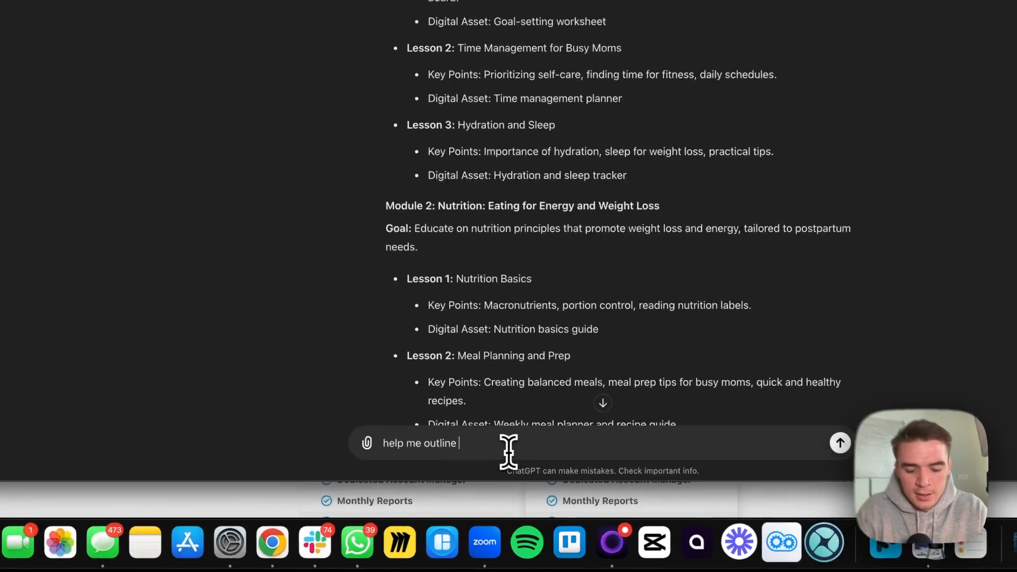
text( lesson 1 in module 1 so I can create)
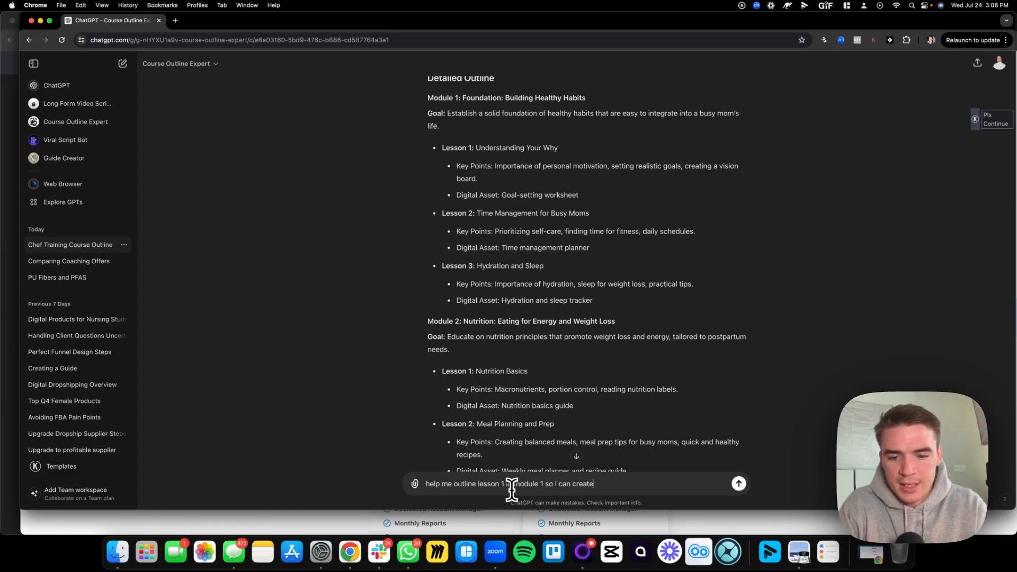
text( the course video training)
key(Return)
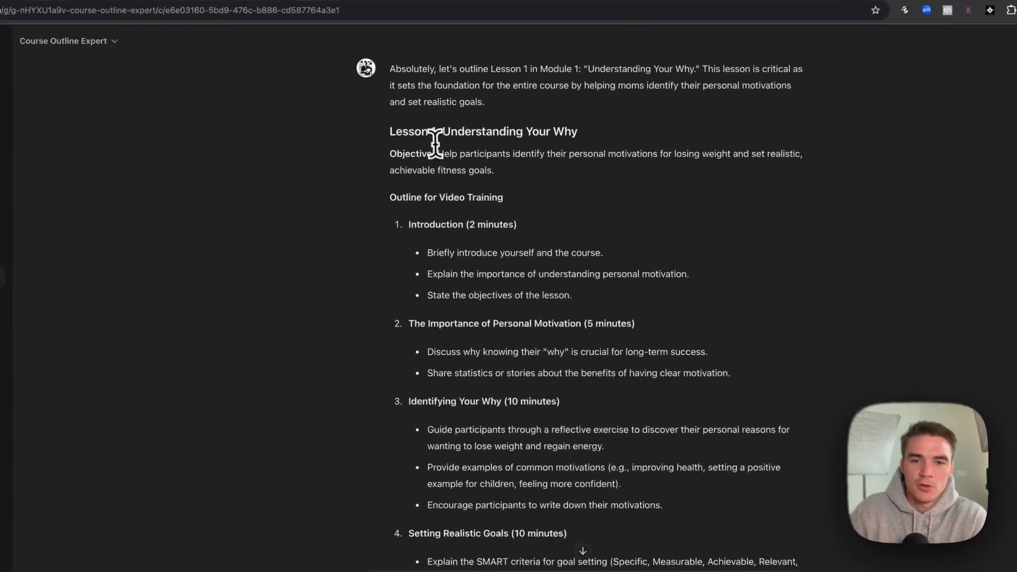
Compare the generated "Understanding Your Why" lesson heading with the Lesson 1 entry under Module 1 in the detailed course outline.
drag(464, 133, 638, 150)
scroll(649, 222, up, 15)
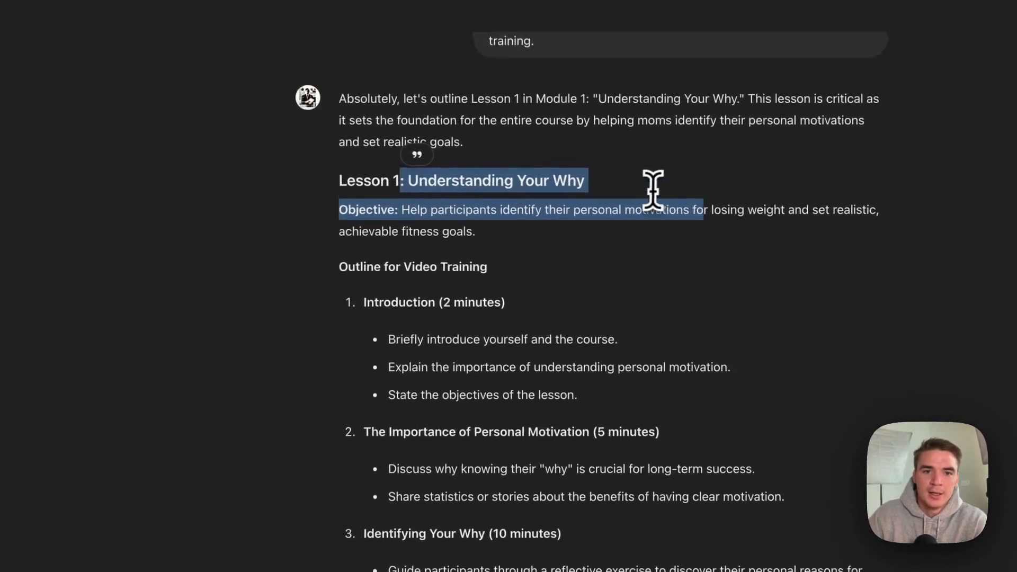
scroll(638, 208, up, 20)
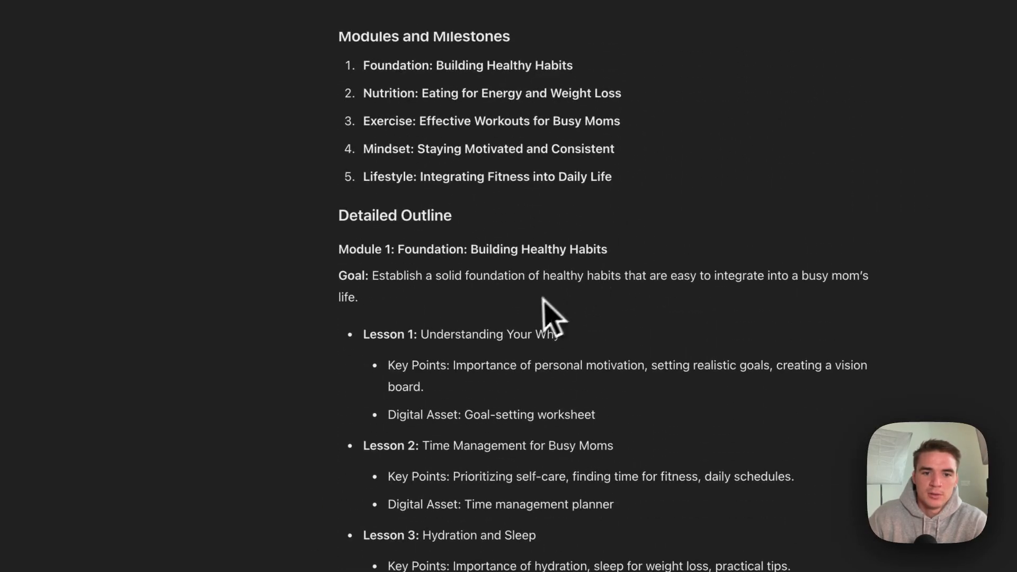
drag(426, 345, 636, 346)
click(573, 340)
triple_click(523, 333)
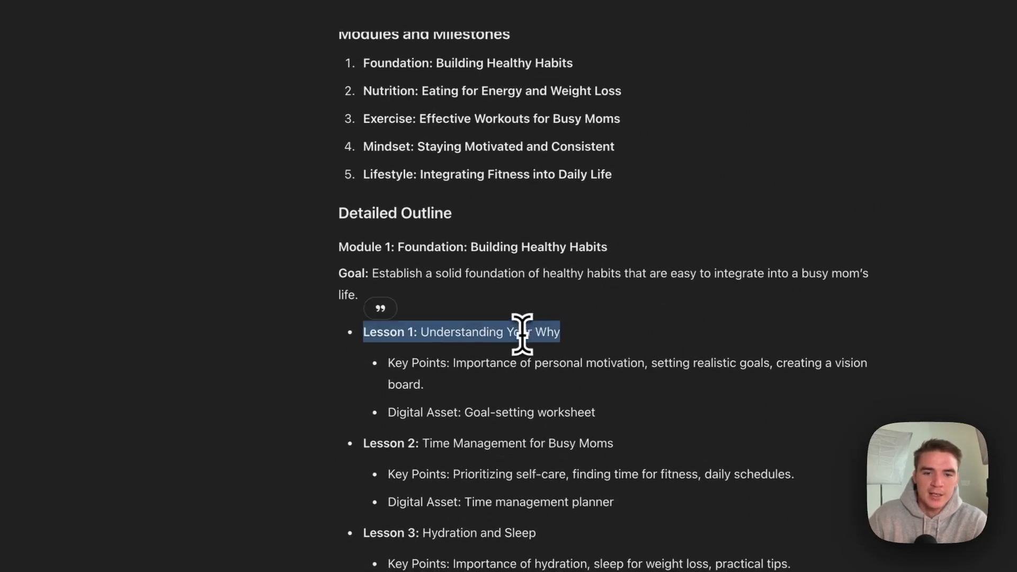
Read the Lesson 1 response from its objective through the video training outline, key points and rationale, and recording tips.
scroll(513, 413, down, 20)
scroll(517, 421, down, 15)
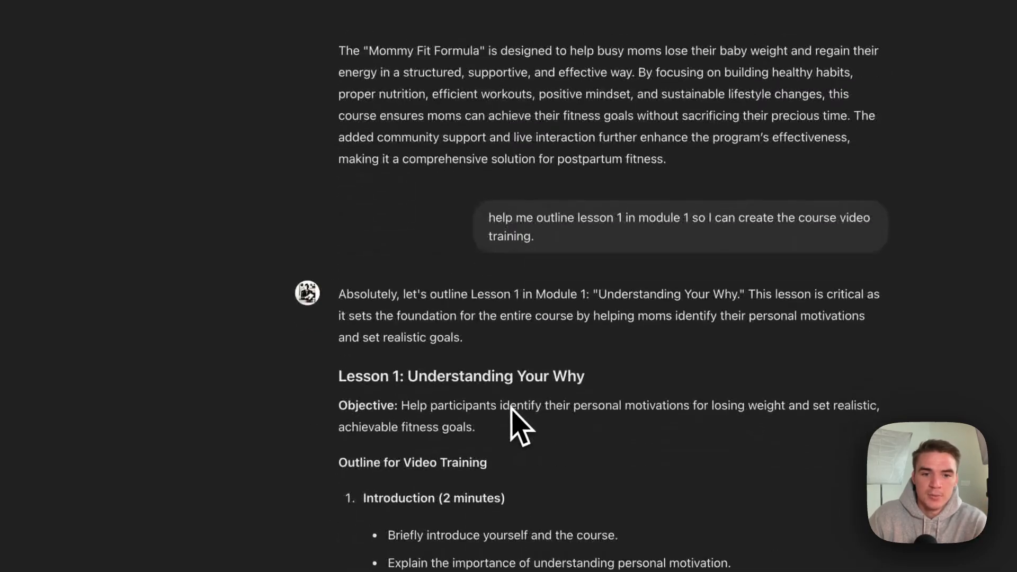
drag(339, 220, 499, 252)
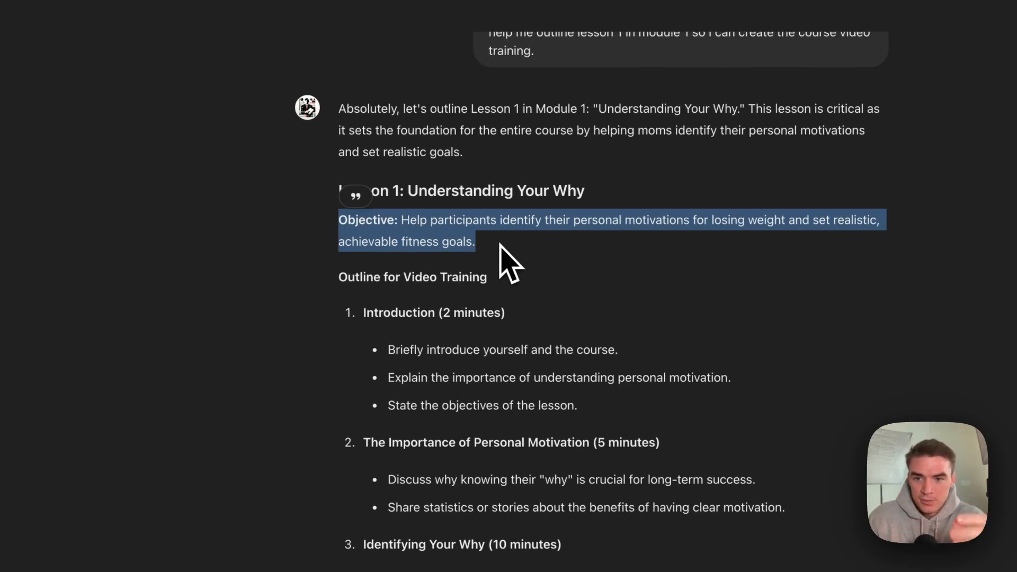
click(518, 259)
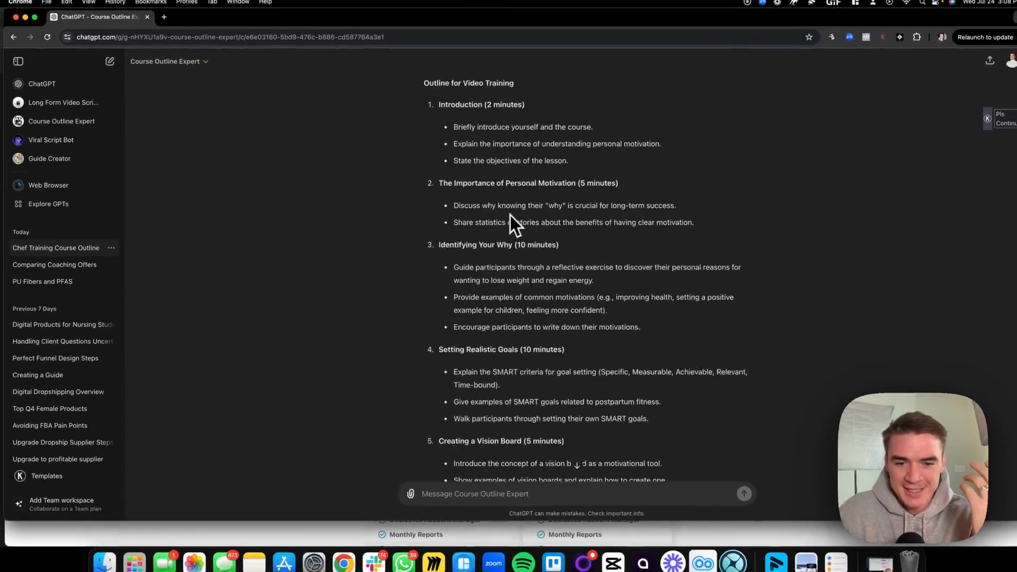
scroll(501, 238, down, 5)
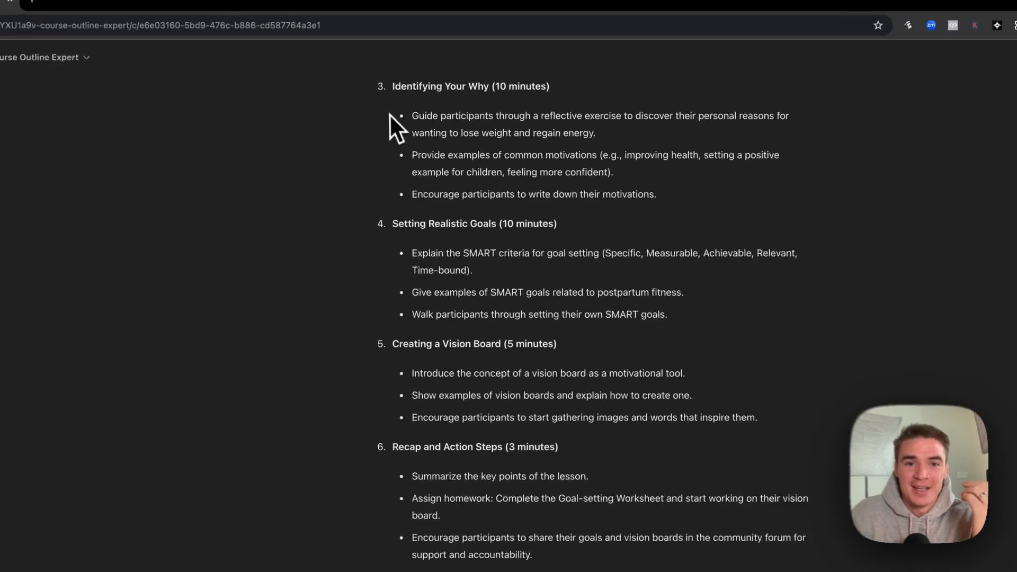
drag(442, 85, 576, 119)
drag(342, 260, 717, 413)
scroll(688, 420, down, 10)
scroll(681, 426, down, 8)
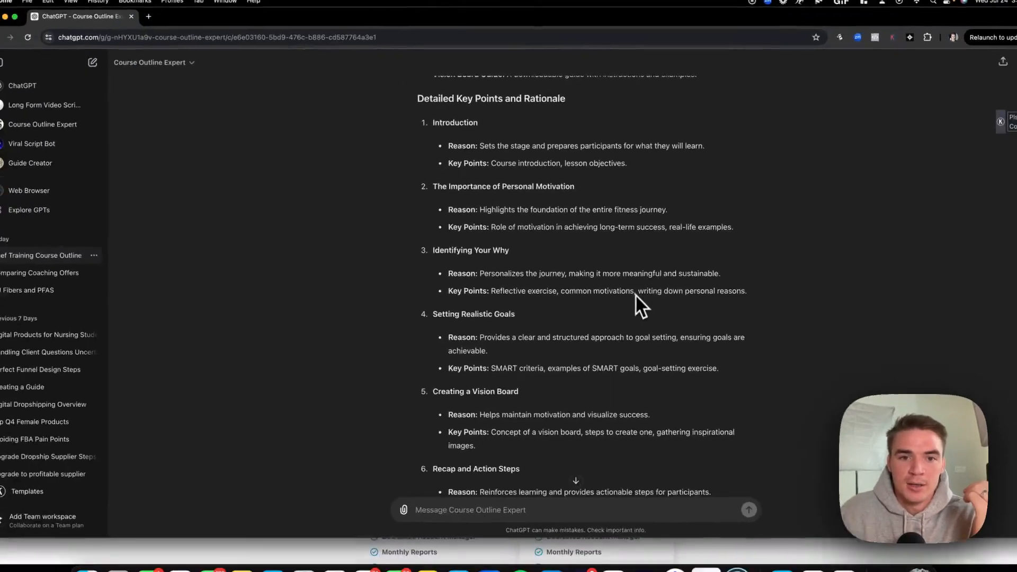
scroll(636, 296, down, 5)
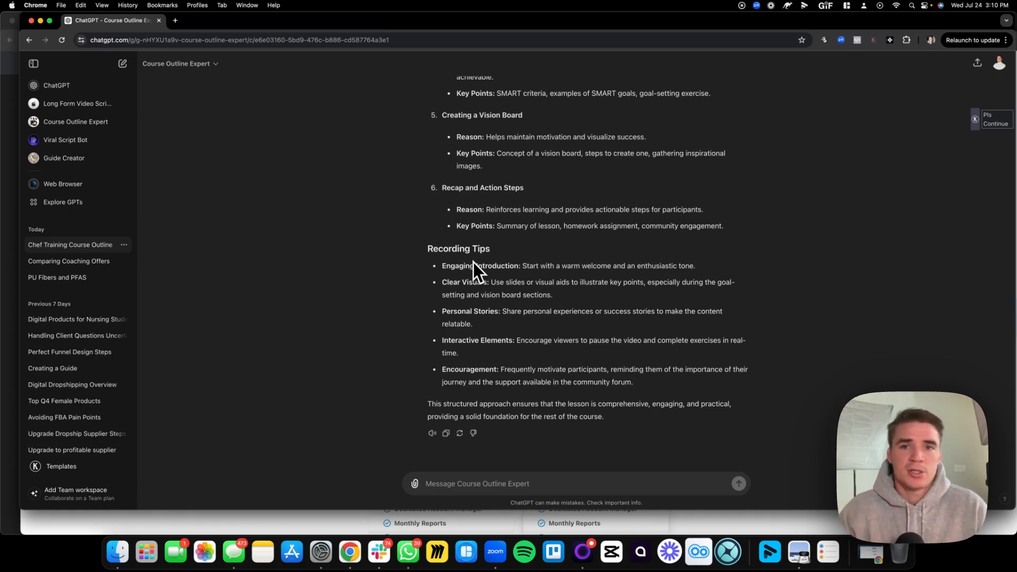
Review the start of the fitness course outline, covering the main promise statement, unique selling proposition, milestones and Module 1.
scroll(523, 250, up, 15)
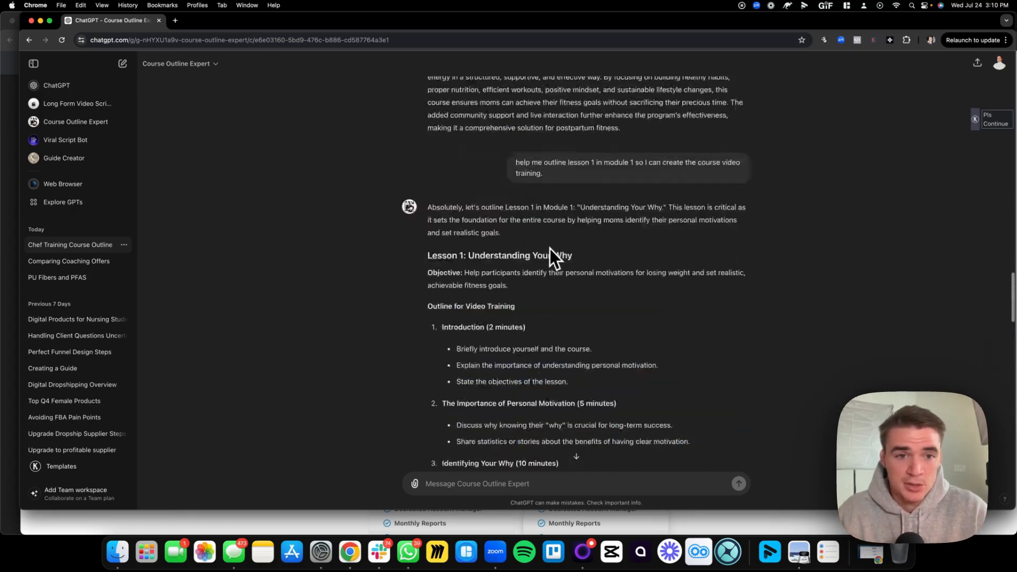
scroll(552, 250, up, 10)
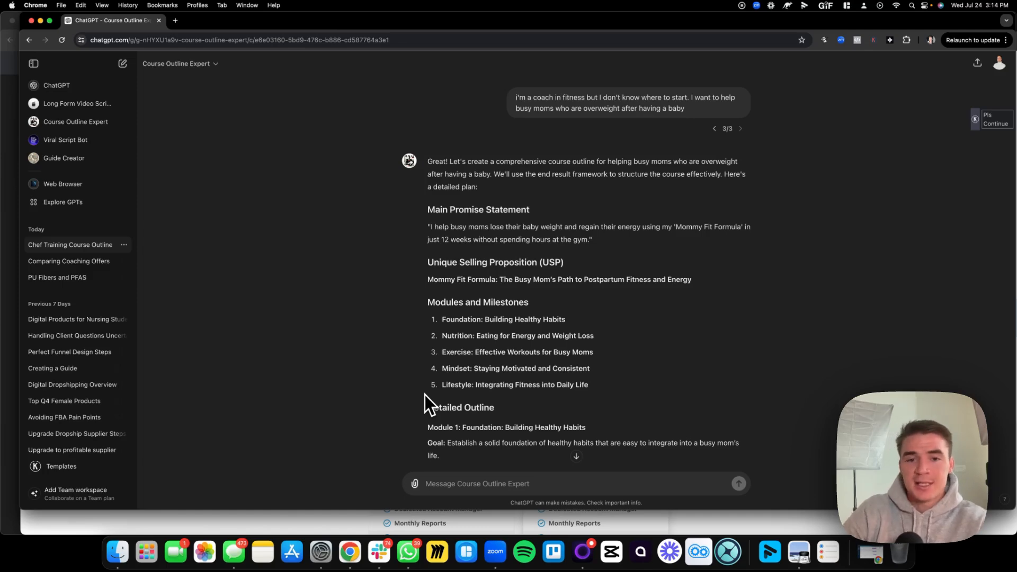
scroll(428, 371, down, 3)
scroll(429, 368, up, 2)
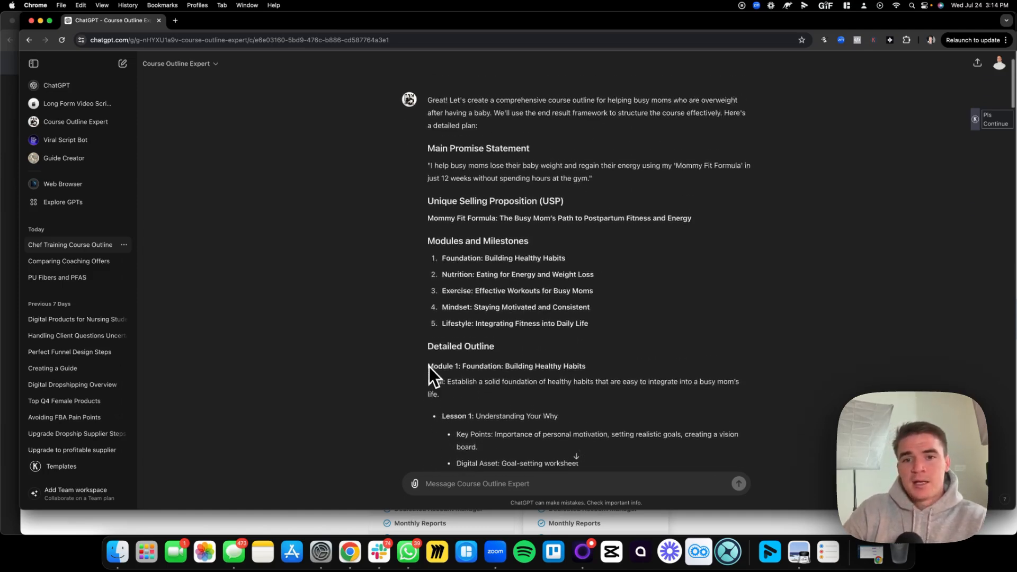
scroll(429, 366, up, 1)
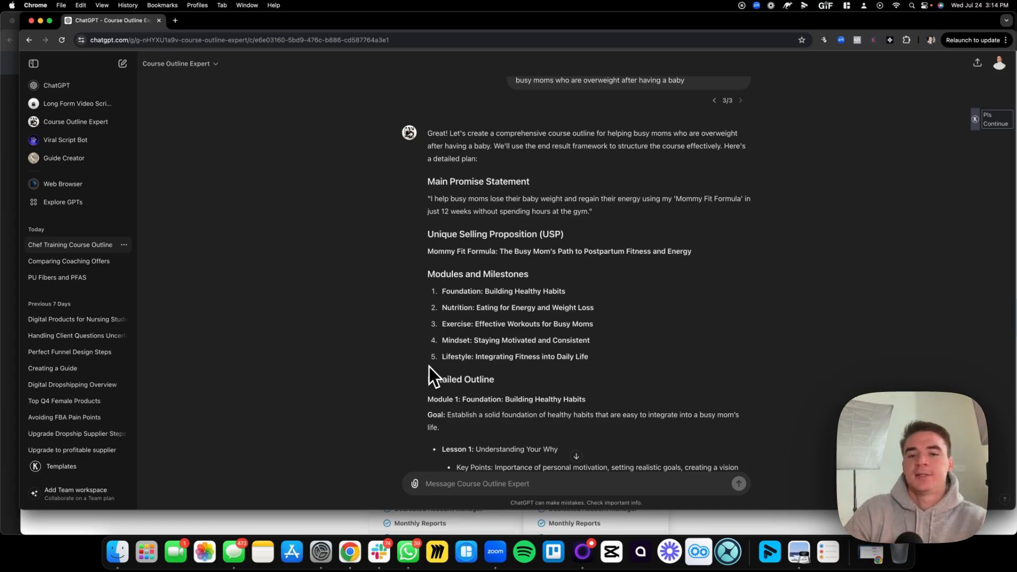
scroll(430, 371, down, 2)
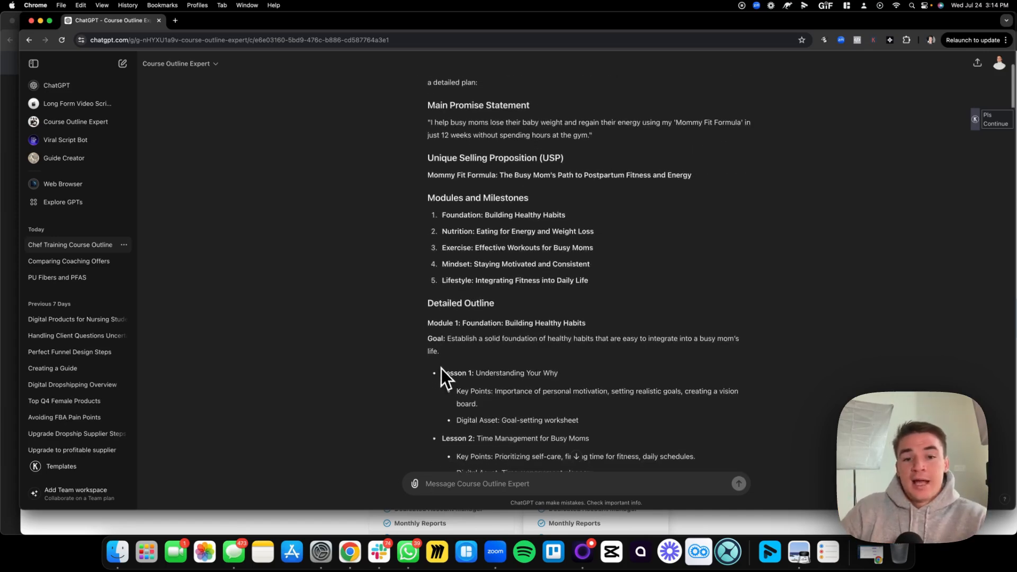